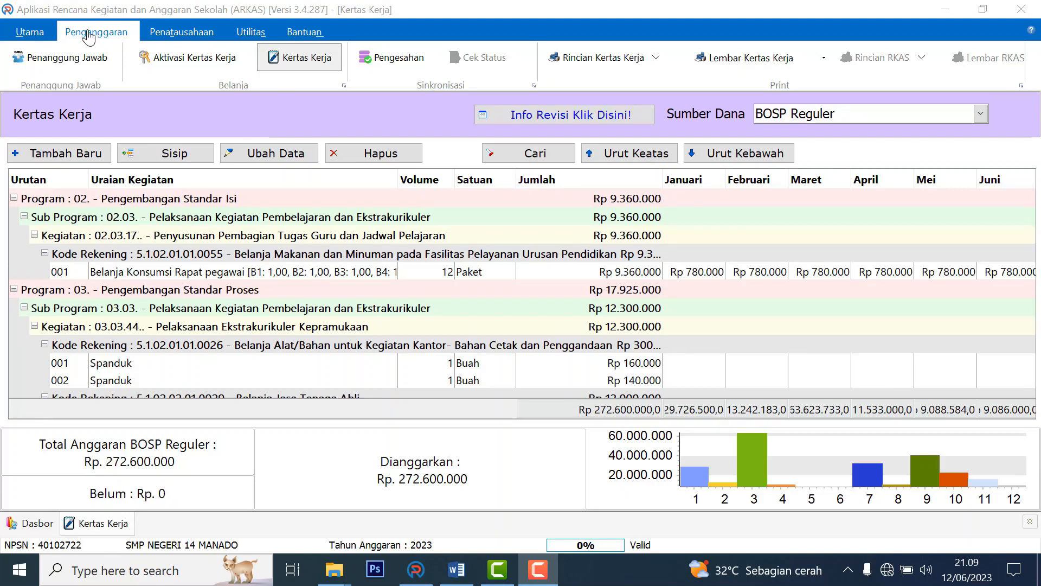
# Refresh the BOSP Reguler Kertas Kerja grid and bring up the Word correction notes.
pyautogui.click(292, 57)
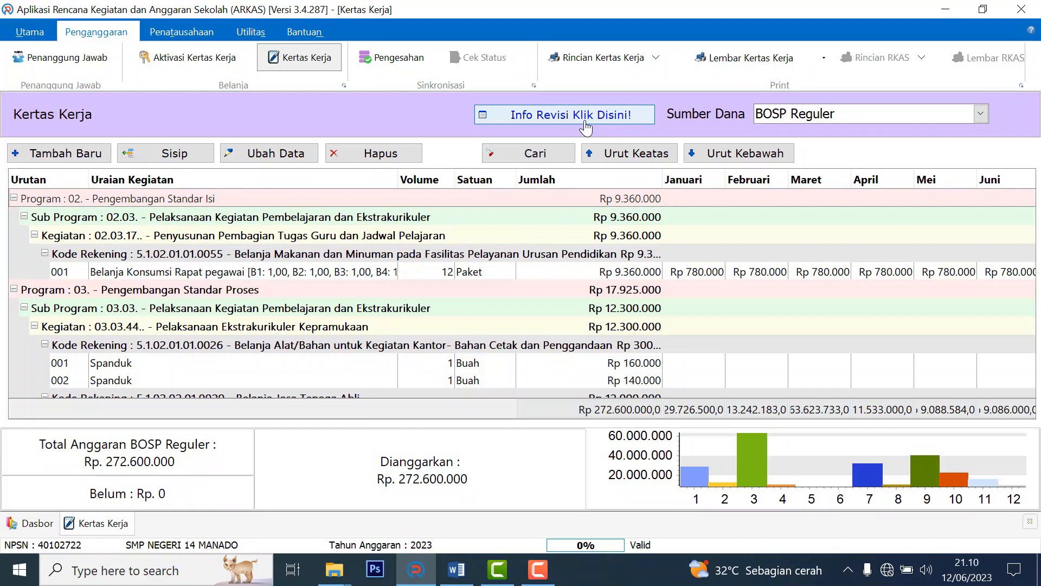
pyautogui.click(450, 580)
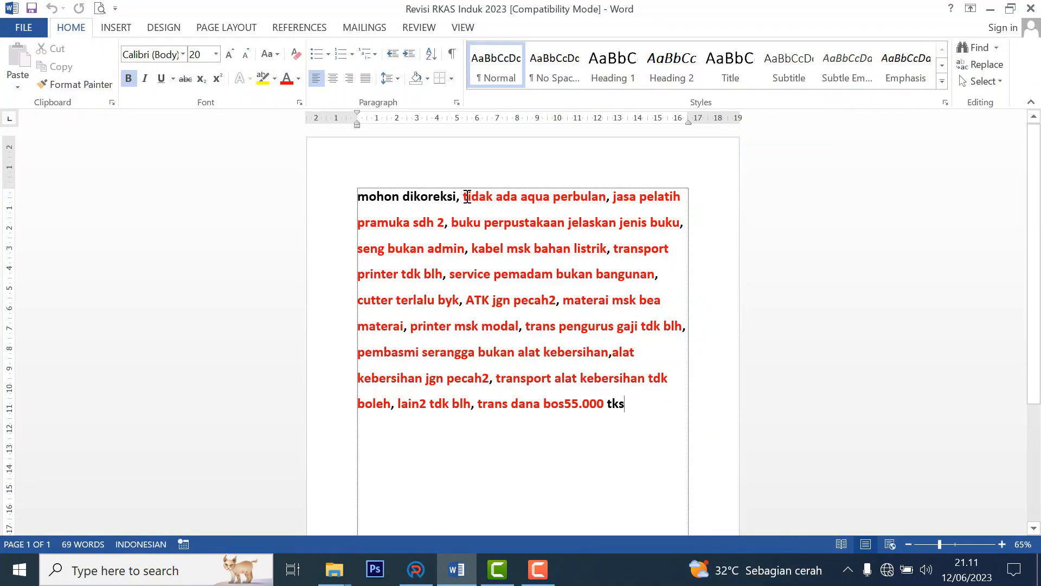
pyautogui.moveTo(466, 196); pyautogui.dragTo(594, 198)
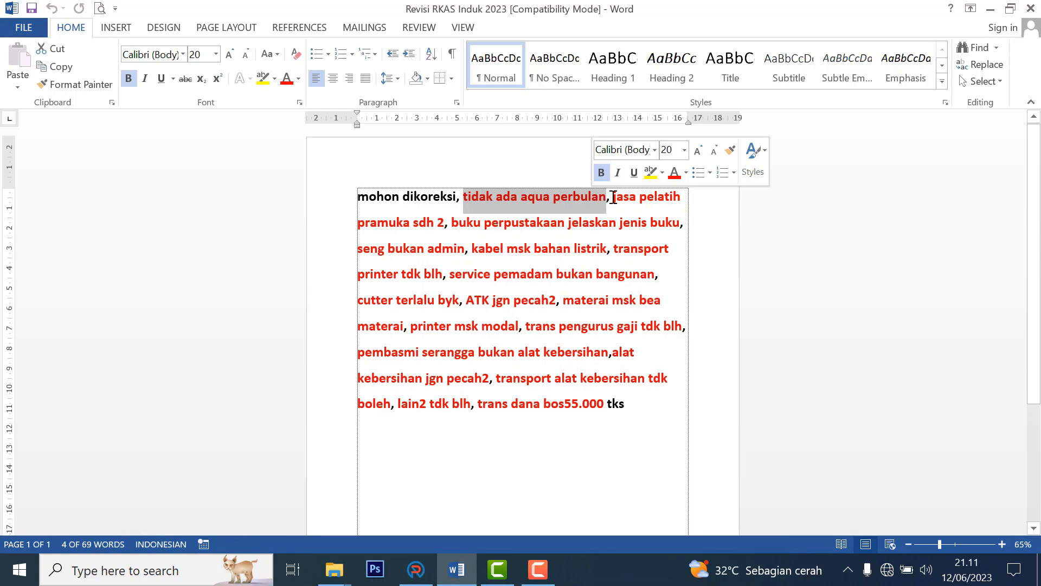
pyautogui.click(613, 197)
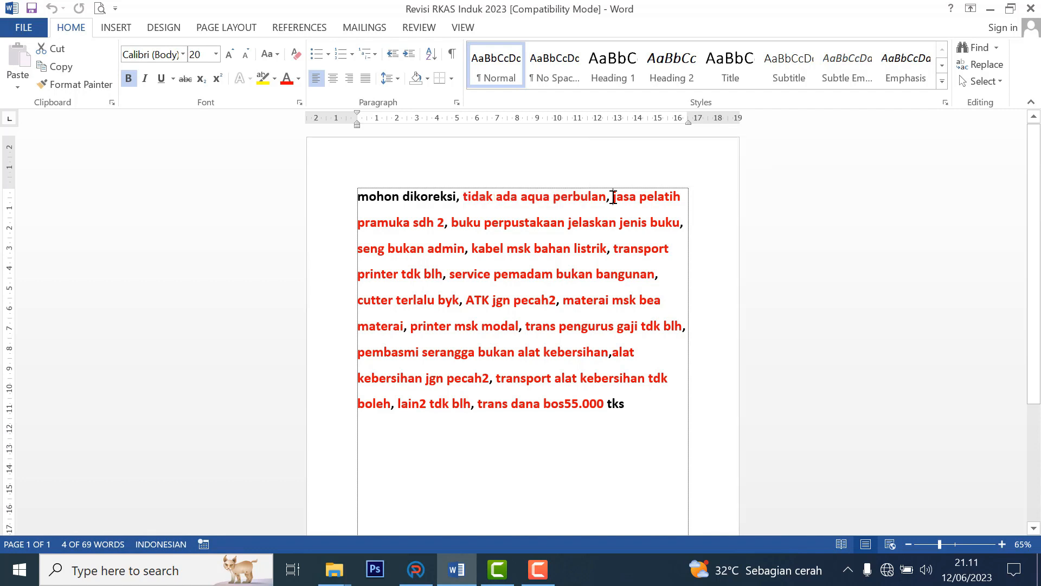
pyautogui.moveTo(612, 196); pyautogui.dragTo(442, 231)
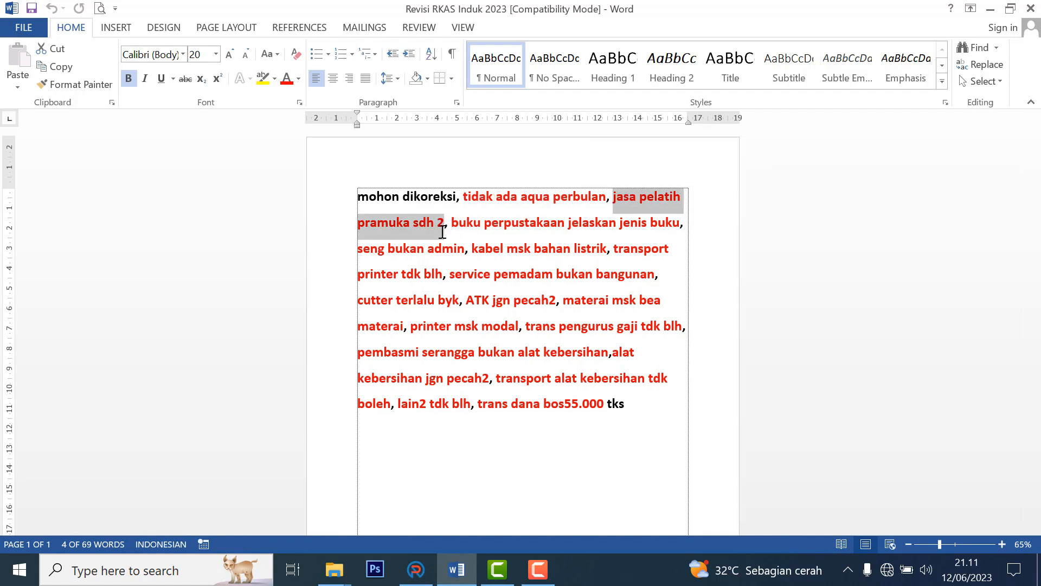
pyautogui.click(480, 229)
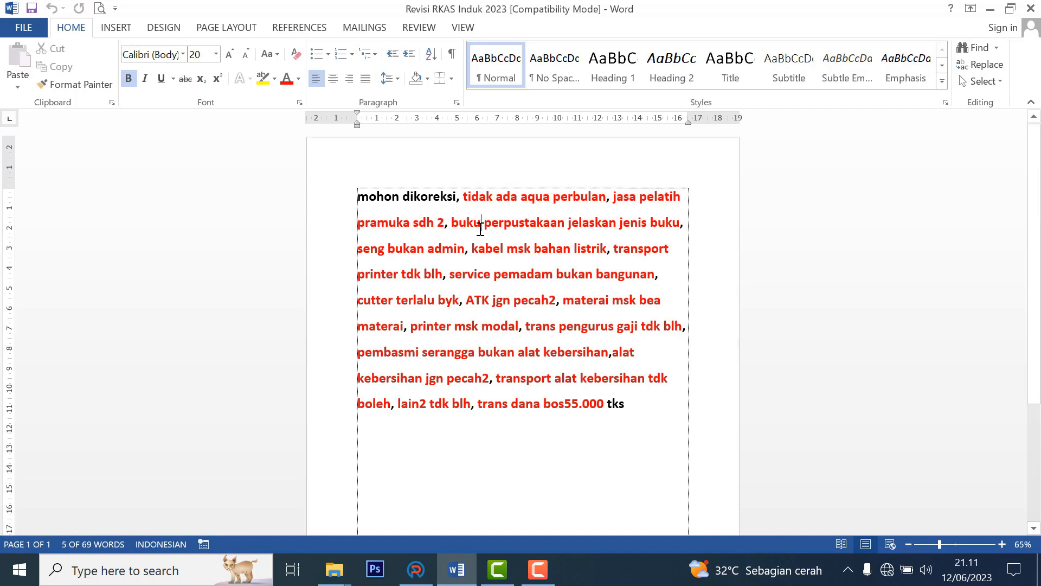
pyautogui.moveTo(448, 222); pyautogui.dragTo(669, 225)
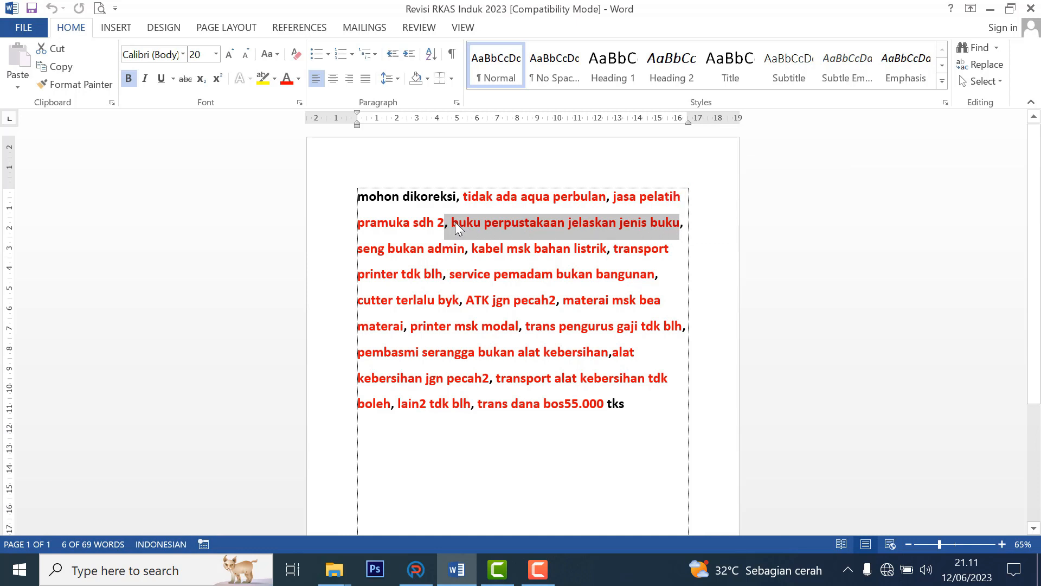
# Deselect the highlighted text in the Word correction notes.
pyautogui.click(490, 221)
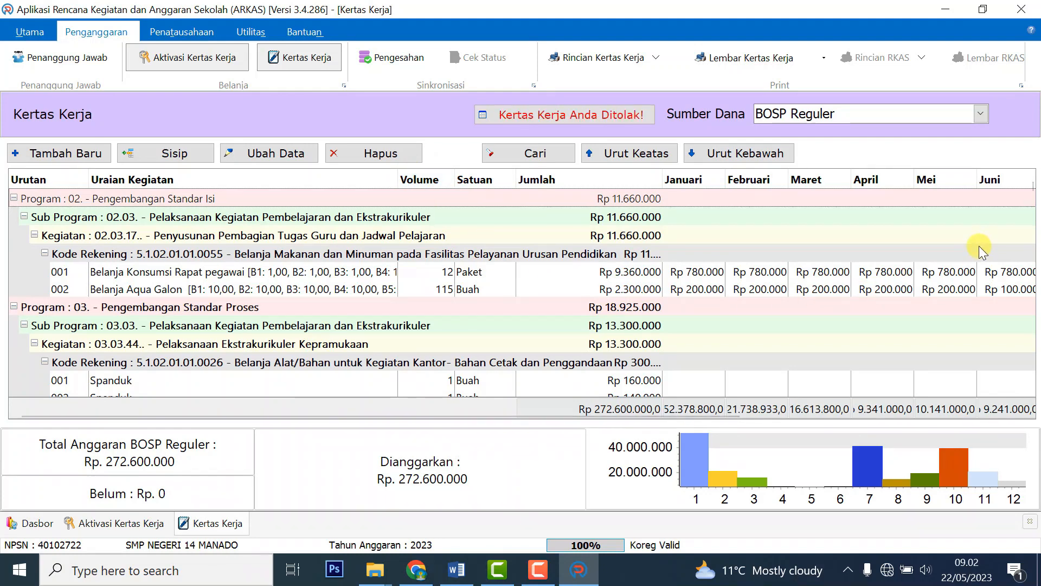
# Select the Belanja Aqua Galon line, then colour 'tidak ada aqua perbulan' red in the Word notes.
pyautogui.click(382, 272)
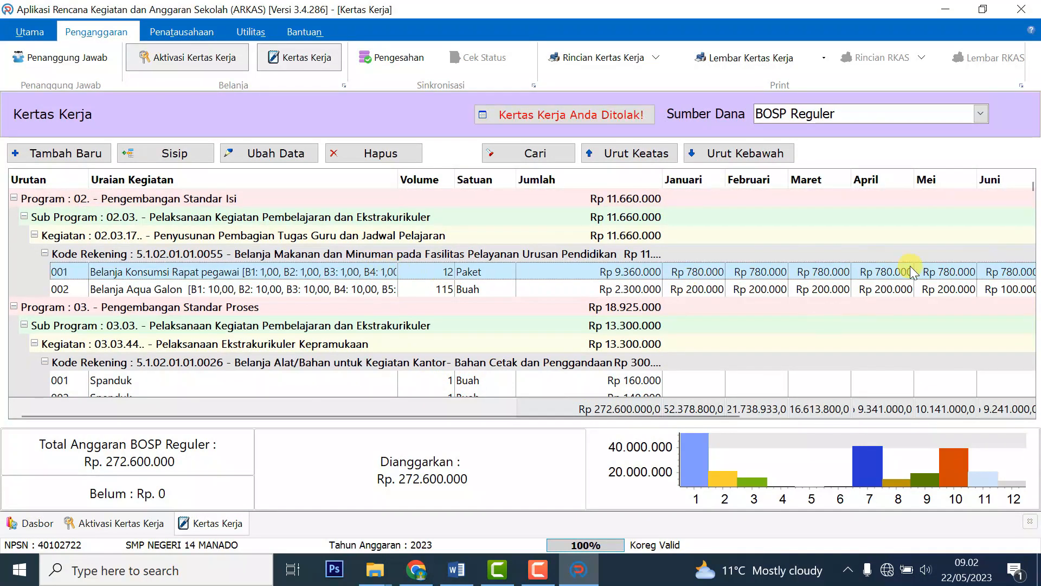
pyautogui.click(212, 290)
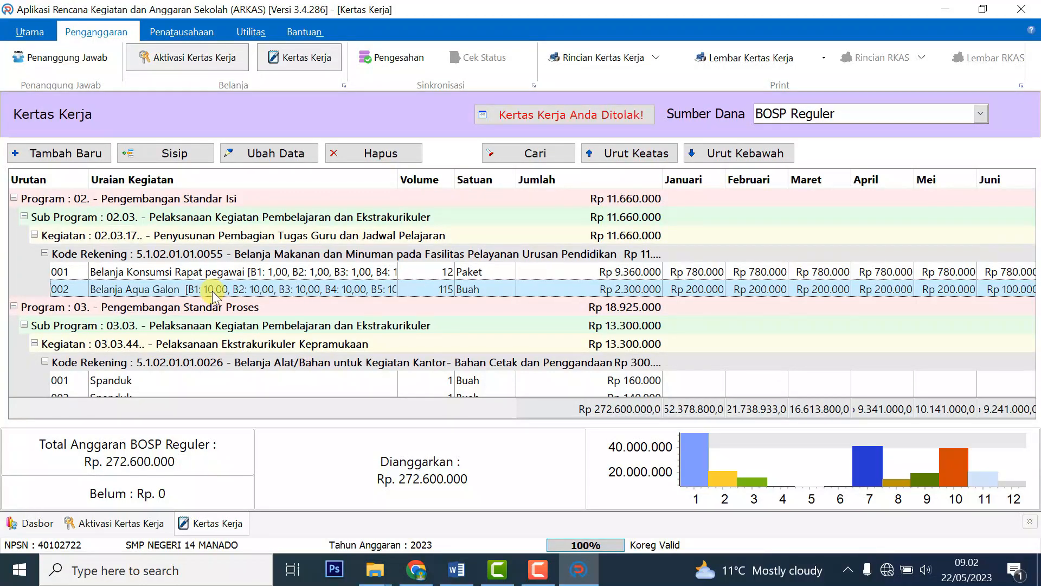
pyautogui.click(460, 568)
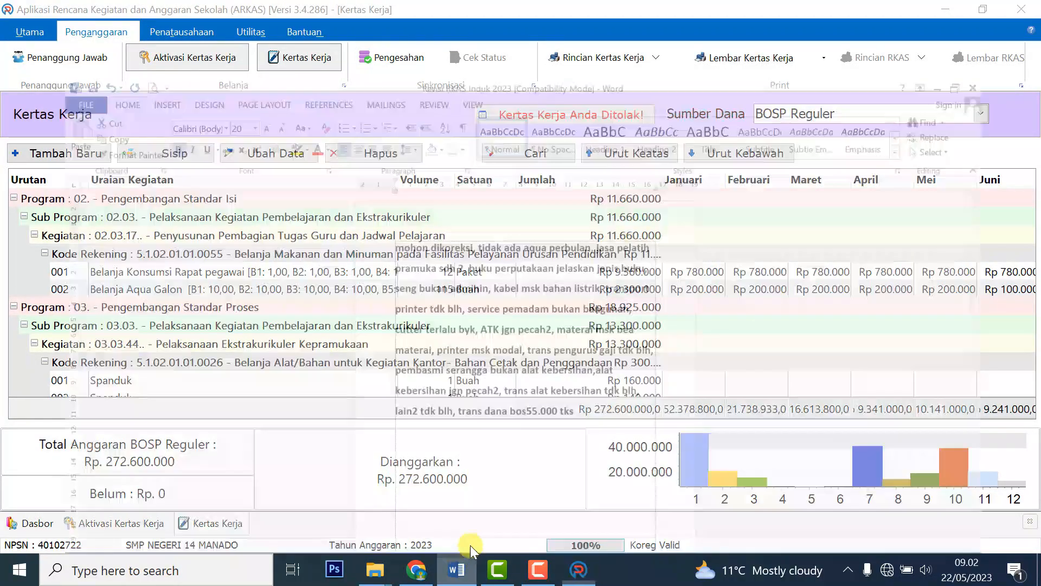
pyautogui.click(587, 239)
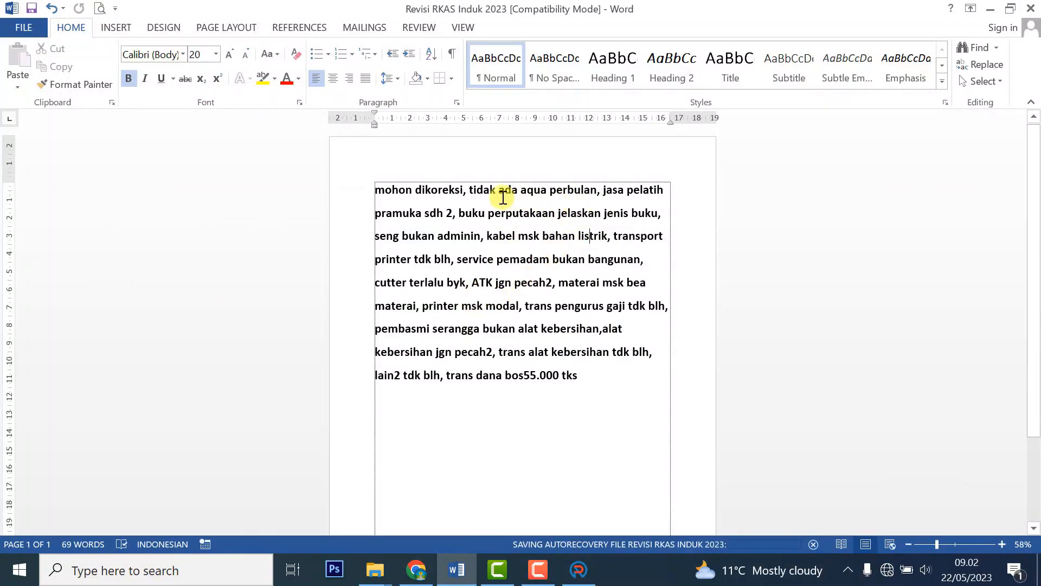
pyautogui.moveTo(486, 190); pyautogui.dragTo(596, 193)
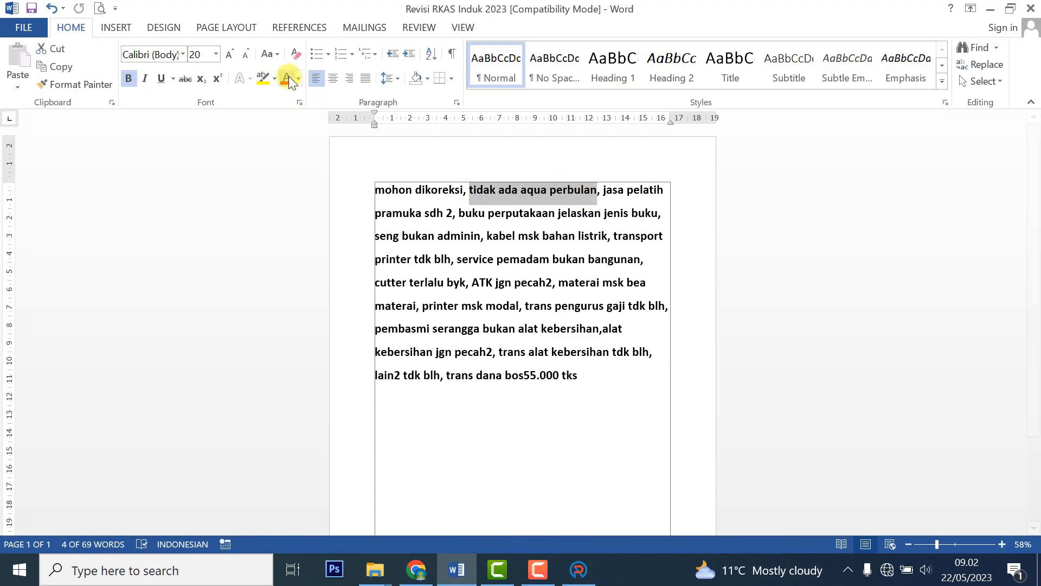
pyautogui.click(574, 570)
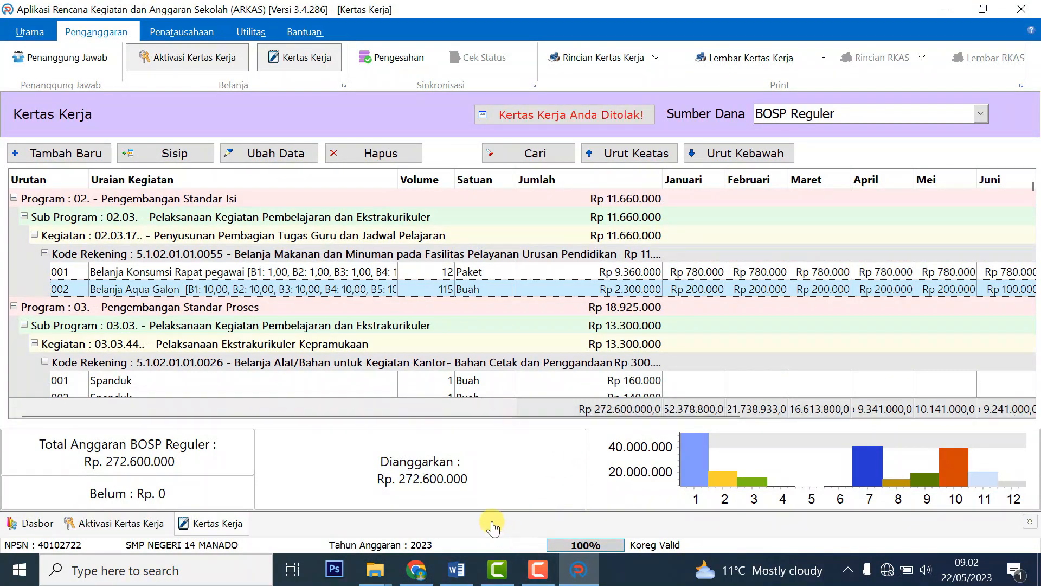
pyautogui.moveTo(422, 408); pyautogui.dragTo(369, 406)
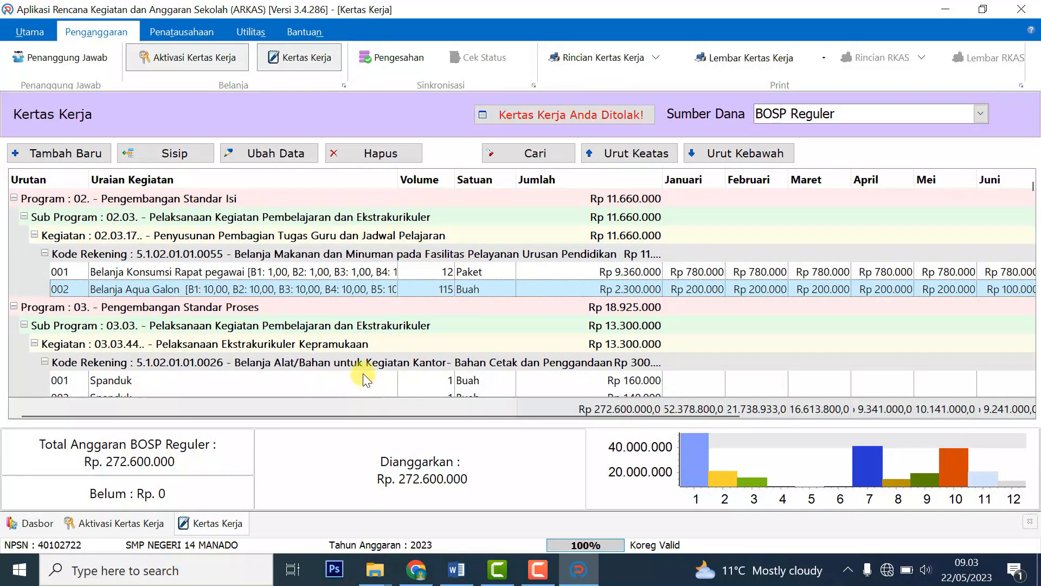
# Delete the Belanja Aqua Galon line and select the first Spanduk line.
pyautogui.click(382, 157)
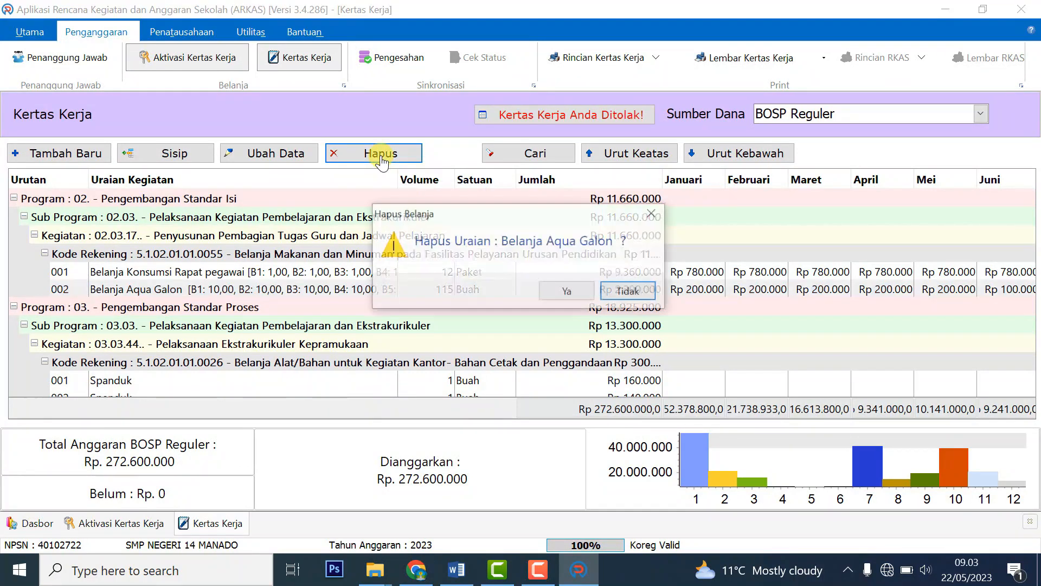
pyautogui.click(569, 294)
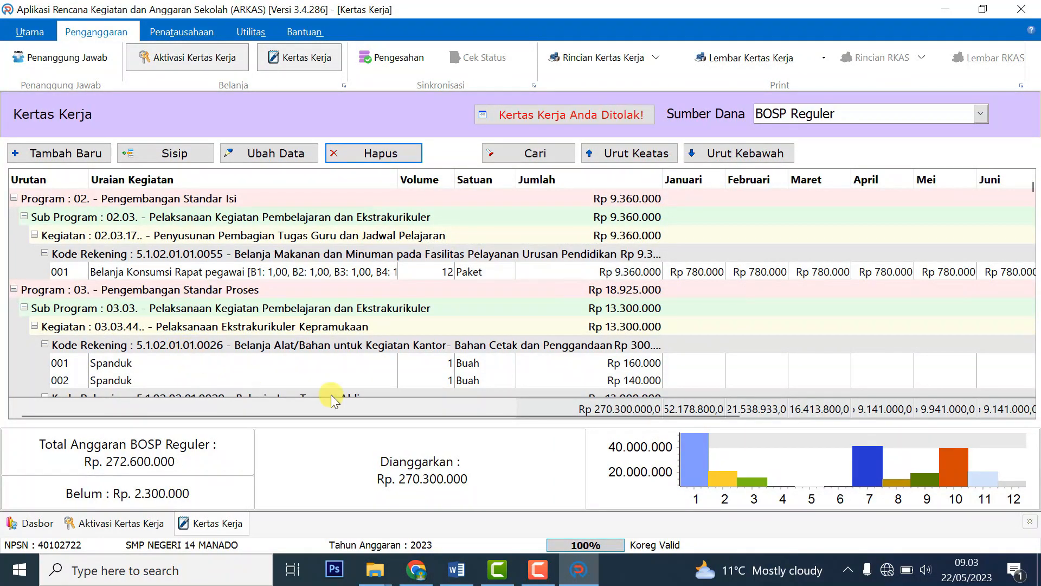
pyautogui.click(634, 362)
pyautogui.moveTo(473, 412); pyautogui.dragTo(401, 422)
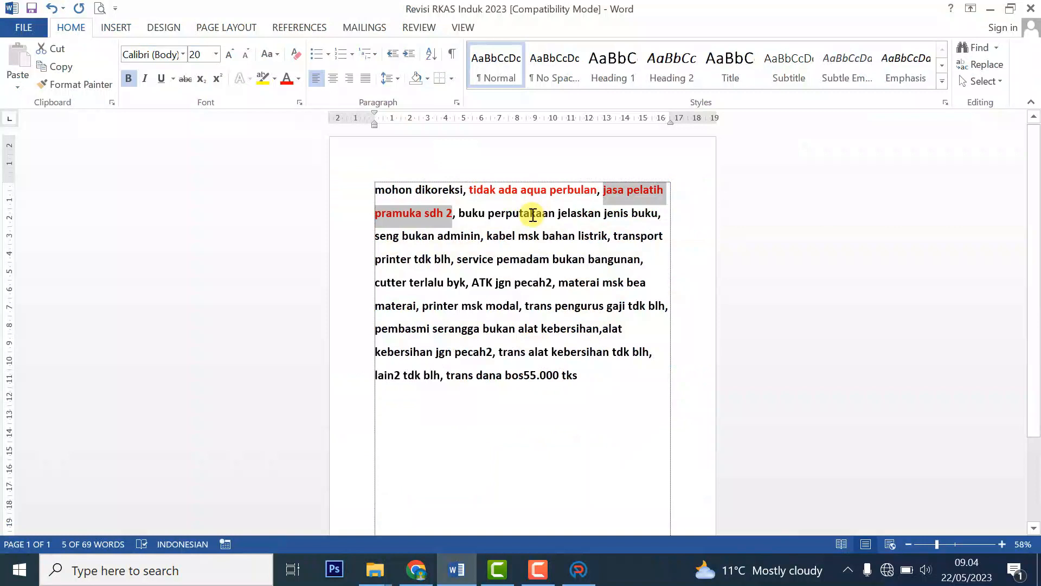
# Correct 'perputakaan' to 'perpustakaan' in the Word notes and select the library-book correction.
pyautogui.click(520, 213)
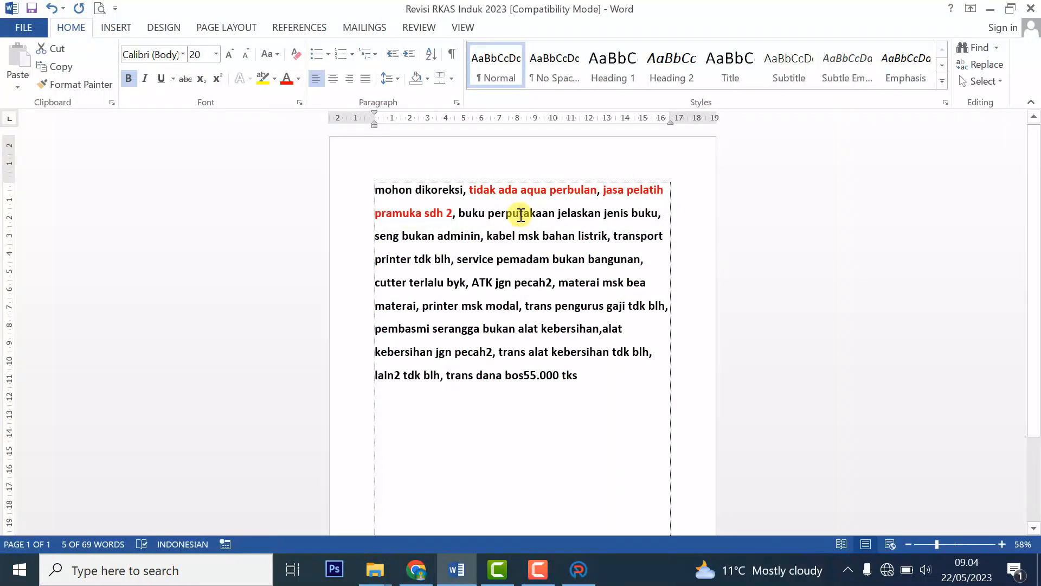
pyautogui.write('s')
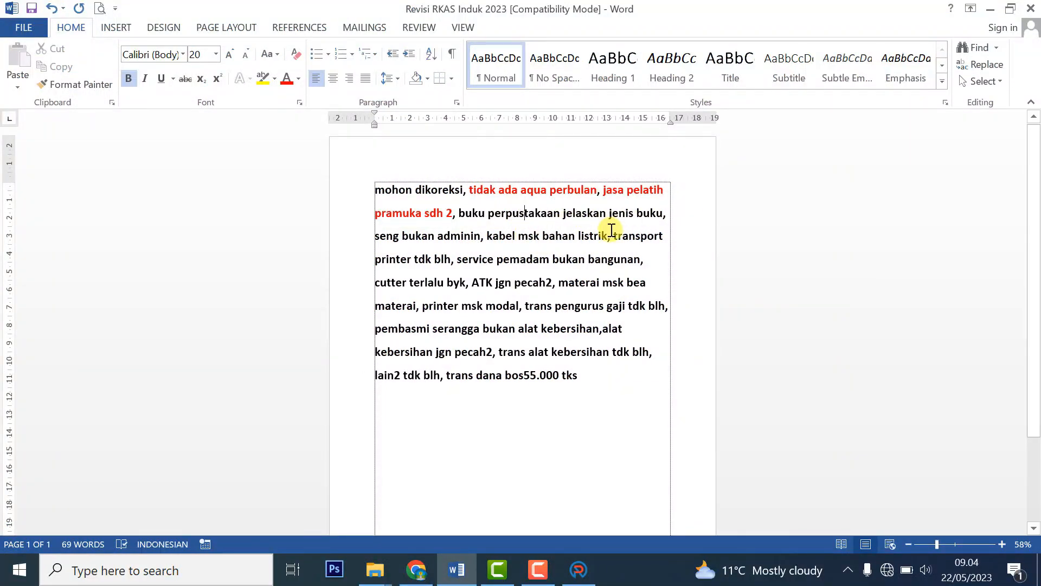
pyautogui.moveTo(460, 211); pyautogui.dragTo(663, 214)
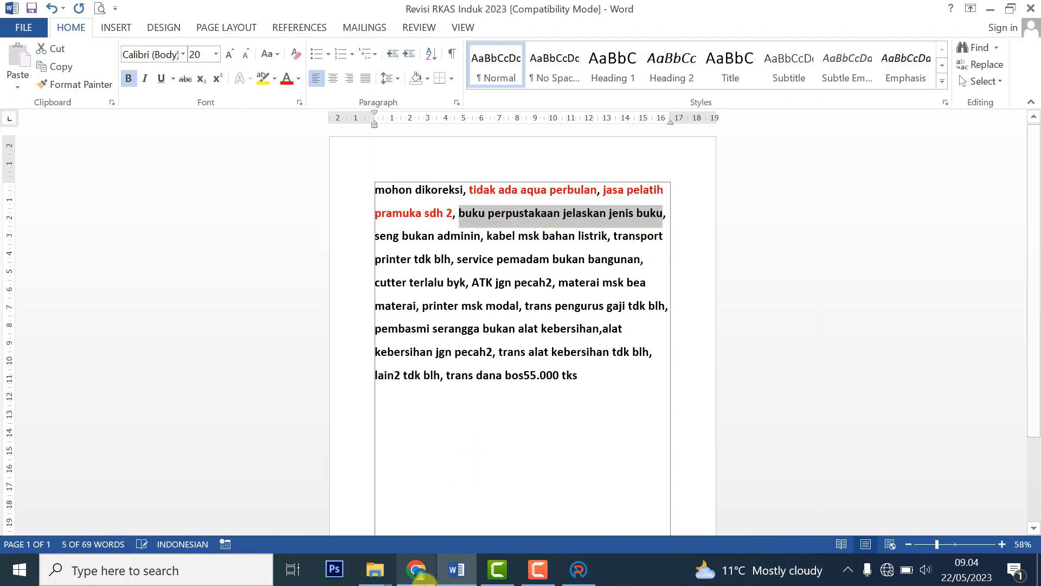
pyautogui.click(578, 570)
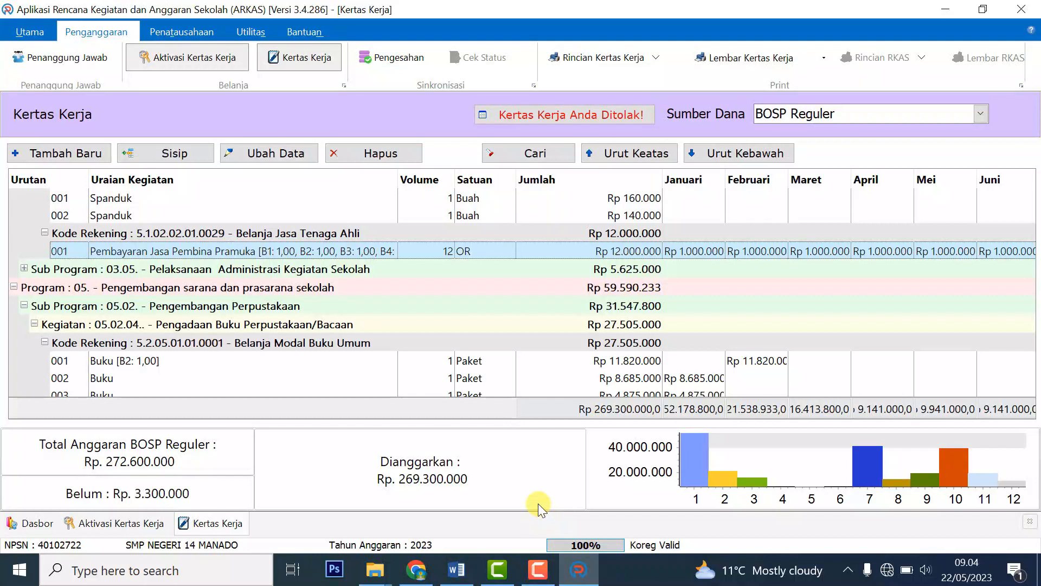
# Review the Buku purchase lines 001 through 004 in the Kertas Kerja.
pyautogui.click(139, 363)
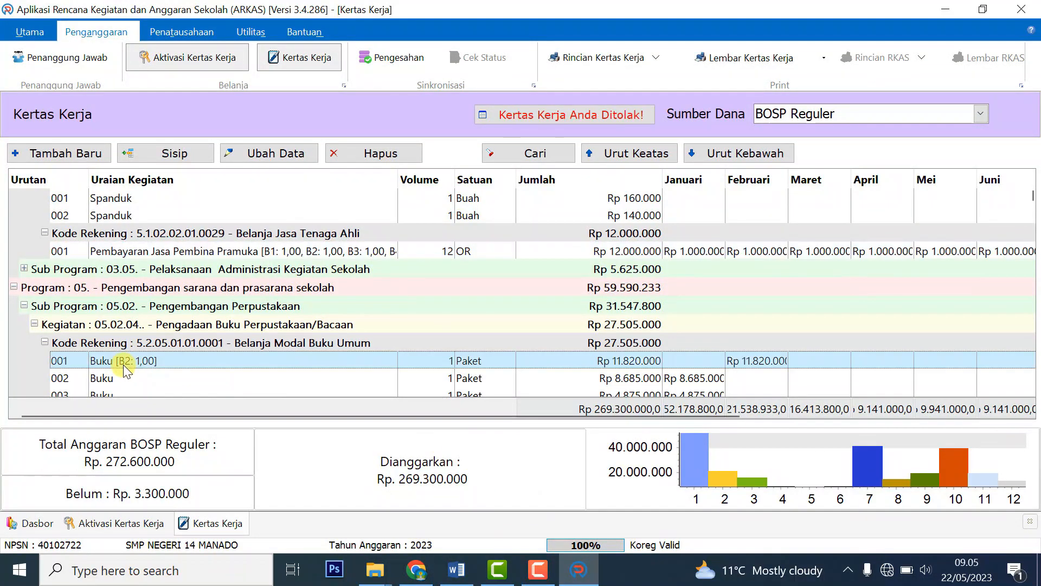
pyautogui.scroll(-3, 288, 330)
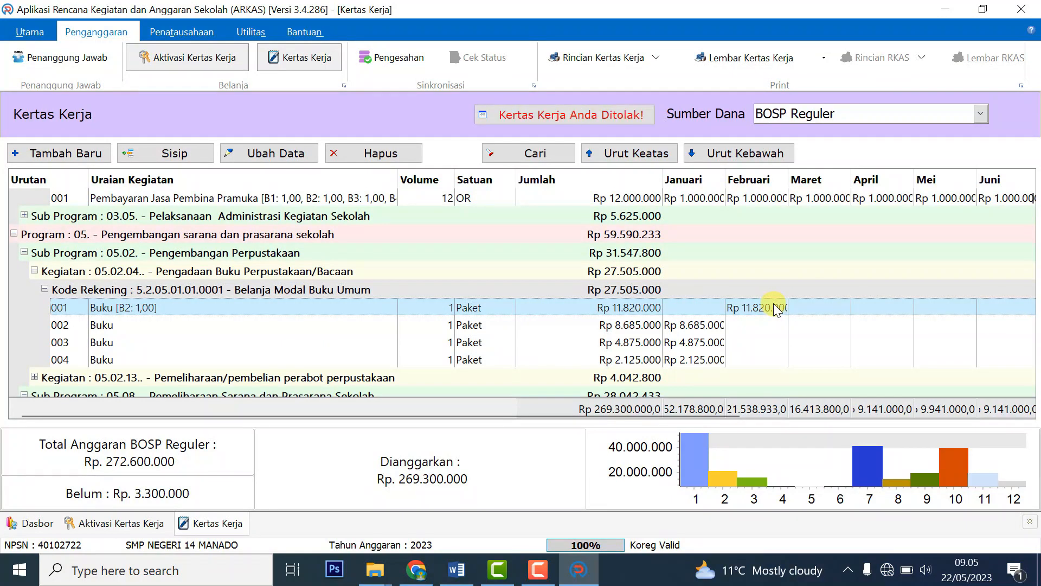
pyautogui.click(699, 326)
pyautogui.click(702, 344)
pyautogui.click(699, 361)
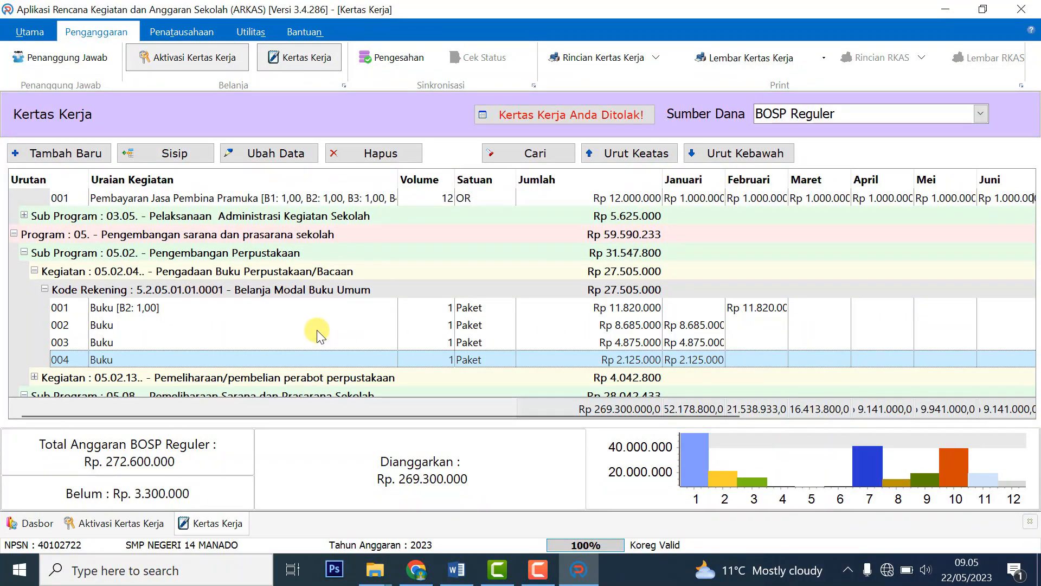
pyautogui.moveTo(518, 415); pyautogui.dragTo(850, 426)
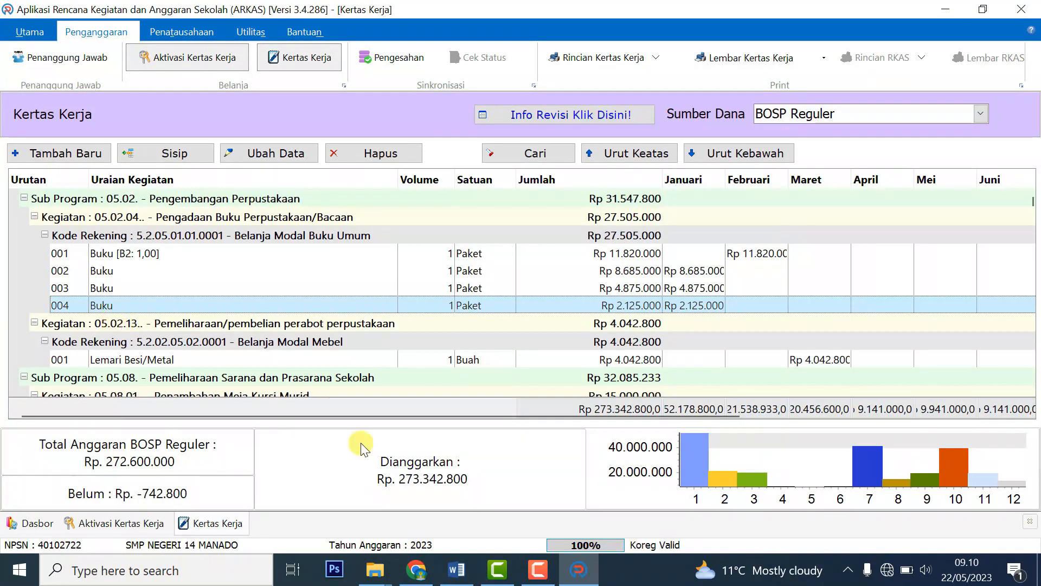
# Colour 'buku perpustakaan jelaskan jenis buku' red in the Word notes.
pyautogui.click(456, 569)
pyautogui.click(484, 217)
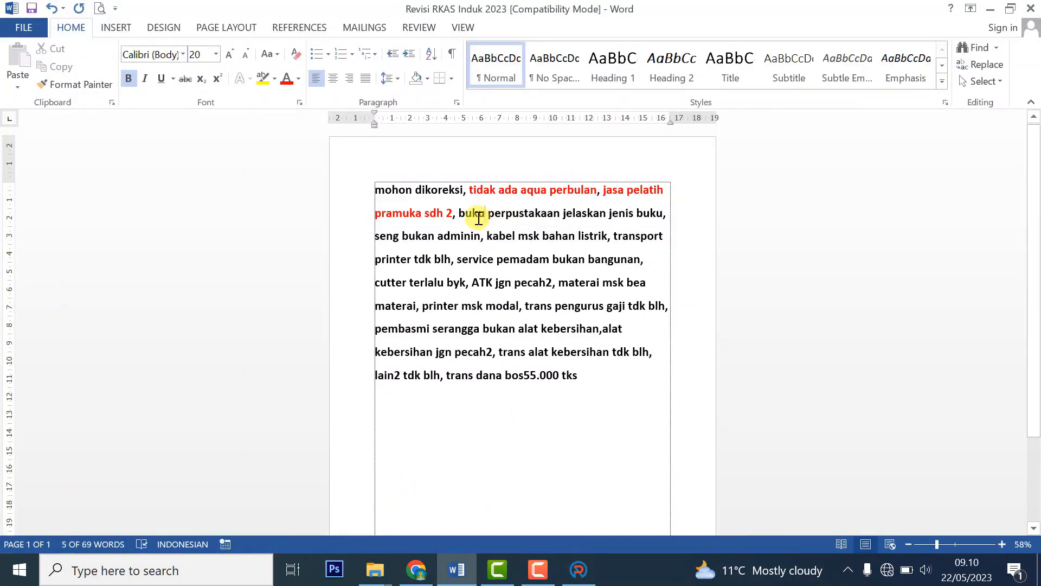
pyautogui.moveTo(459, 213); pyautogui.dragTo(623, 209)
pyautogui.click(286, 79)
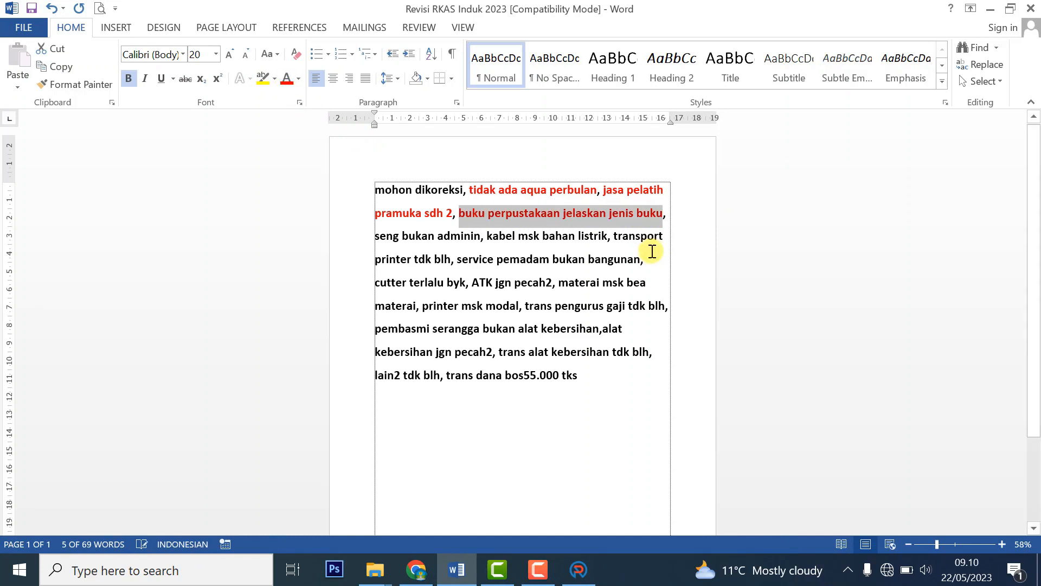
pyautogui.click(576, 571)
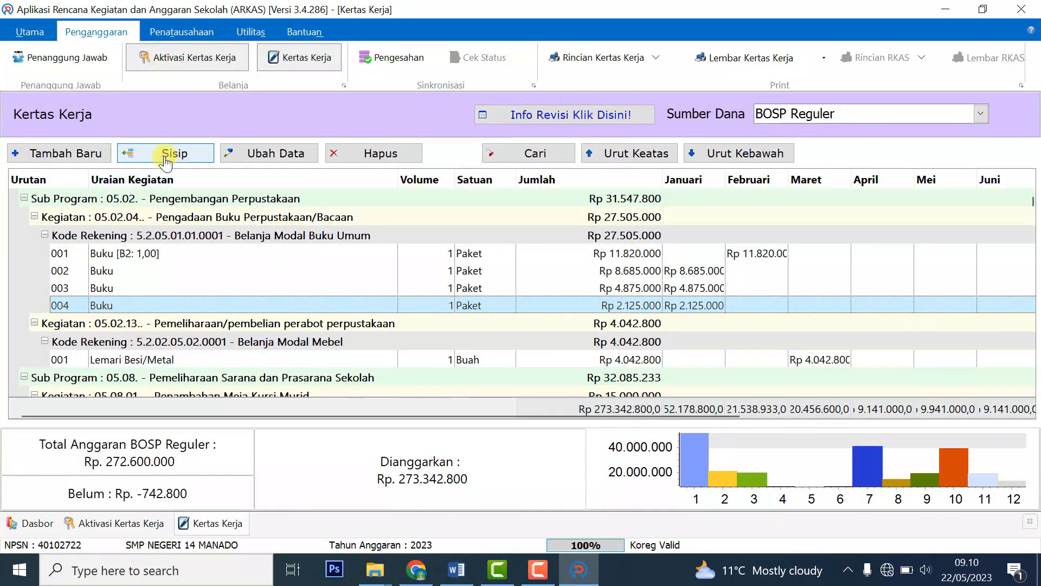
# Inspect Buku line 004 and check the first book's title in the Buku ANBK order PDF.
pyautogui.doubleClick(140, 304)
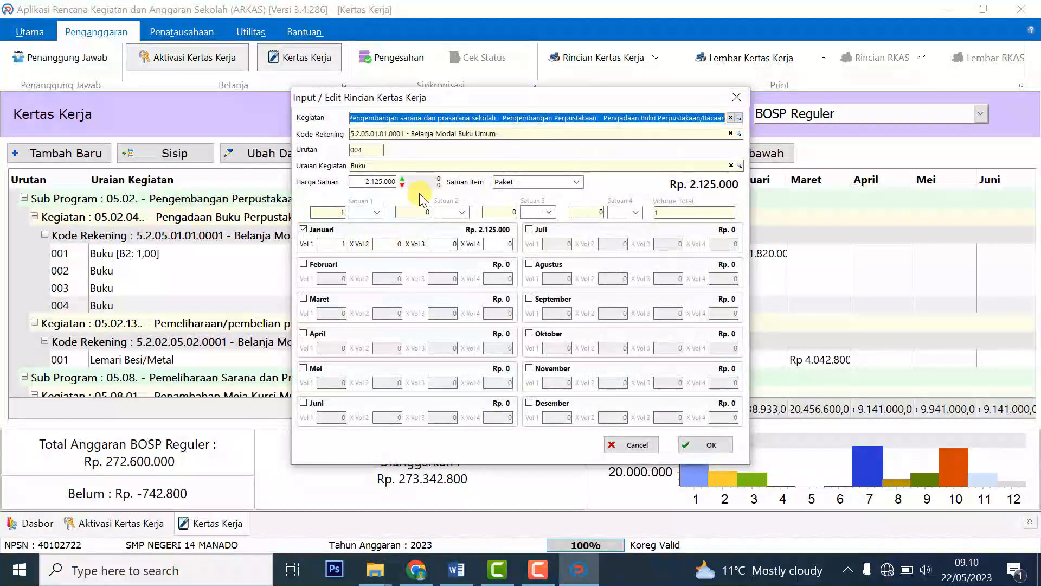
pyautogui.click(501, 183)
pyautogui.click(634, 444)
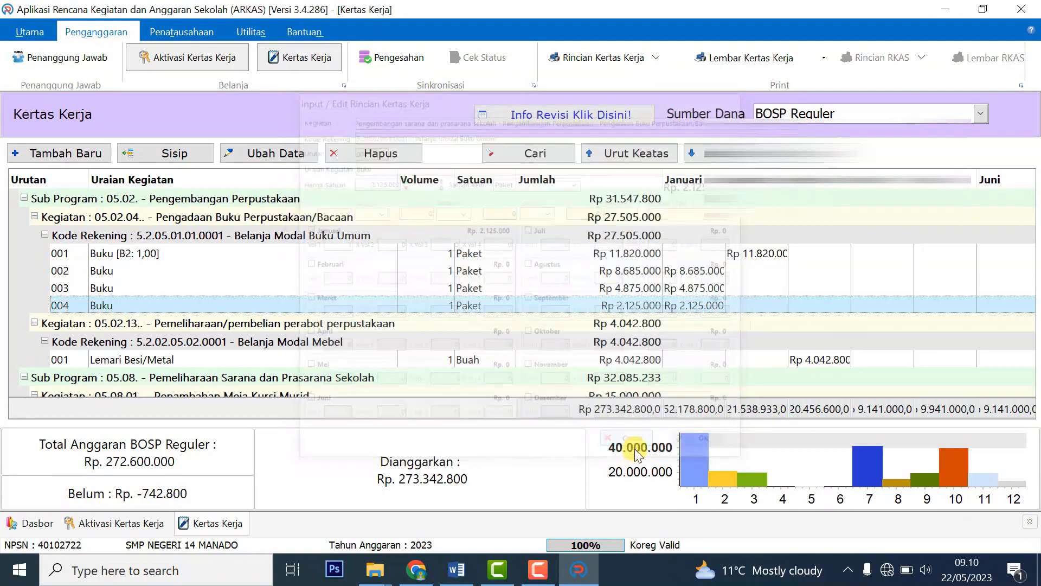
pyautogui.click(416, 570)
pyautogui.moveTo(501, 331); pyautogui.dragTo(650, 332)
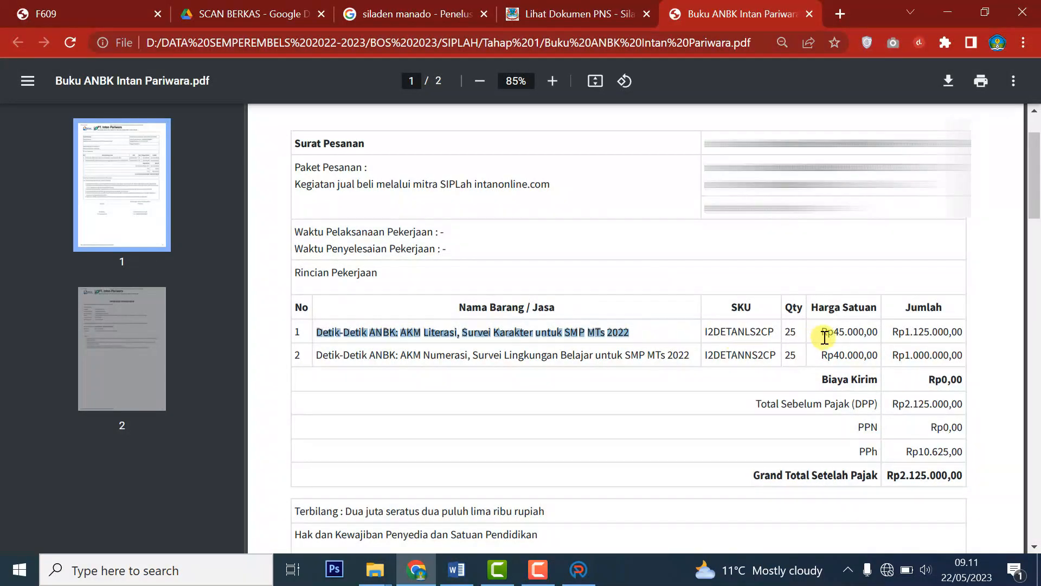
pyautogui.click(580, 570)
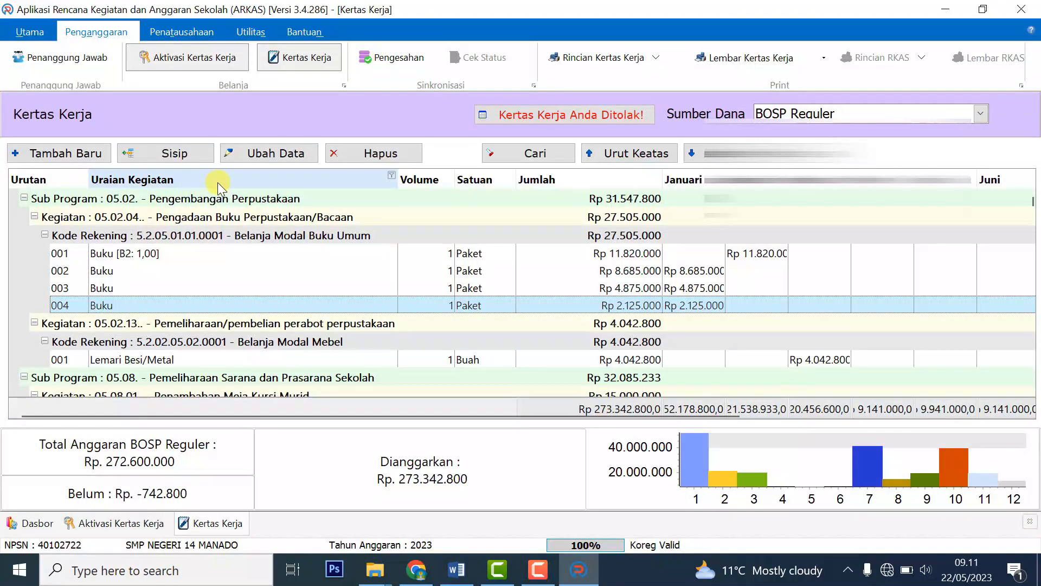
# Change row 004 to account Belanja Modal Buku Umum with item Umum - Buku.
pyautogui.click(269, 154)
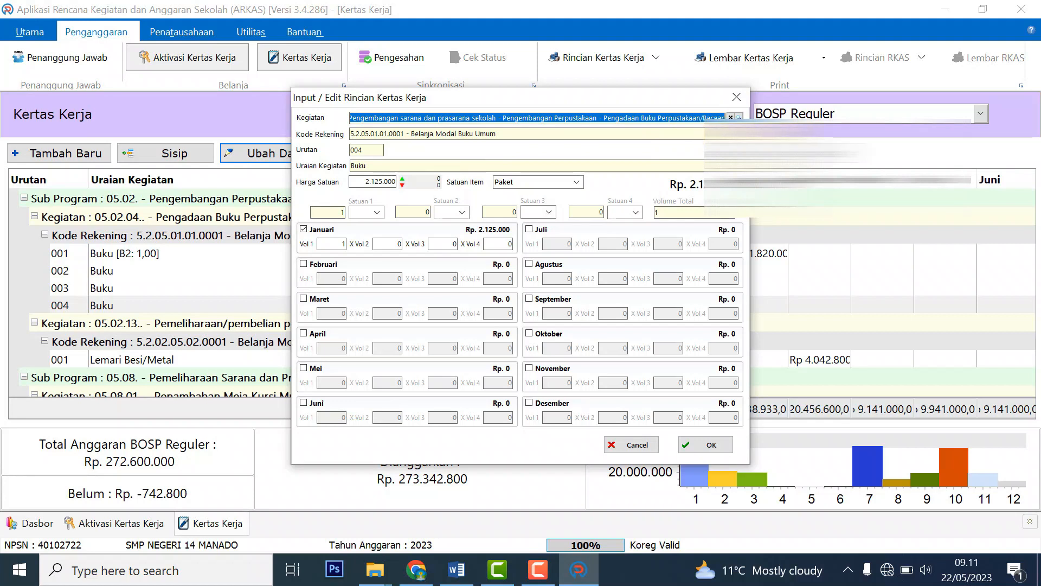
pyautogui.click(738, 134)
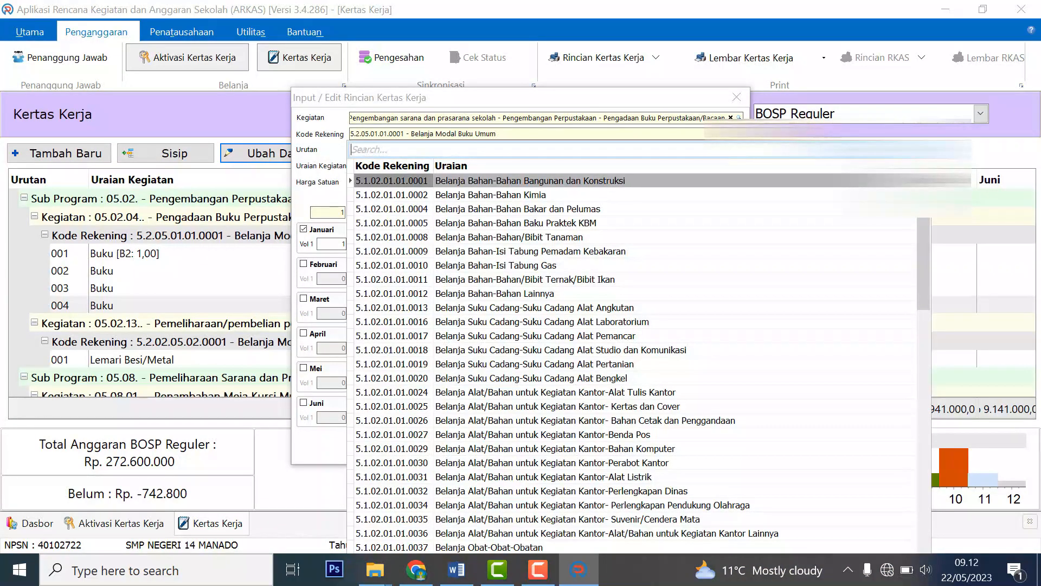
pyautogui.write('buku')
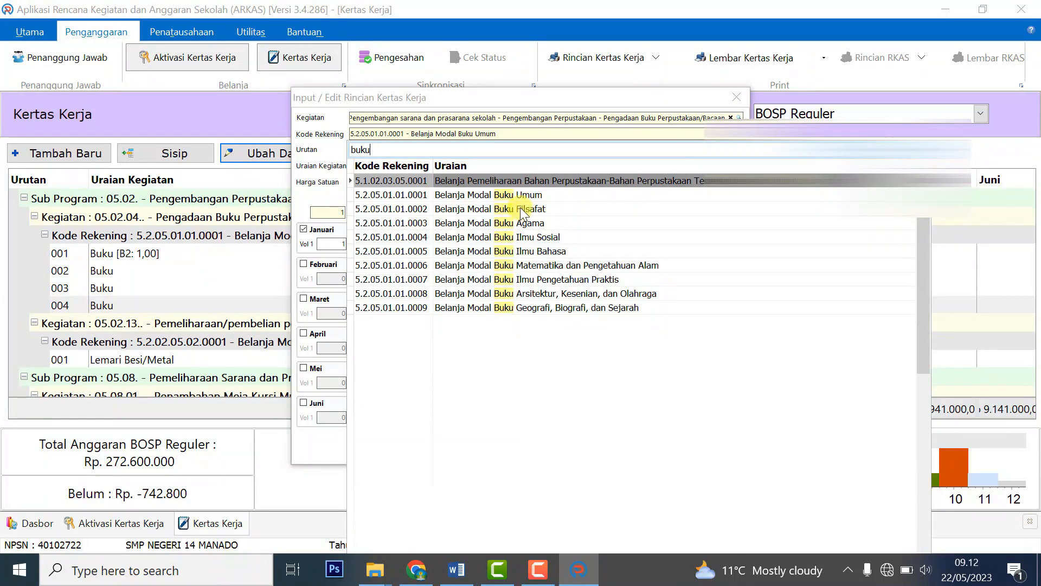
pyautogui.click(536, 195)
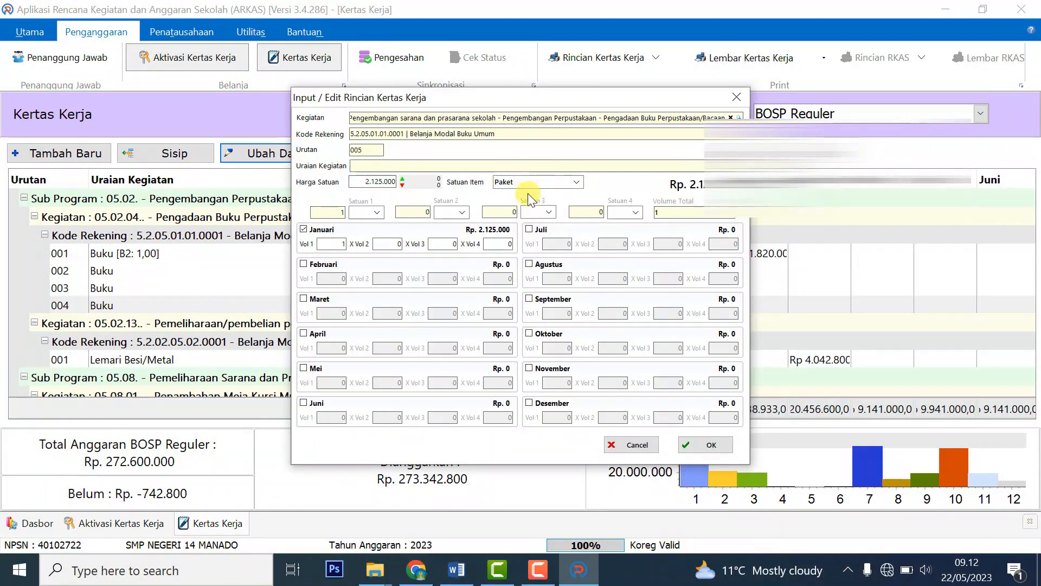
pyautogui.write('b')
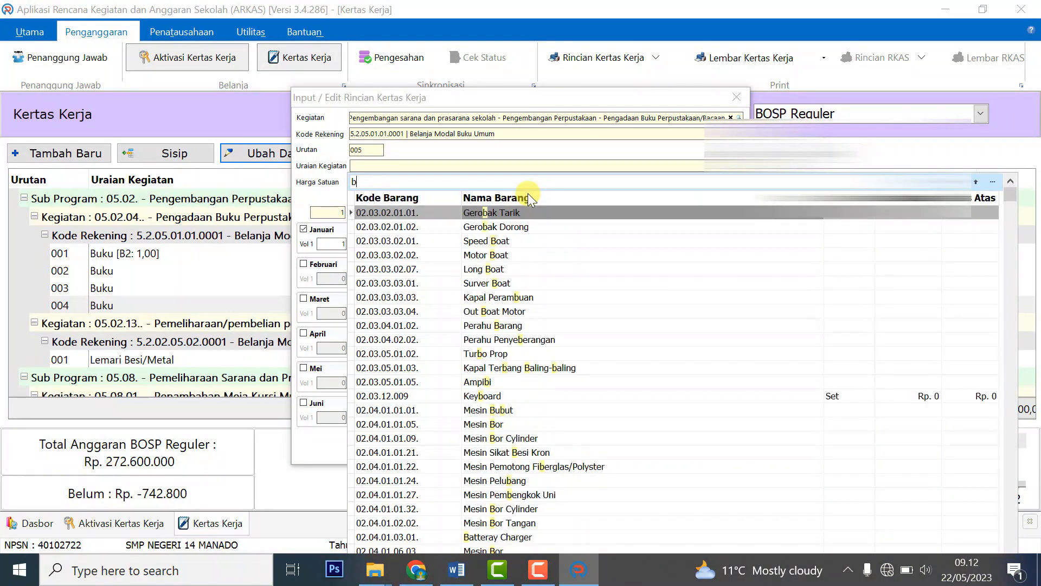
pyautogui.write('uku')
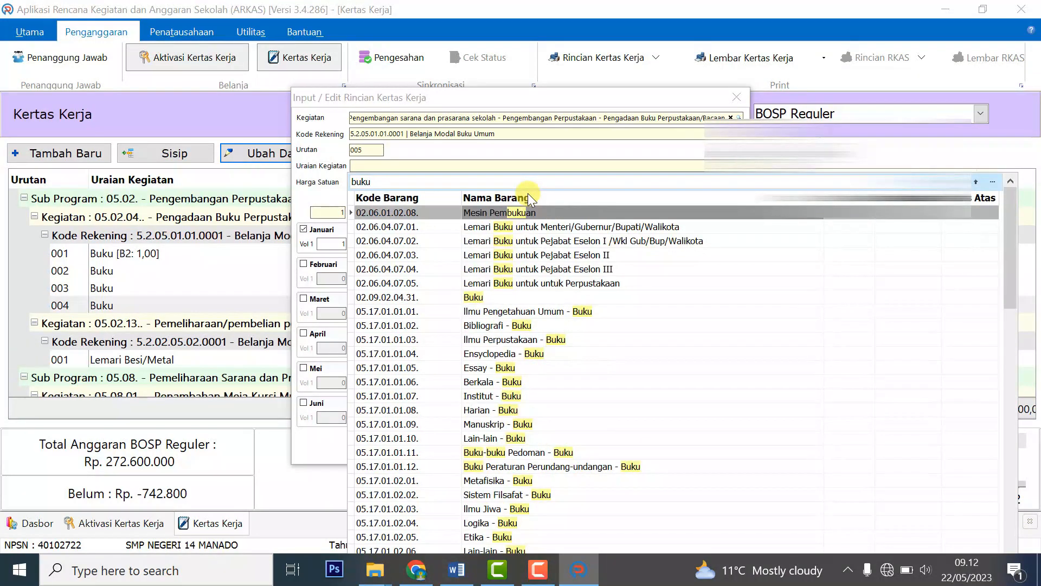
pyautogui.moveTo(1010, 211); pyautogui.dragTo(1040, 403)
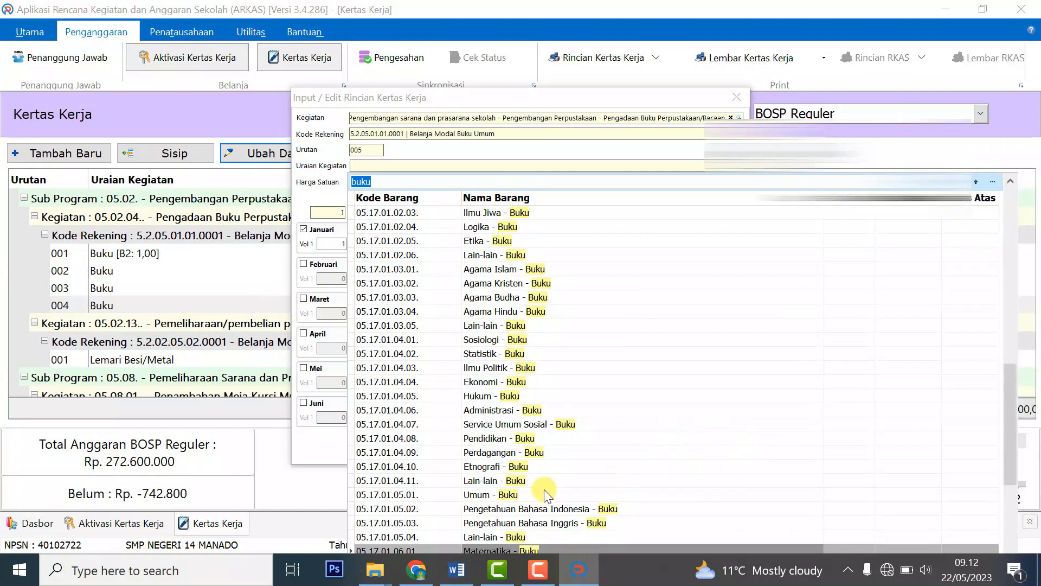
pyautogui.click(494, 496)
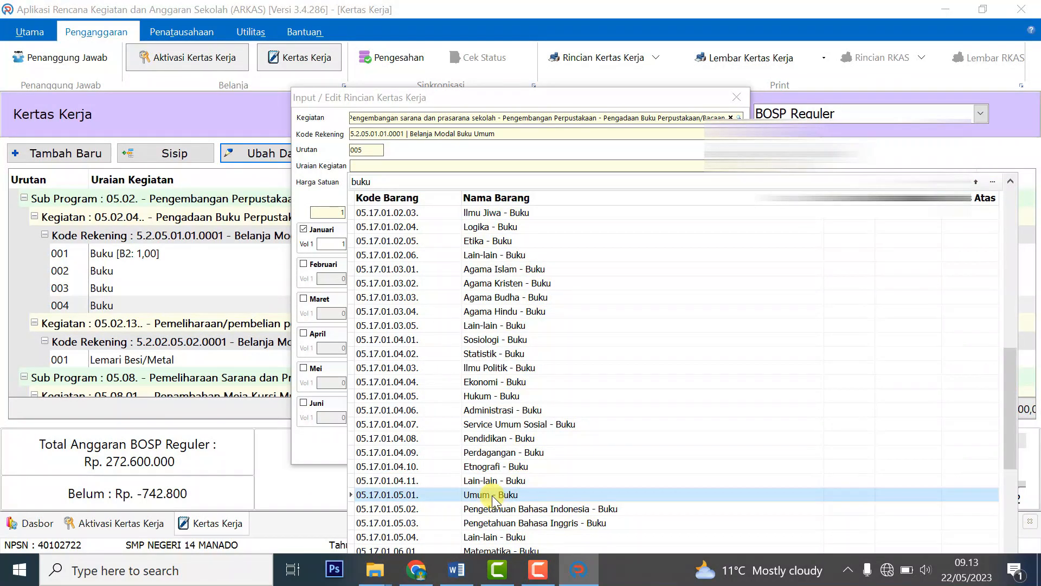
pyautogui.doubleClick(493, 496)
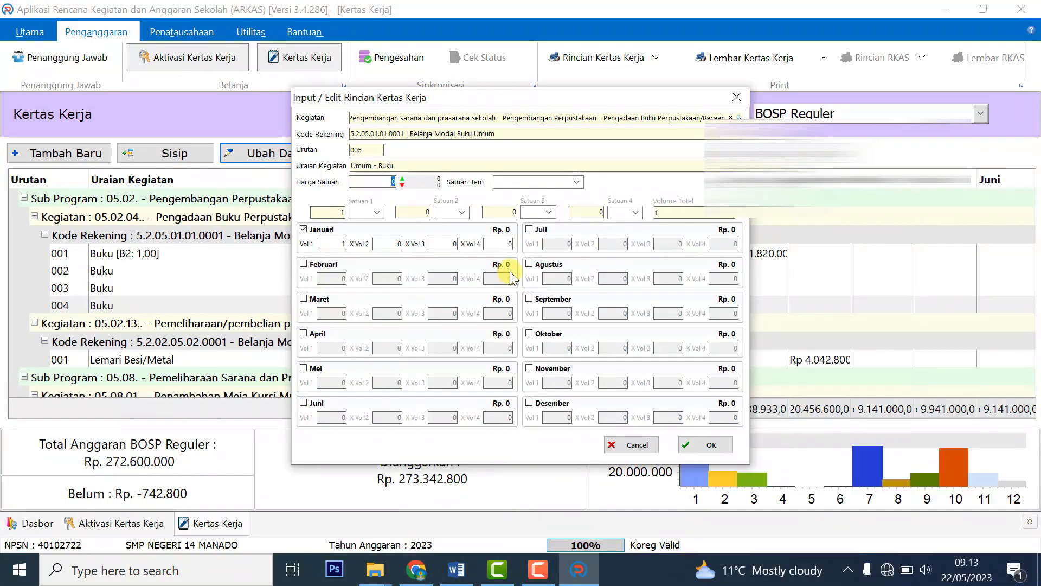
# Set price 45.000, unit Buah, Maret volume 25 and save the line (Rp 1.125.000).
pyautogui.hotkey('alt', 'Tab')
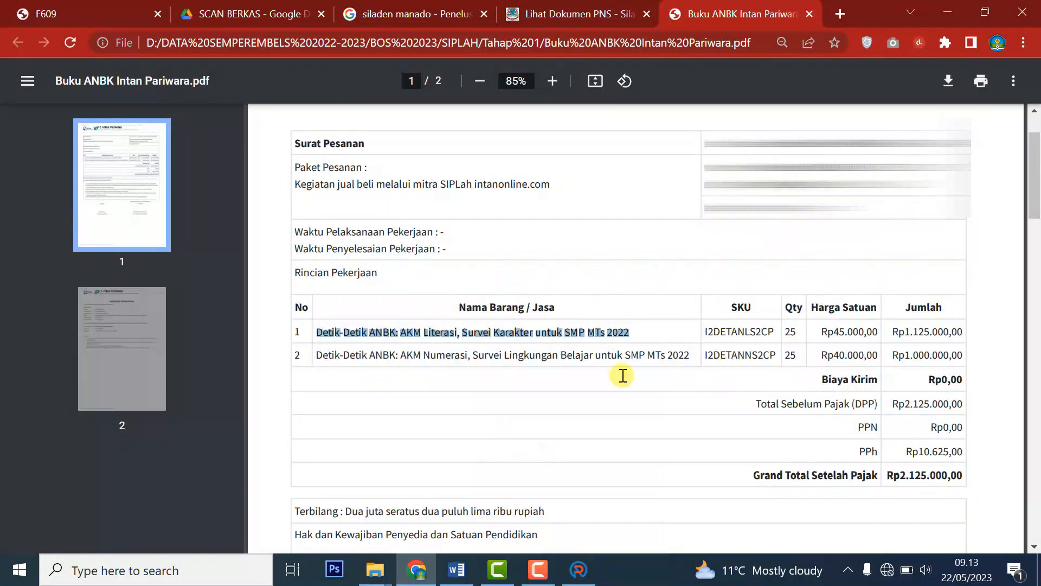
pyautogui.hotkey('alt', 'Tab')
pyautogui.click(304, 298)
pyautogui.click(393, 181)
pyautogui.hotkey('alt', 'Tab')
pyautogui.hotkey('alt', 'Tab')
pyautogui.write('45.000')
pyautogui.click(577, 181)
pyautogui.click(532, 201)
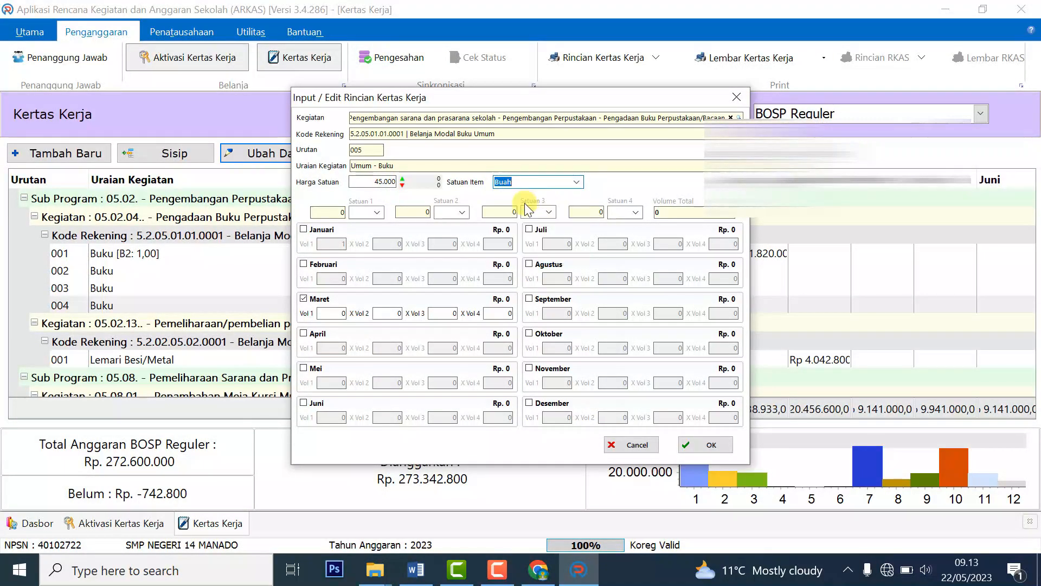
pyautogui.hotkey('alt', 'Tab')
pyautogui.hotkey('alt', 'Tab')
pyautogui.click(339, 313)
pyautogui.write('25')
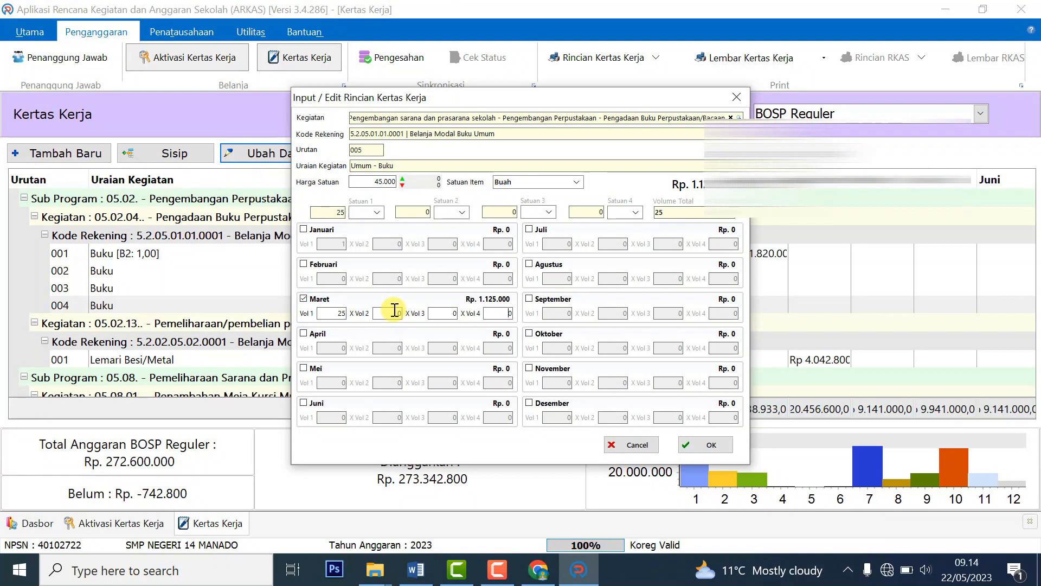
pyautogui.click(692, 450)
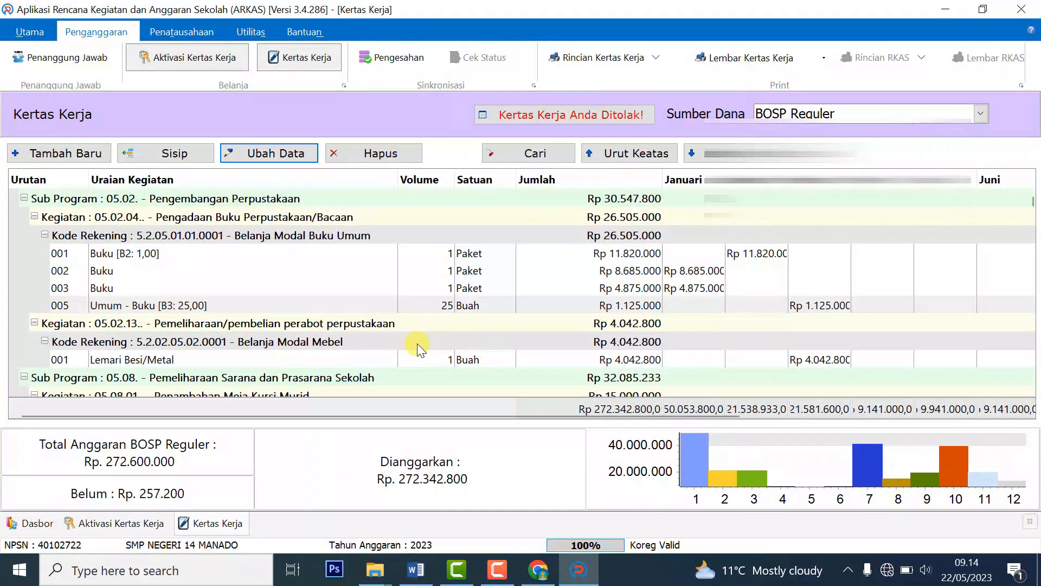
# Start a new entry under the book account with the Umum - Buku item.
pyautogui.click(607, 289)
pyautogui.click(572, 303)
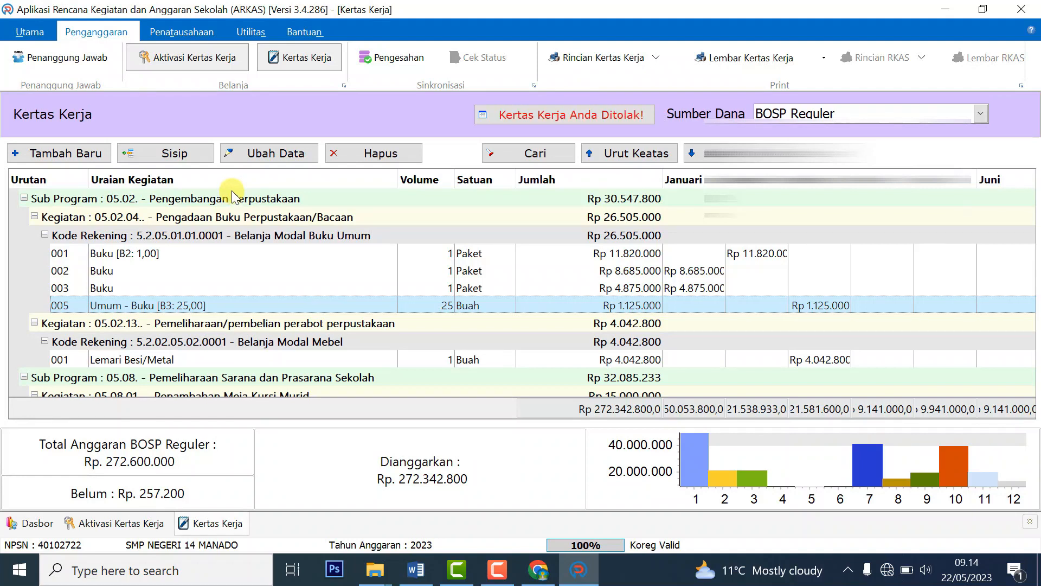
pyautogui.click(177, 155)
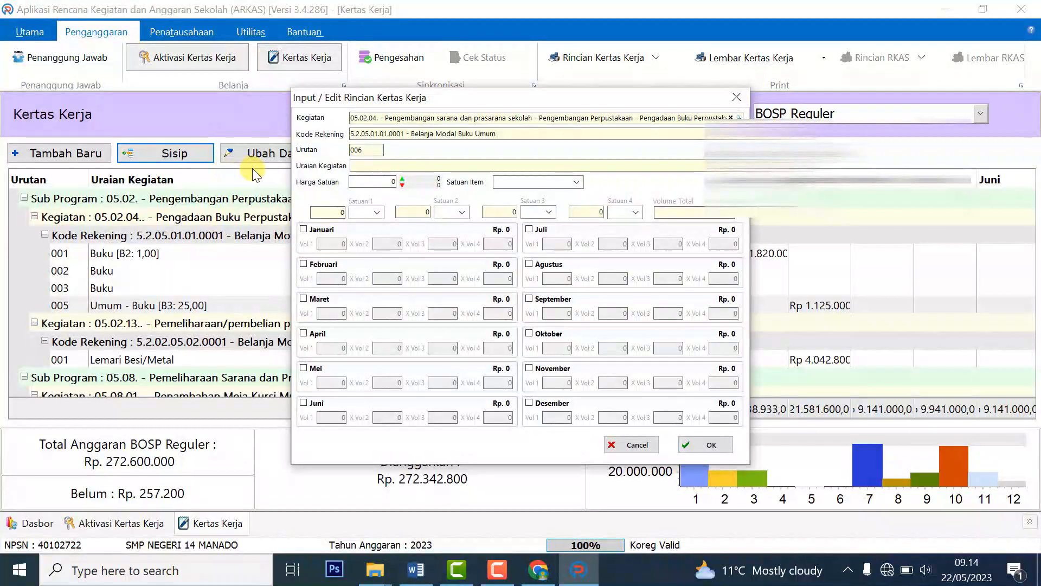
pyautogui.write('buku')
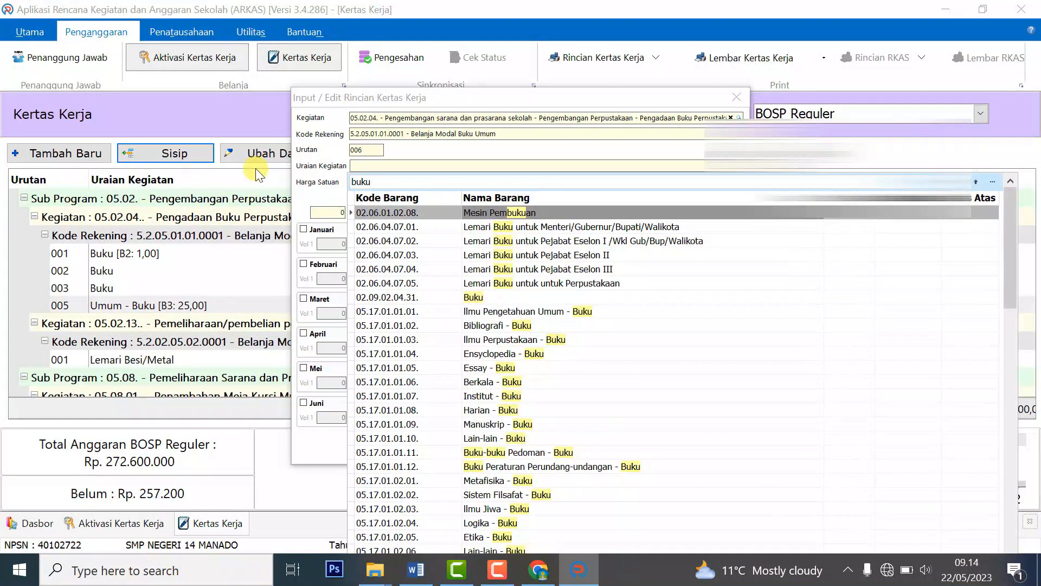
pyautogui.moveTo(1010, 196); pyautogui.dragTo(958, 390)
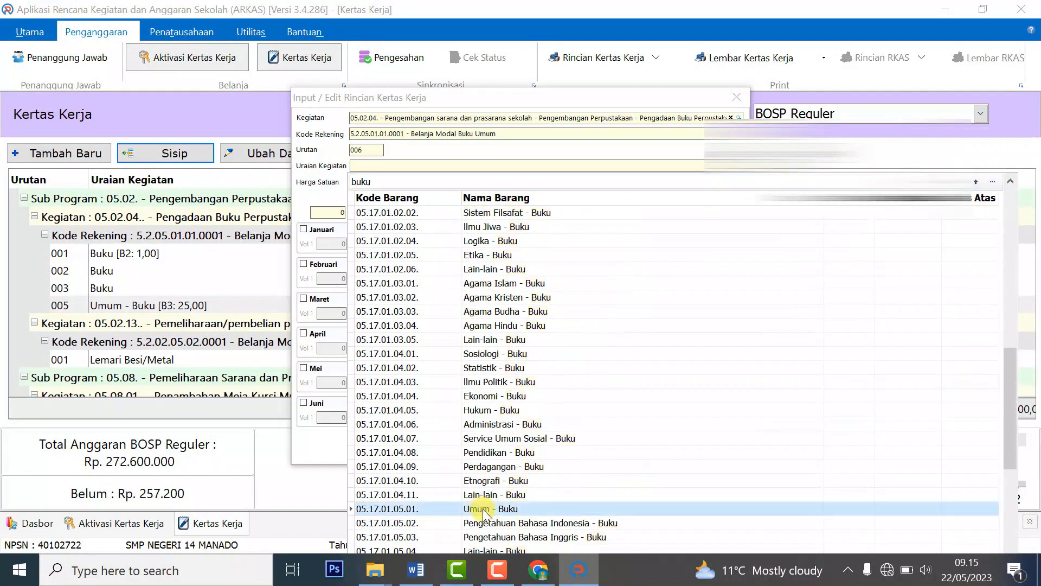
pyautogui.click(482, 511)
# Give the new entry unit price 40.000, unit Buah and month Maret.
pyautogui.write('45000')
pyautogui.click(576, 182)
pyautogui.click(526, 215)
pyautogui.click(304, 298)
pyautogui.click(537, 570)
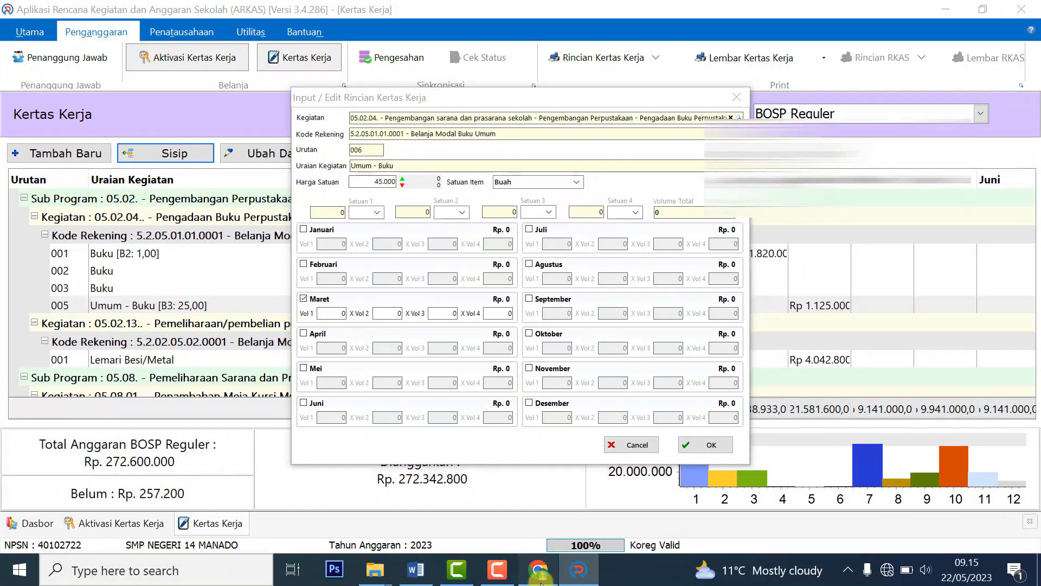
pyautogui.click(576, 581)
pyautogui.click(347, 314)
pyautogui.moveTo(376, 181); pyautogui.dragTo(422, 176)
pyautogui.press('BackSpace')
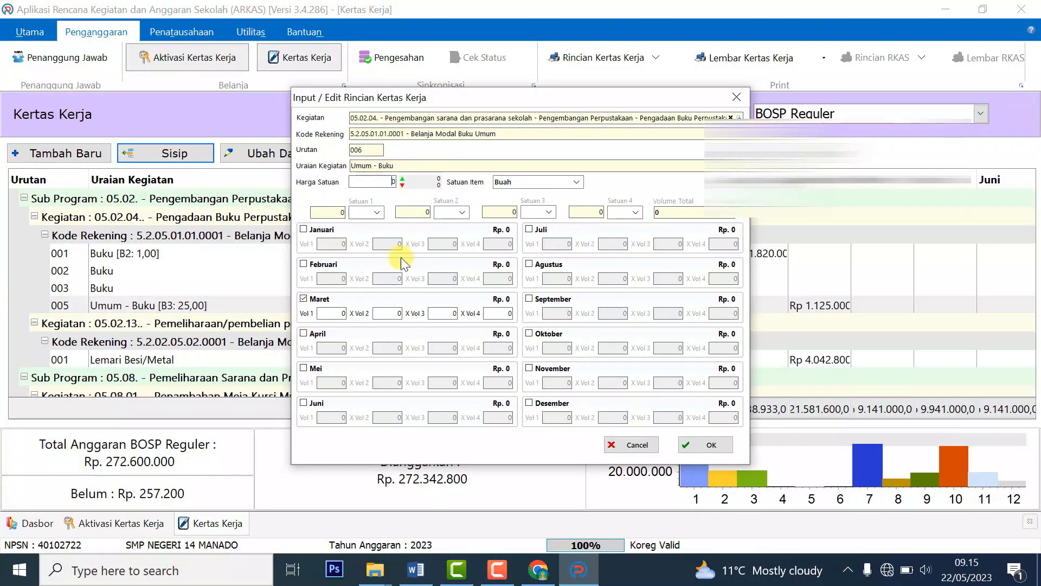
pyautogui.click(537, 570)
pyautogui.hotkey('alt', 'Tab')
# Enter Maret volume 25 Buah and save the new Umum - Buku line (Rp 1.000.000).
pyautogui.click(574, 182)
pyautogui.click(525, 215)
pyautogui.click(335, 313)
pyautogui.click(537, 569)
pyautogui.click(577, 570)
pyautogui.write('25')
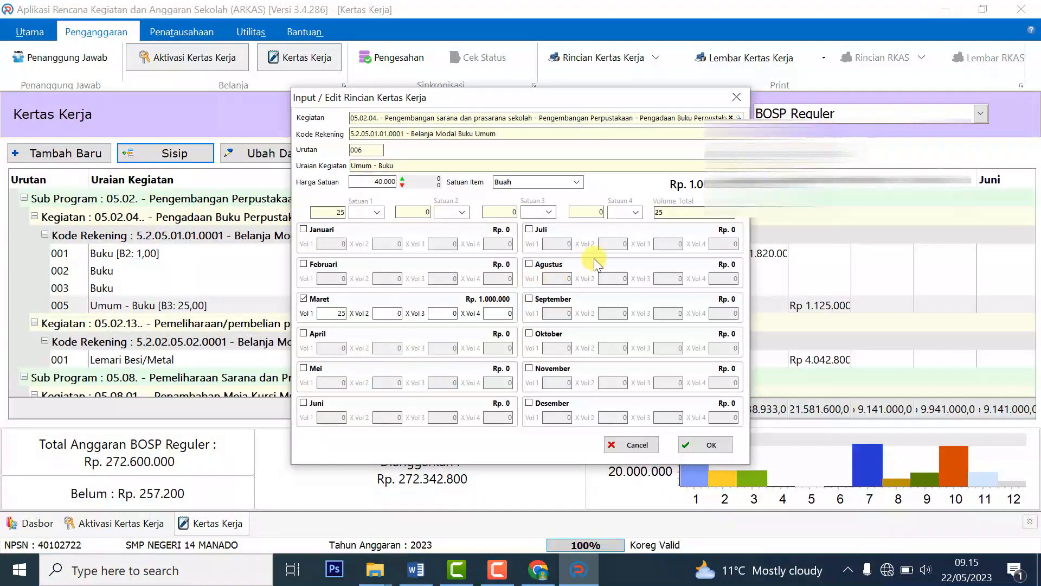
pyautogui.click(715, 444)
# Delete the old Buku row 003.
pyautogui.click(819, 377)
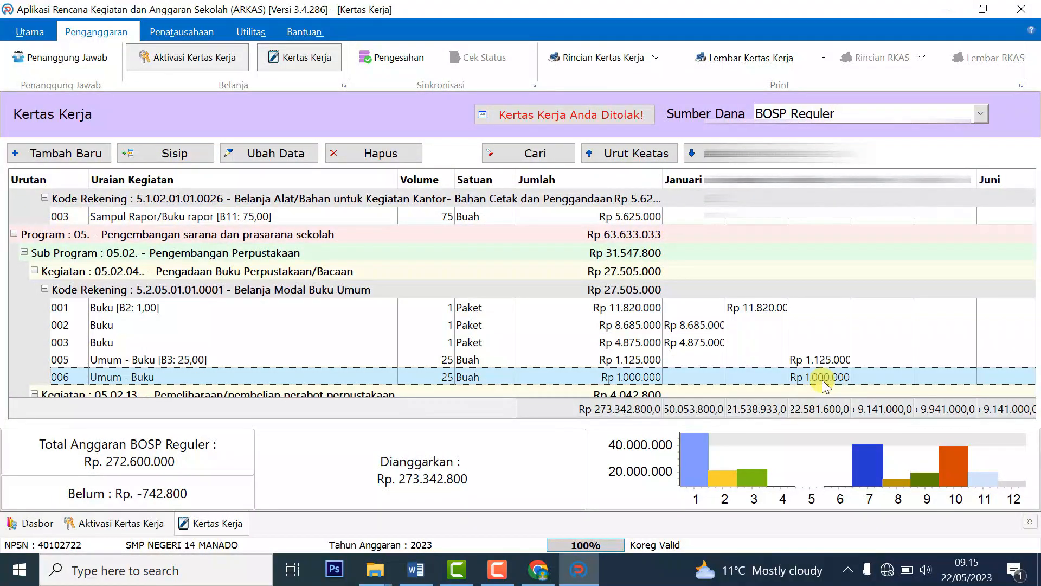
pyautogui.click(694, 343)
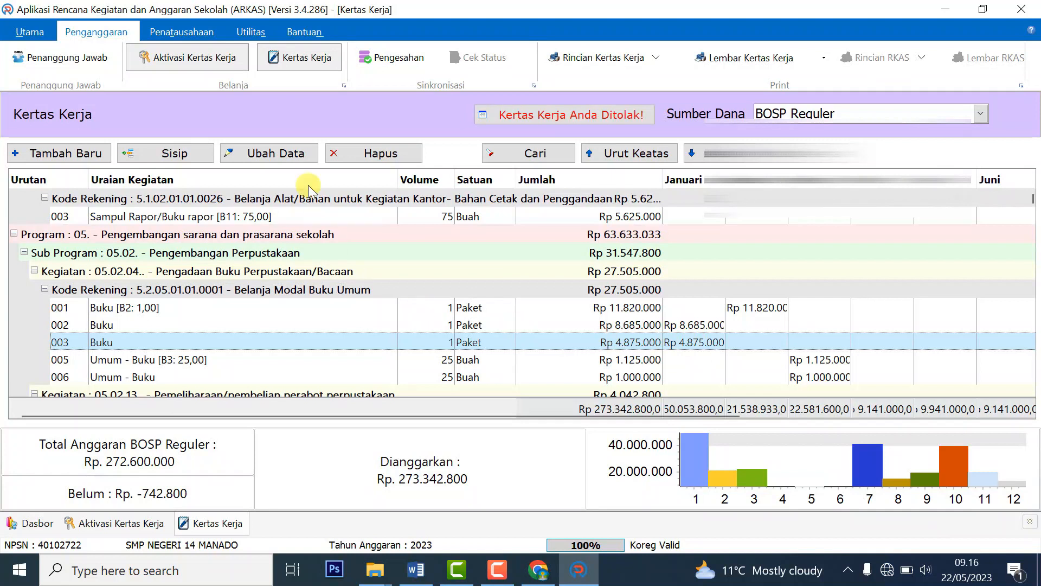
pyautogui.click(371, 156)
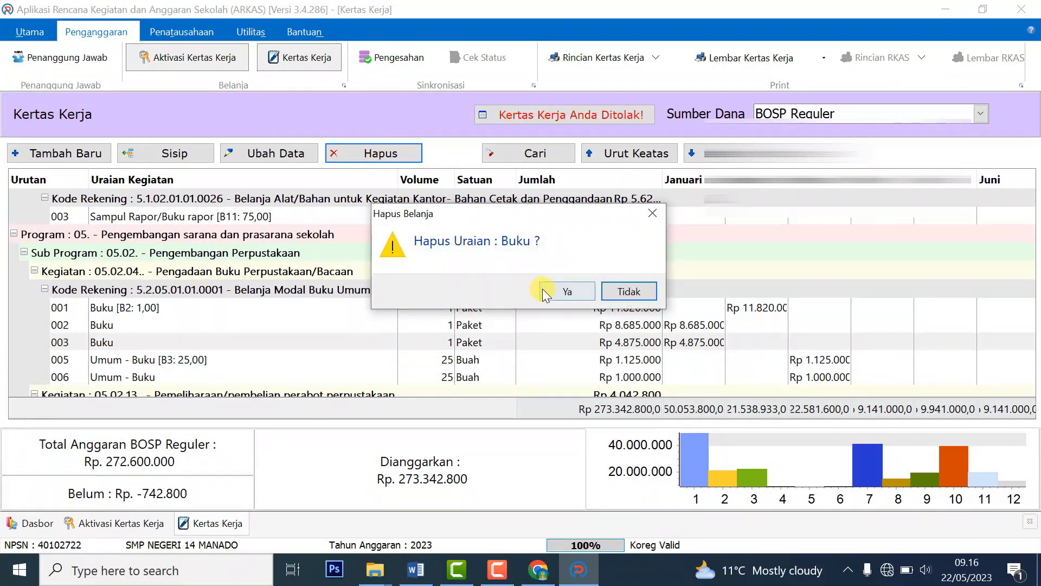
pyautogui.click(543, 290)
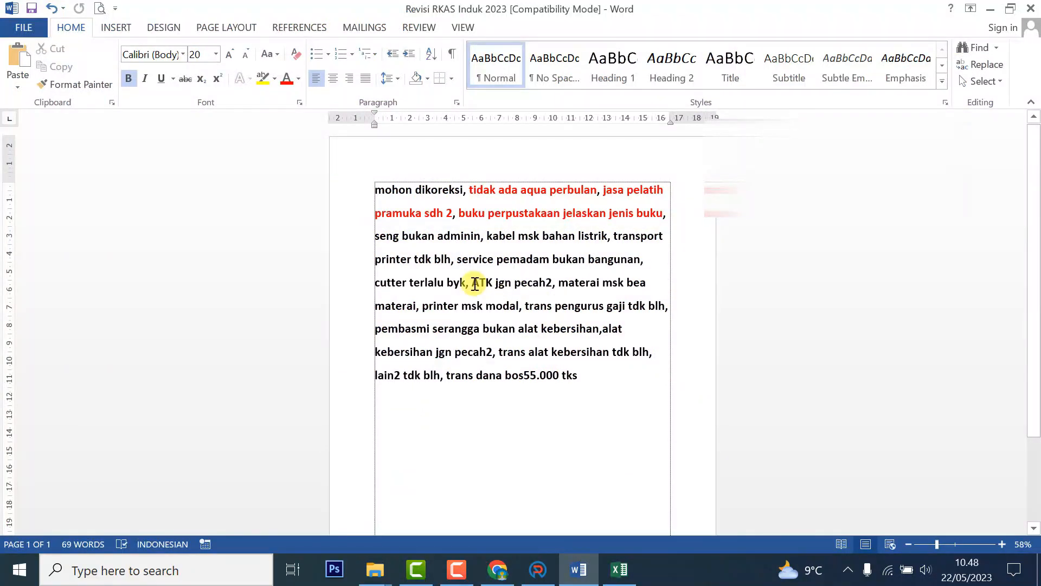
# Colour the 'ATK jgn pecah2' note red and open the SPK ATK.pdf order.
pyautogui.moveTo(474, 283); pyautogui.dragTo(540, 283)
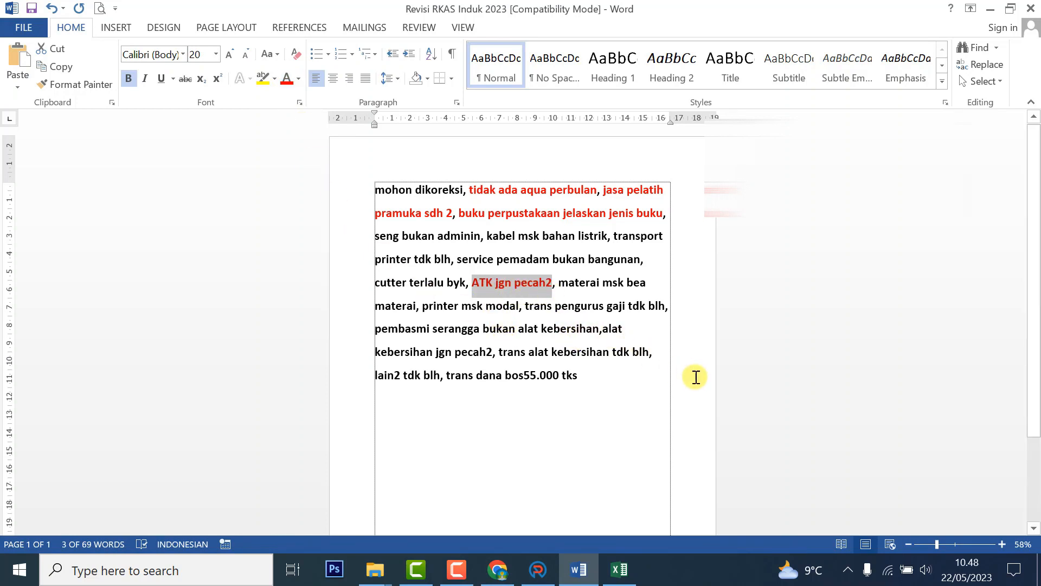
pyautogui.click(498, 568)
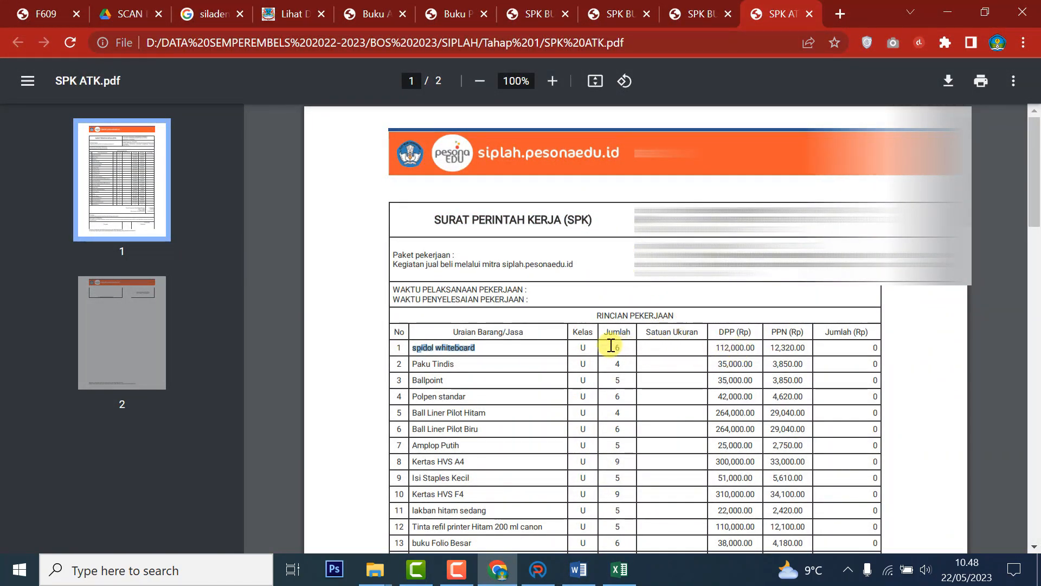
# Check the spidol whiteboard item's quantity 6 and DPP amount, then open ATK Tahap 1 Rinci.
pyautogui.click(493, 346)
pyautogui.moveTo(414, 350); pyautogui.dragTo(480, 349)
pyautogui.doubleClick(617, 347)
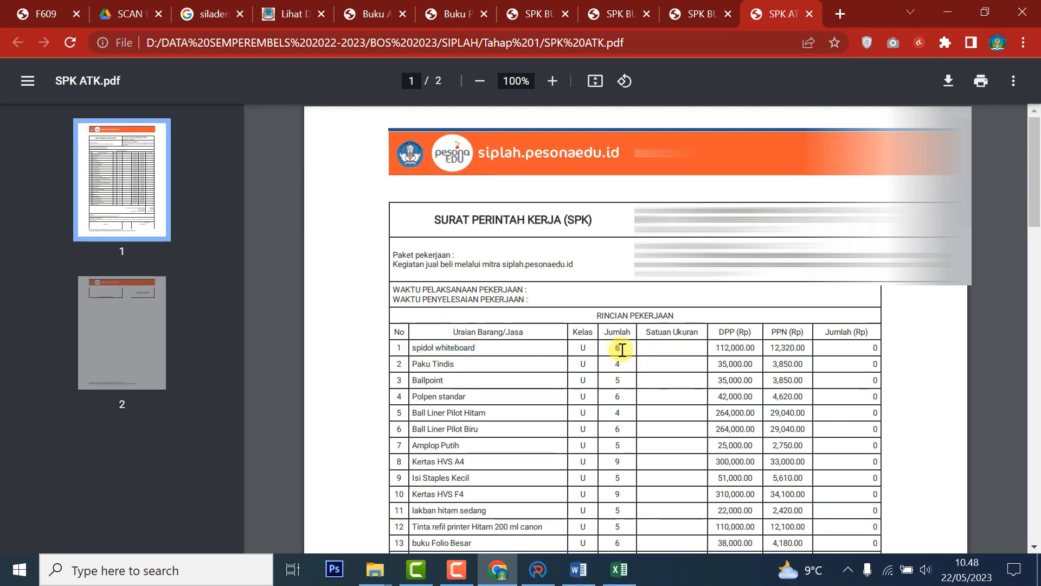
pyautogui.moveTo(716, 347); pyautogui.dragTo(875, 351)
pyautogui.scroll(-10, 877, 352)
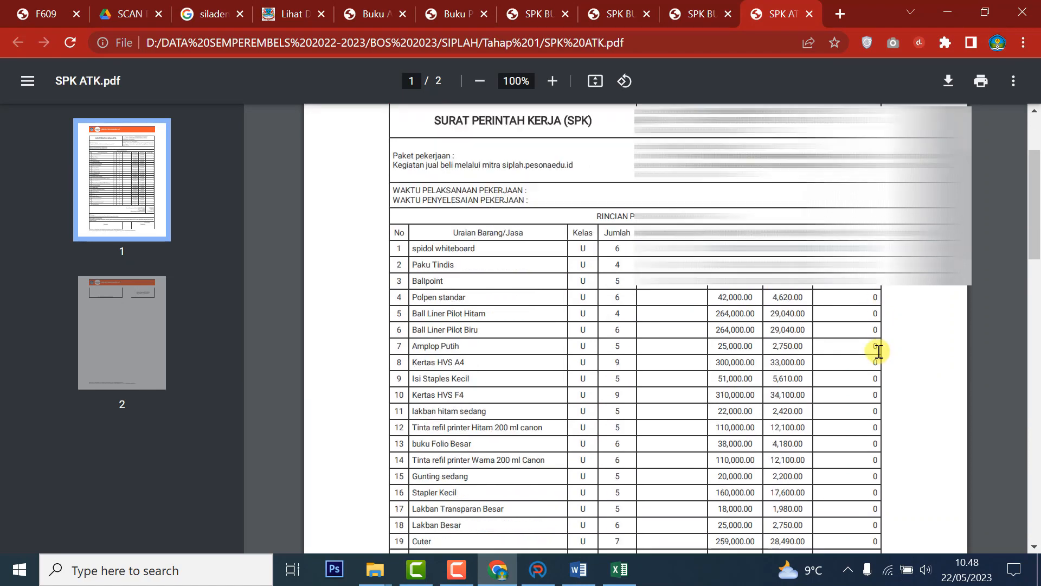
pyautogui.scroll(8, 822, 307)
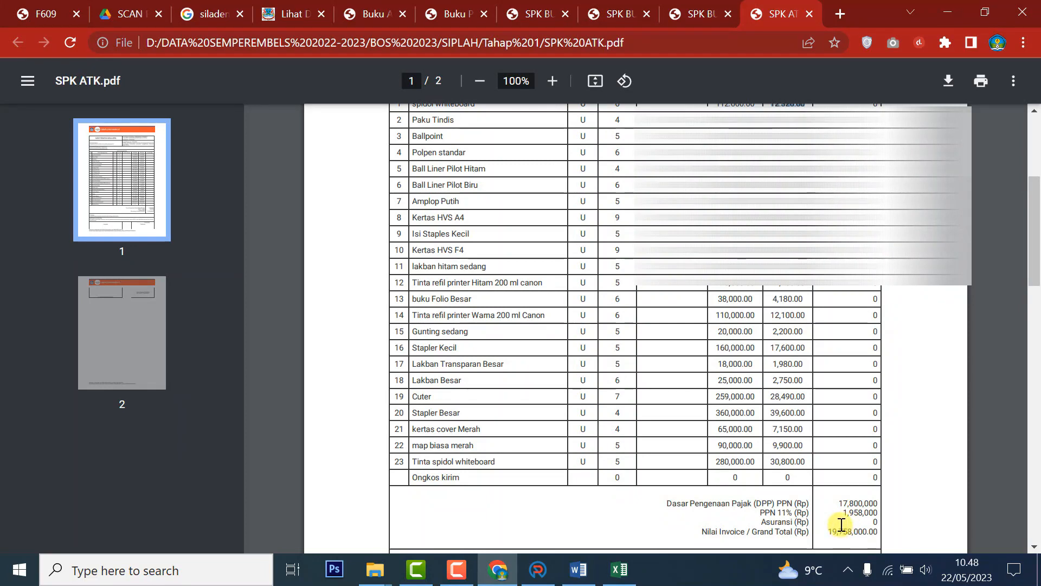
pyautogui.scroll(5, 841, 524)
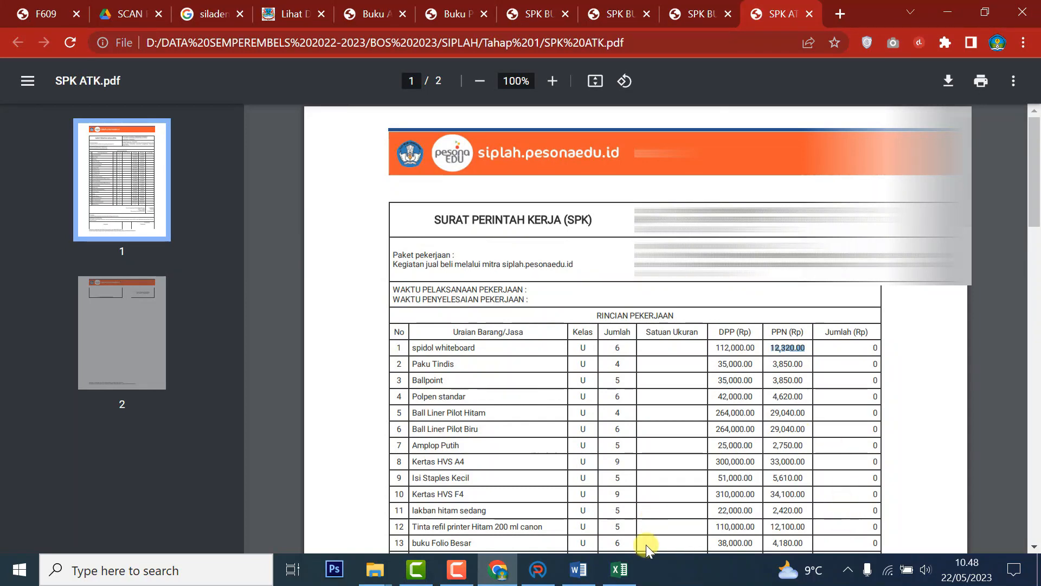
pyautogui.click(627, 569)
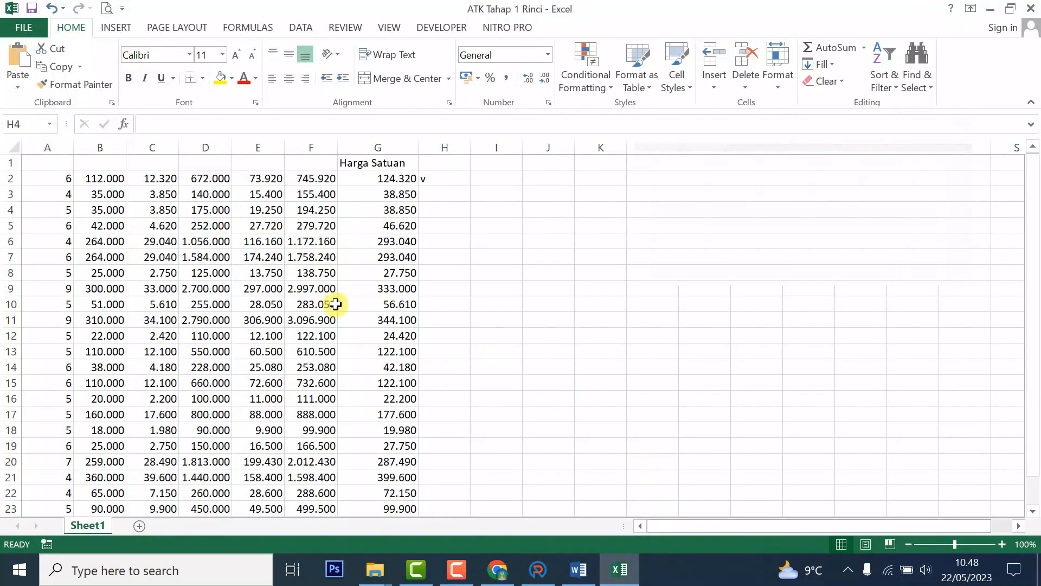
# Add headers Harga Satuan, PPN and Jumlah in B1:D1 and widen column B.
pyautogui.click(398, 180)
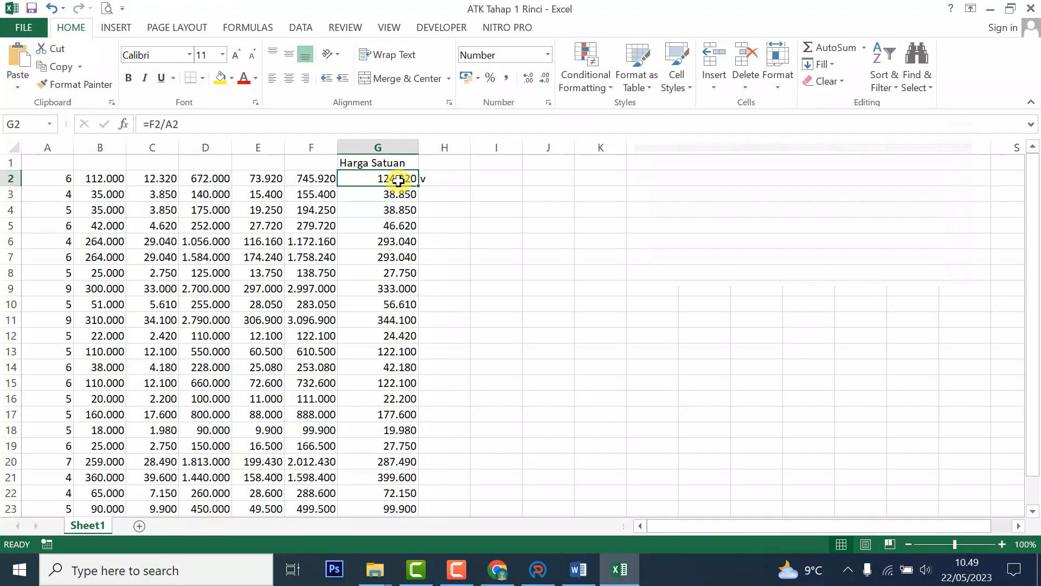
pyautogui.click(105, 158)
pyautogui.write('Harga Satuan')
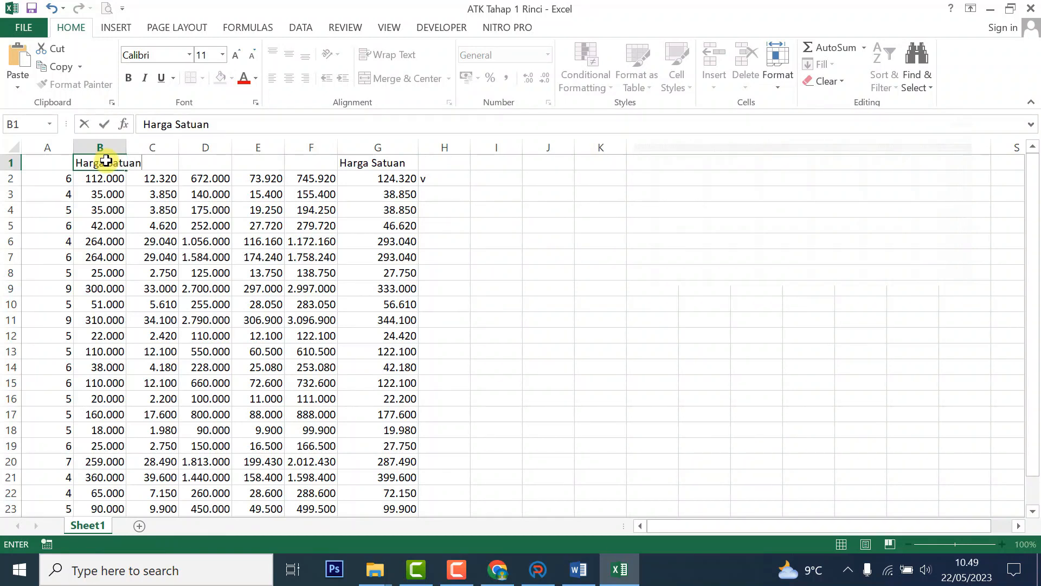
pyautogui.press('Tab')
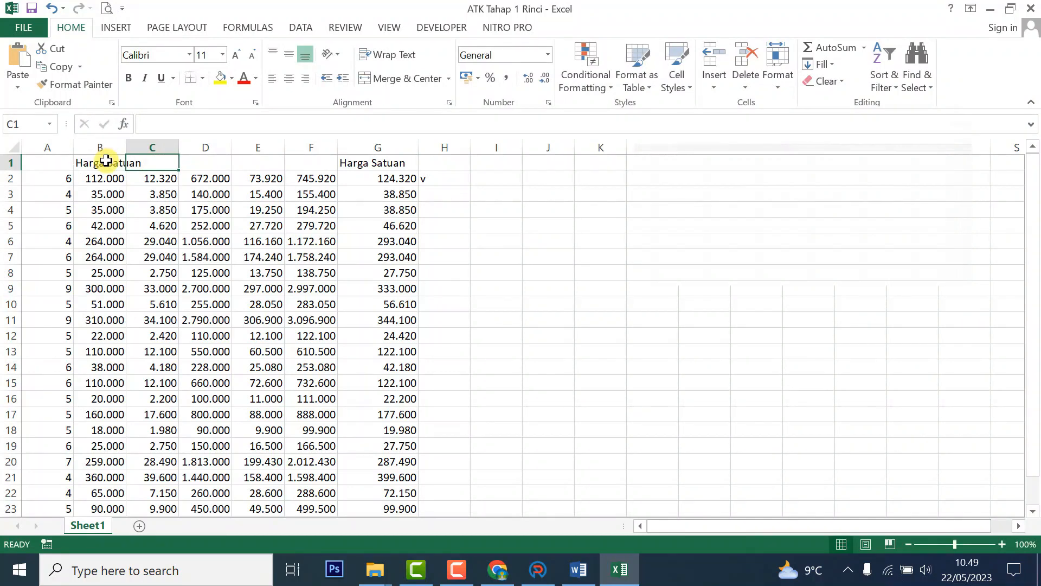
pyautogui.moveTo(126, 145); pyautogui.dragTo(149, 143)
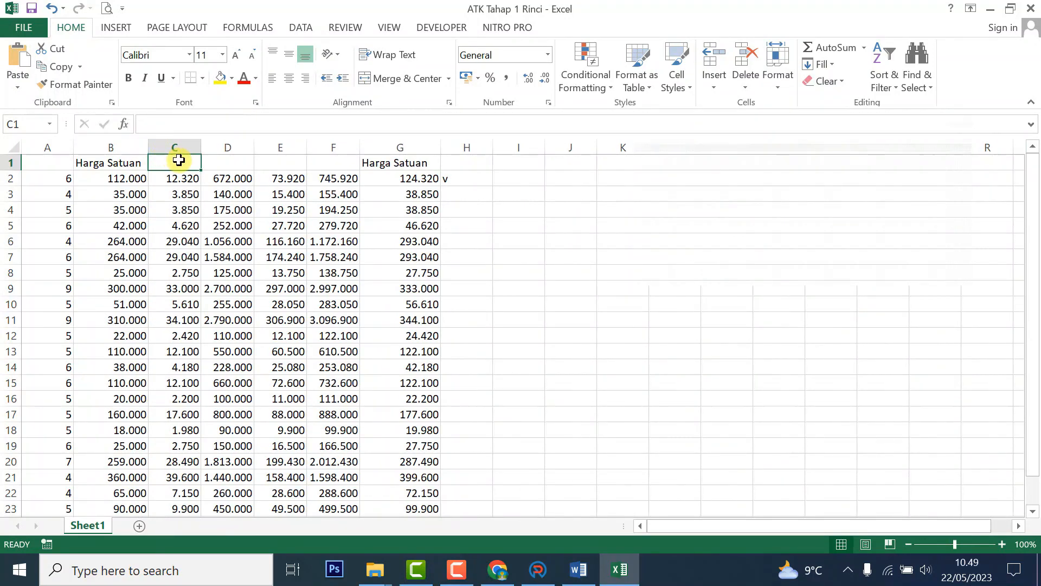
pyautogui.write('PPN')
pyautogui.press('Tab')
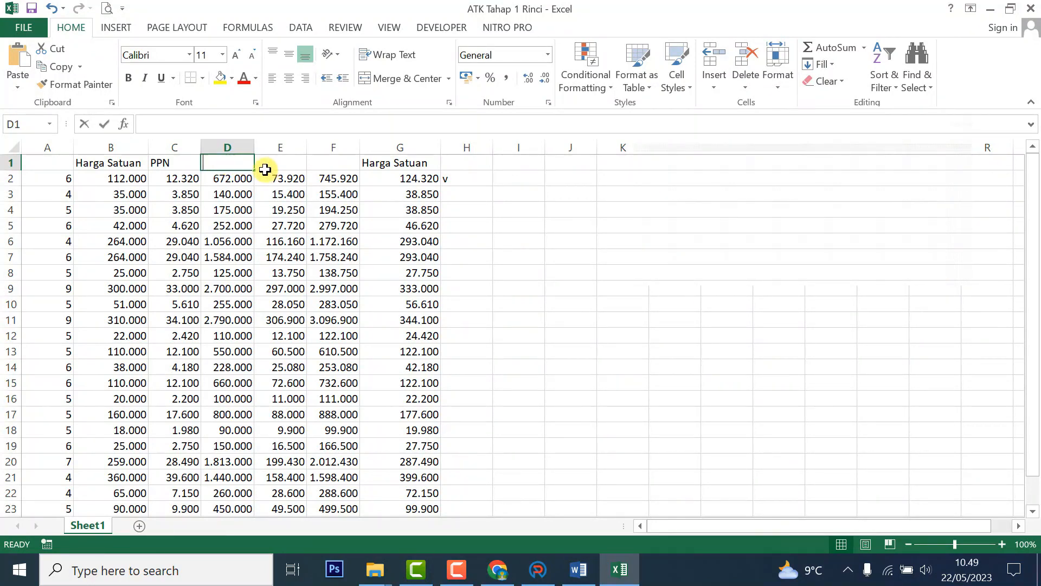
pyautogui.write('Jl')
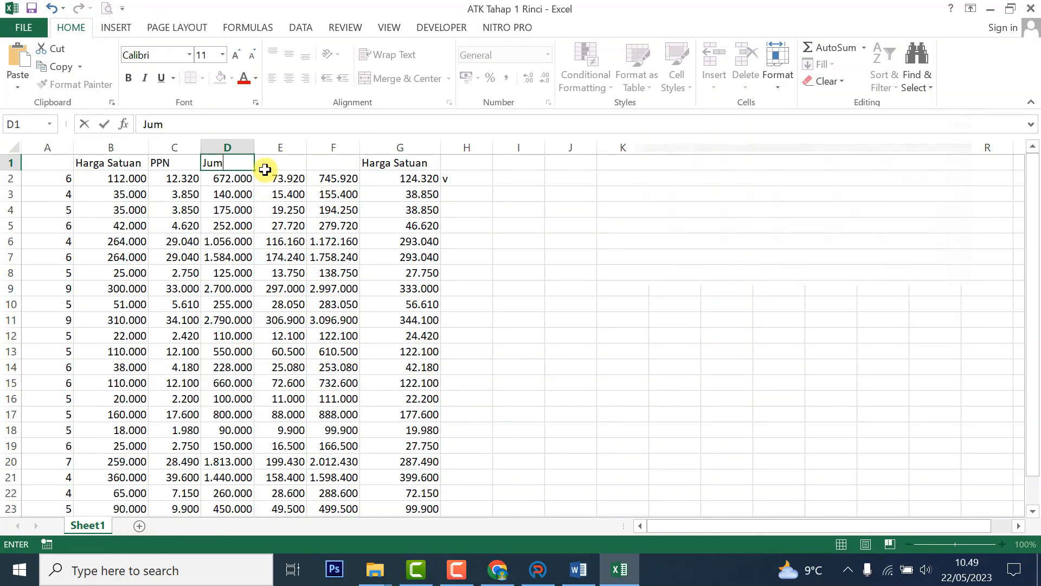
pyautogui.click(265, 170)
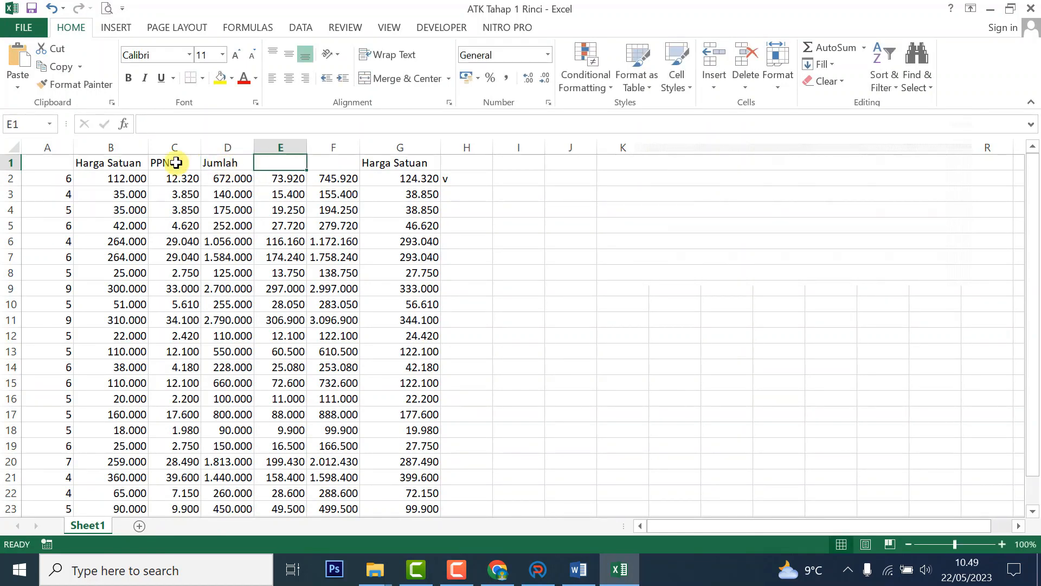
# Add headers Qty in A1, Jlh PPN in E1 and Total in F1.
pyautogui.click(47, 168)
pyautogui.write('Qty')
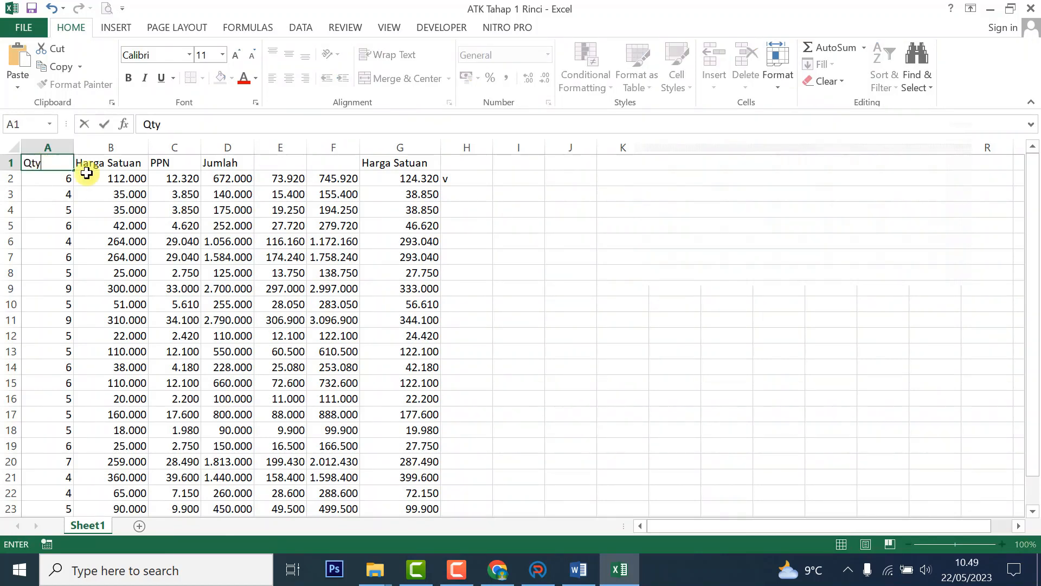
pyautogui.click(179, 209)
pyautogui.click(223, 162)
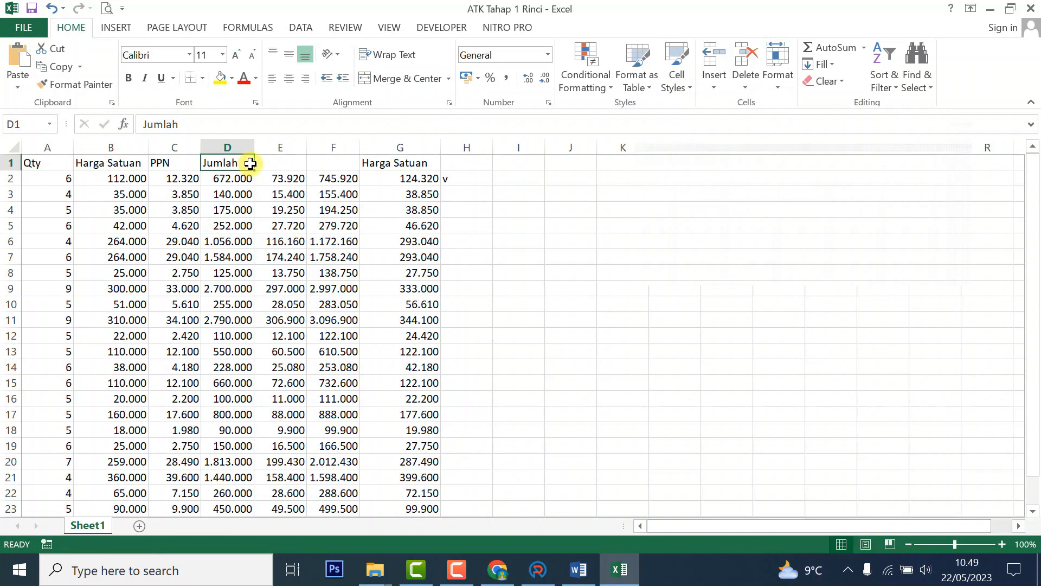
pyautogui.click(282, 165)
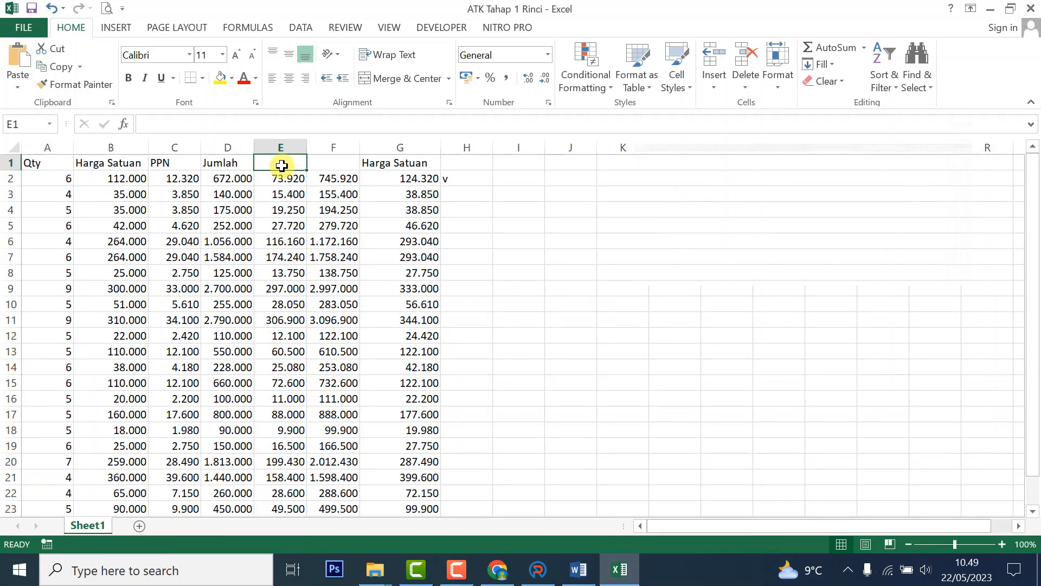
pyautogui.write('Jlh Q')
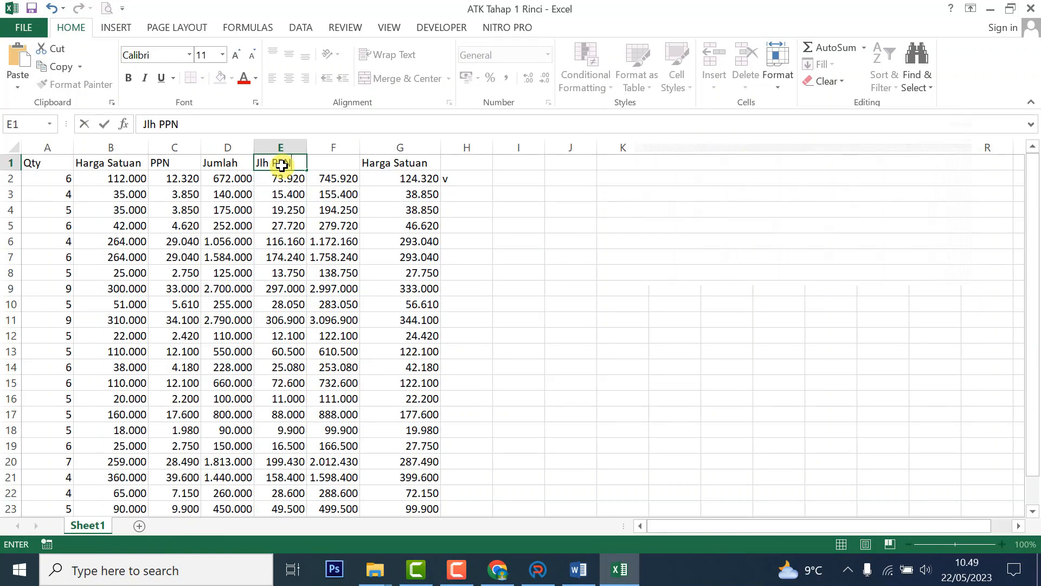
pyautogui.click(318, 222)
pyautogui.click(327, 166)
pyautogui.write('Total')
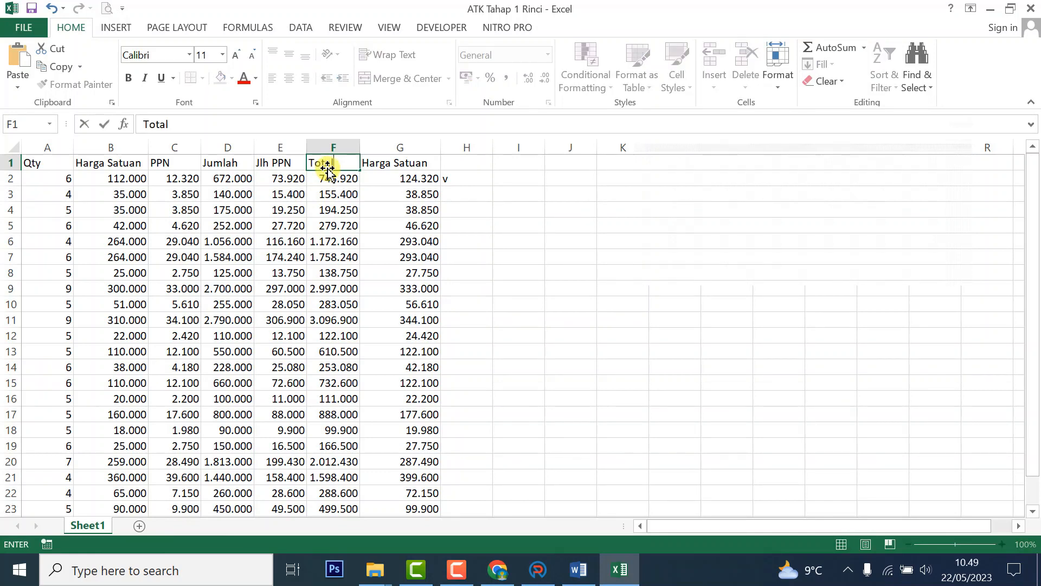
pyautogui.click(332, 177)
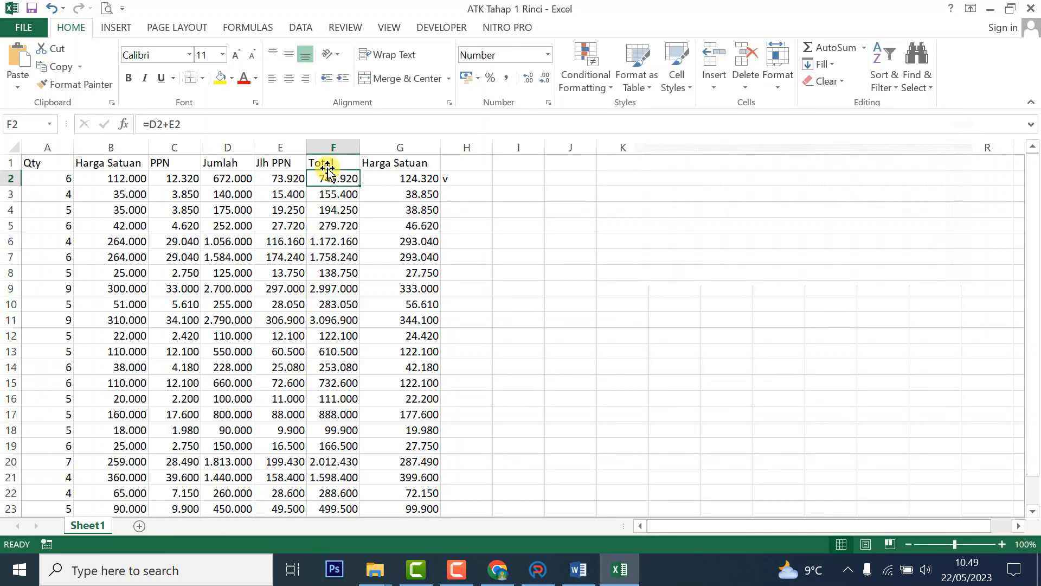
# Centre the contents of column H, then return to the ARKAS Kertas Kerja.
pyautogui.click(402, 180)
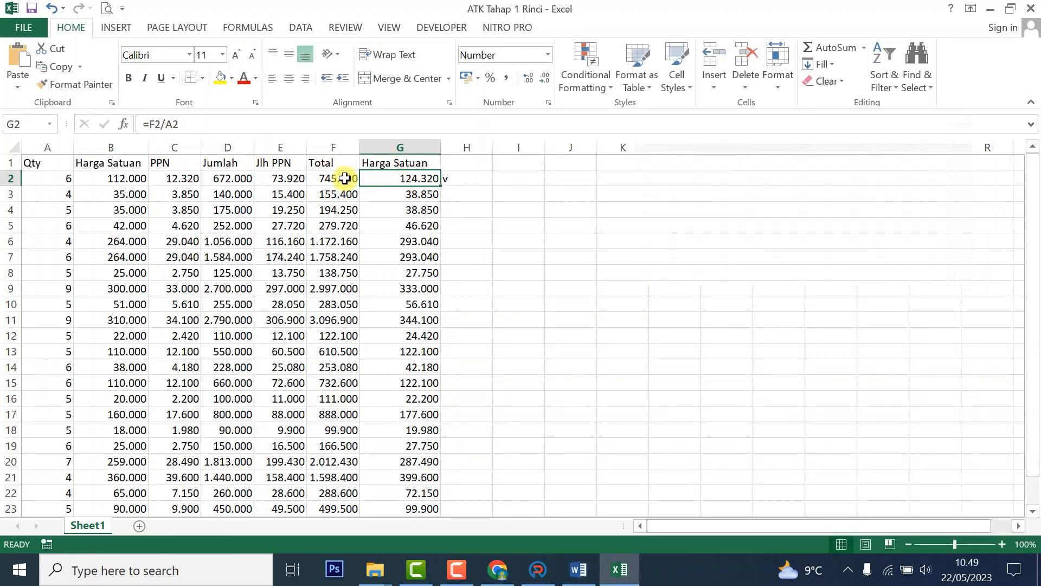
pyautogui.click(59, 179)
pyautogui.click(467, 147)
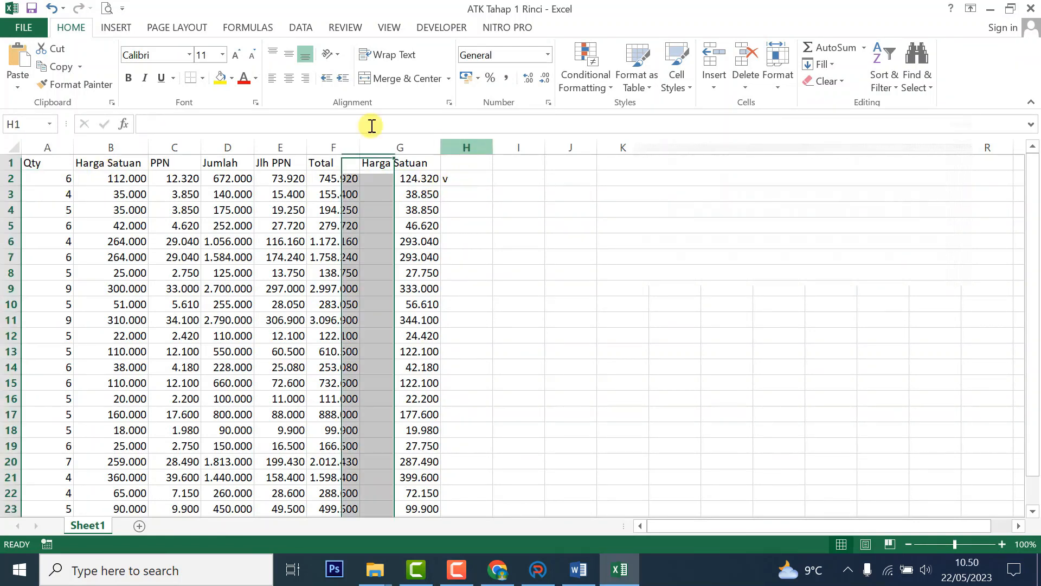
pyautogui.click(289, 78)
pyautogui.click(458, 177)
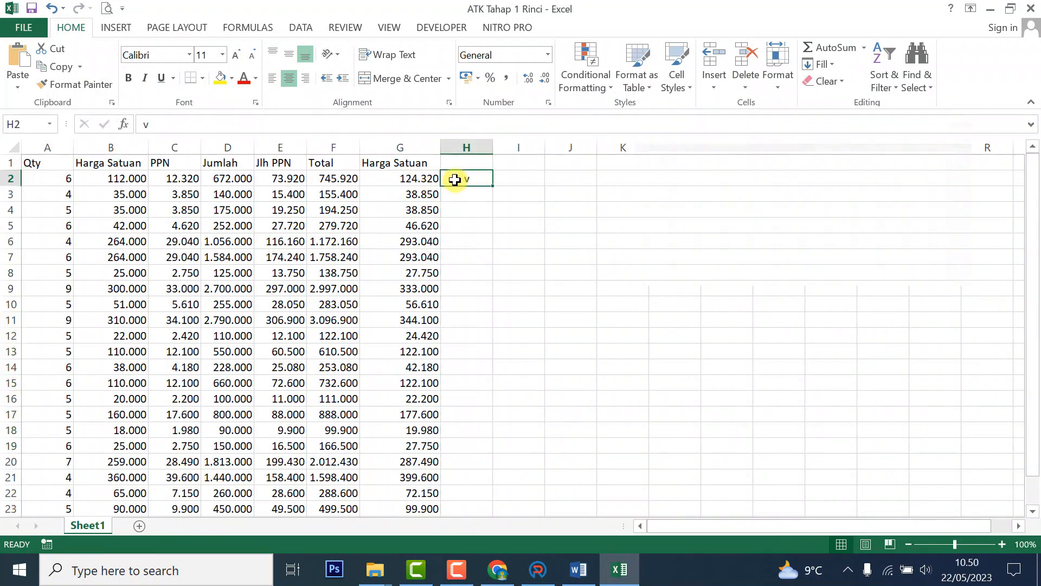
pyautogui.click(409, 178)
pyautogui.click(537, 570)
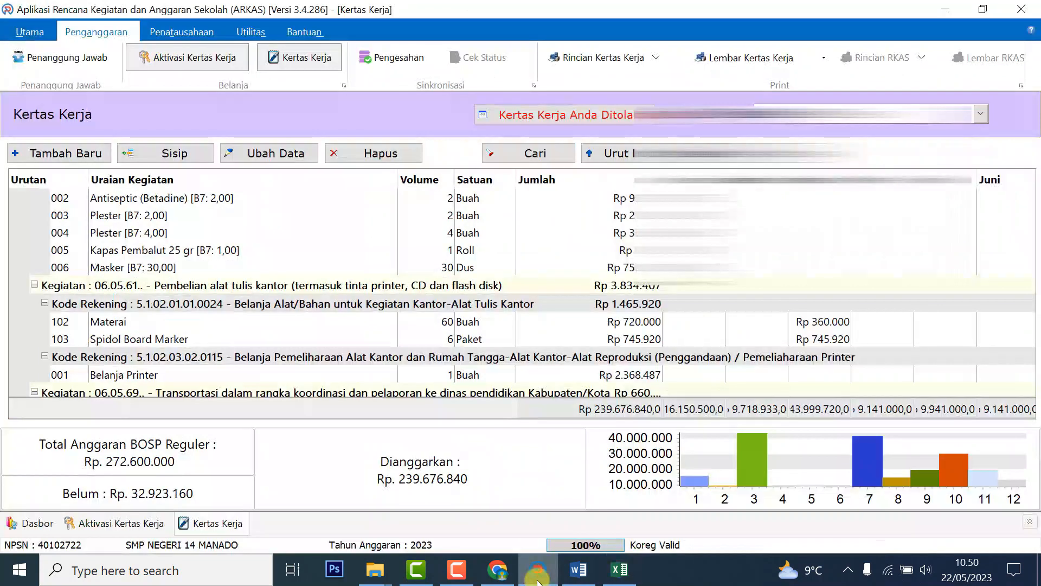
pyautogui.click(127, 340)
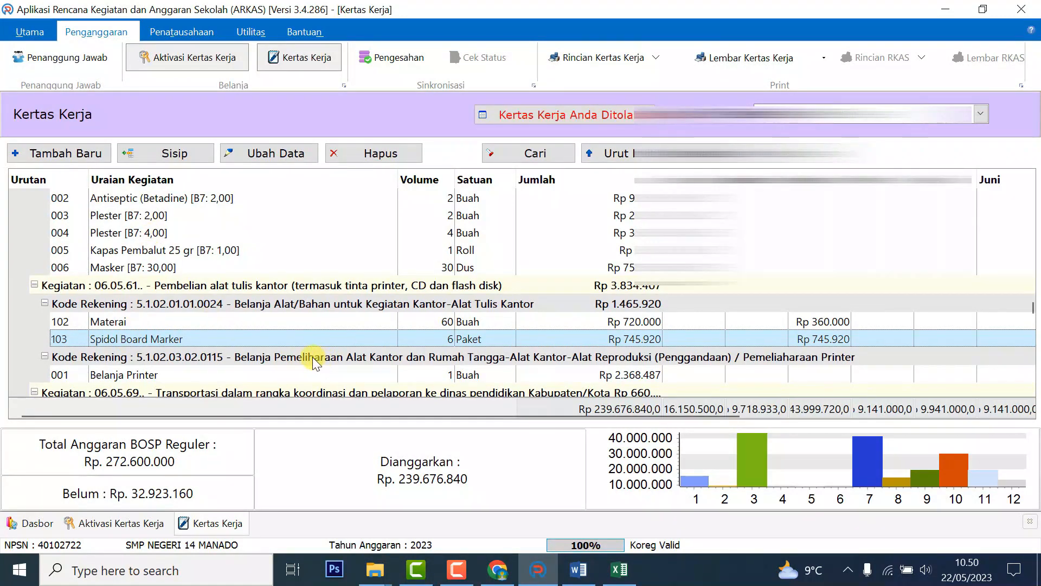
pyautogui.doubleClick(142, 342)
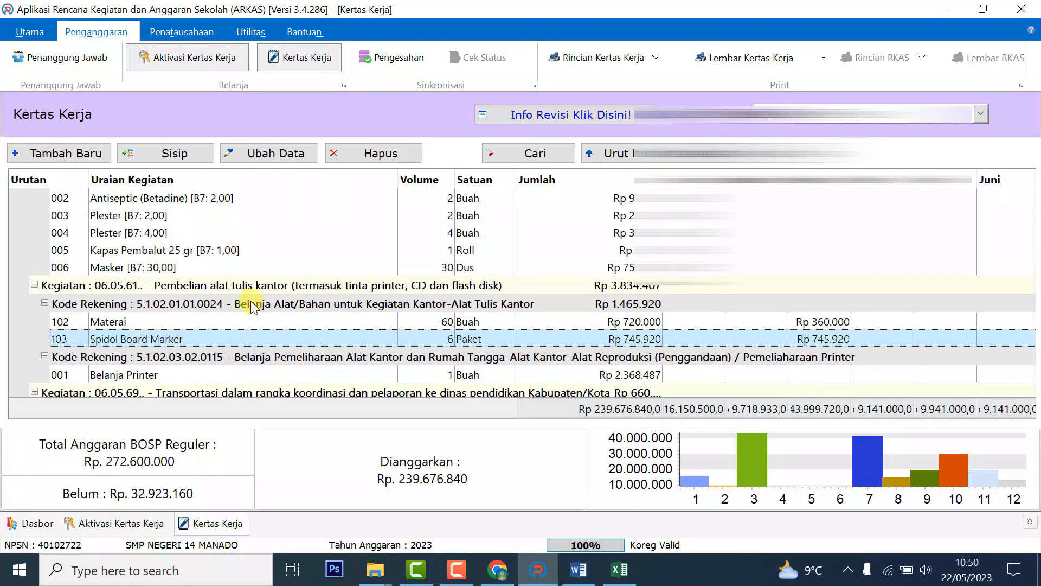
pyautogui.moveTo(365, 183); pyautogui.dragTo(397, 183)
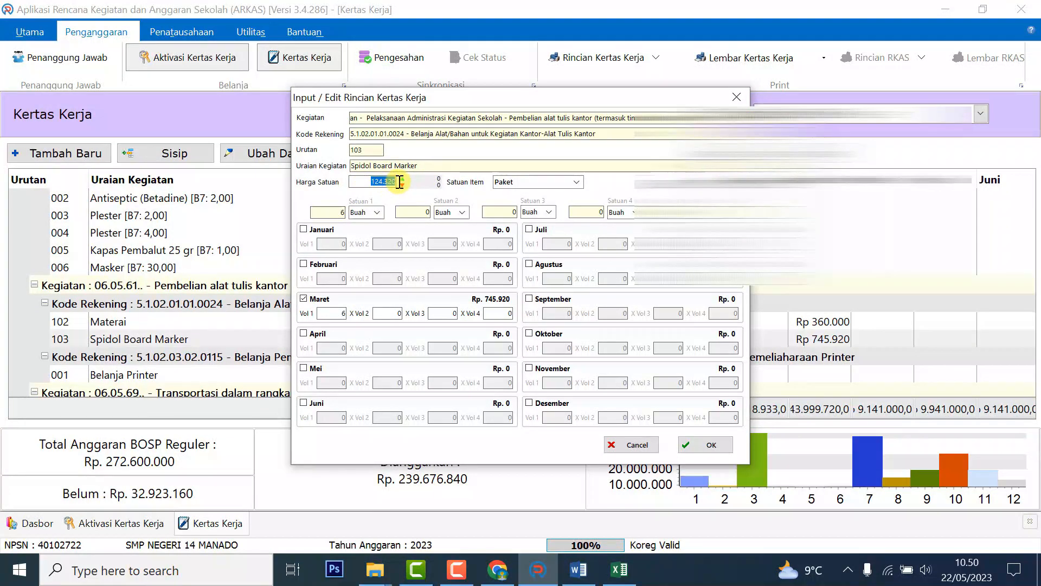
pyautogui.click(615, 578)
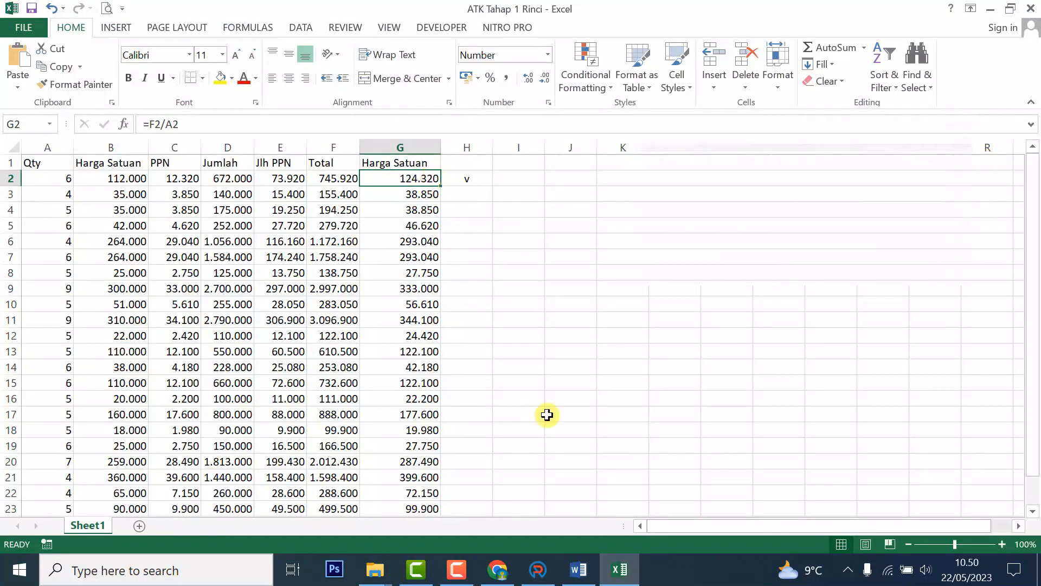
pyautogui.moveTo(532, 569); pyautogui.dragTo(571, 573)
pyautogui.click(571, 572)
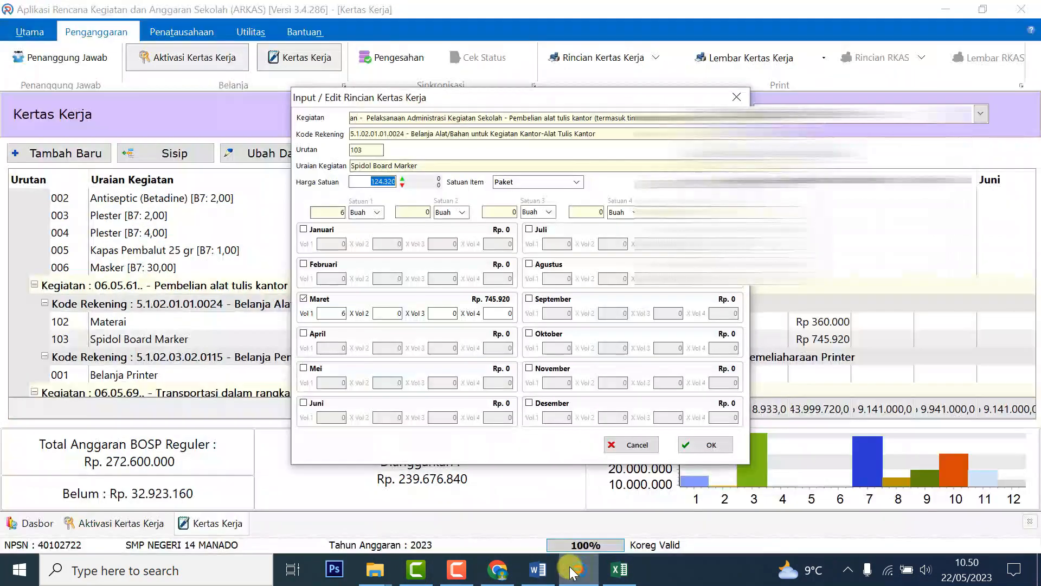
pyautogui.click(512, 182)
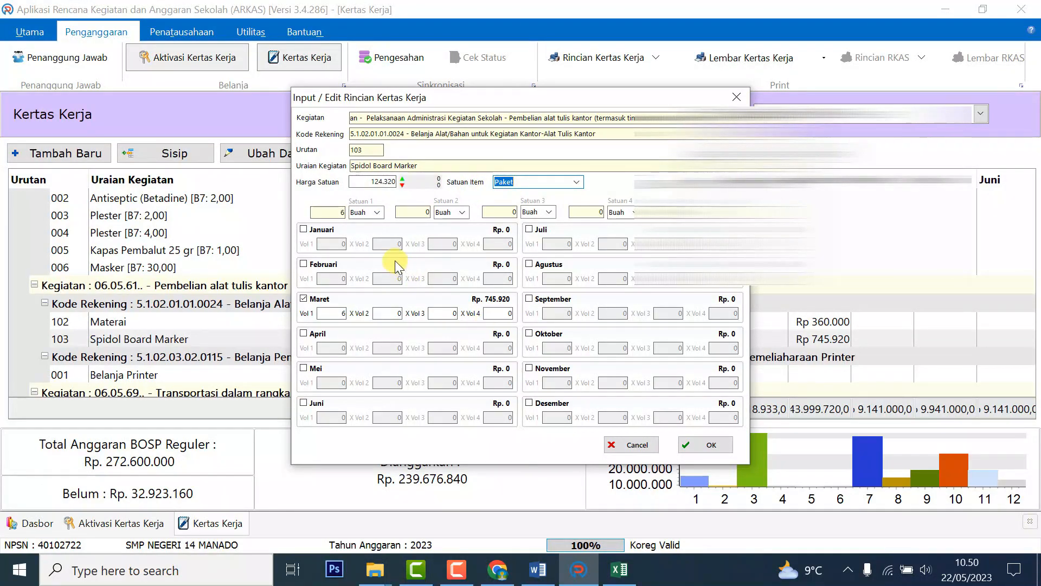
pyautogui.click(339, 212)
pyautogui.click(618, 569)
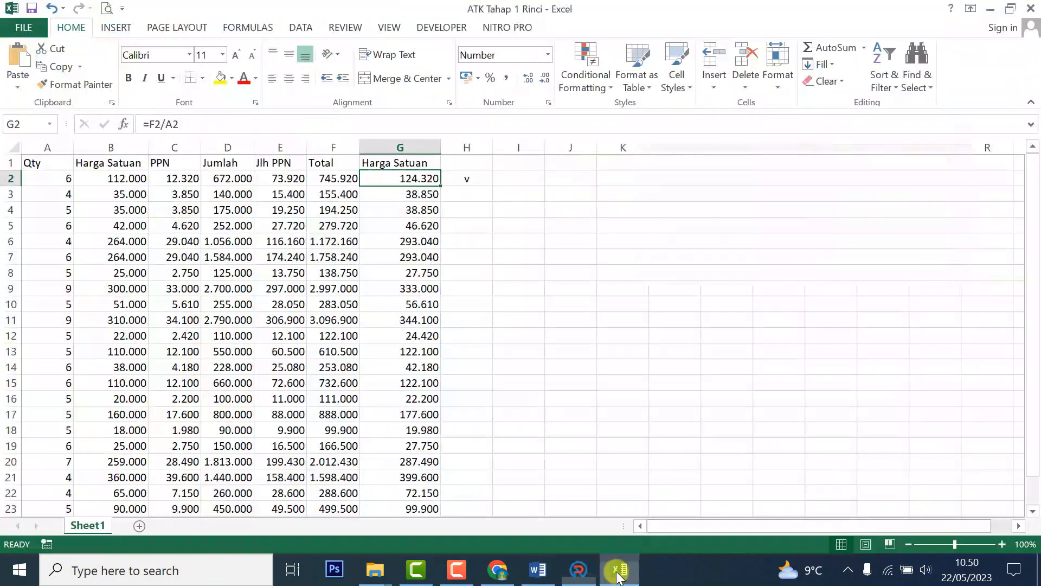
pyautogui.click(64, 175)
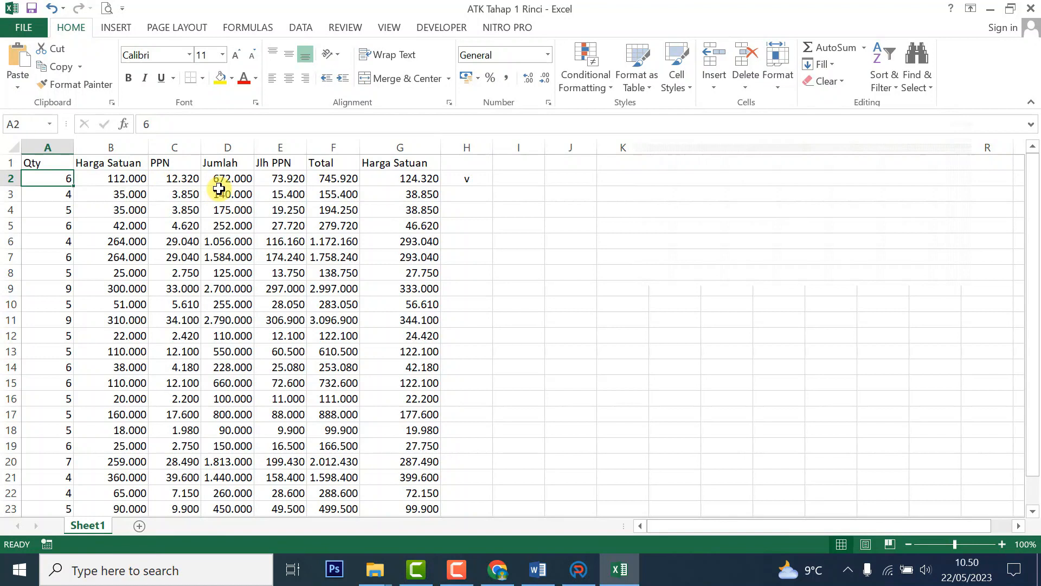
pyautogui.click(428, 179)
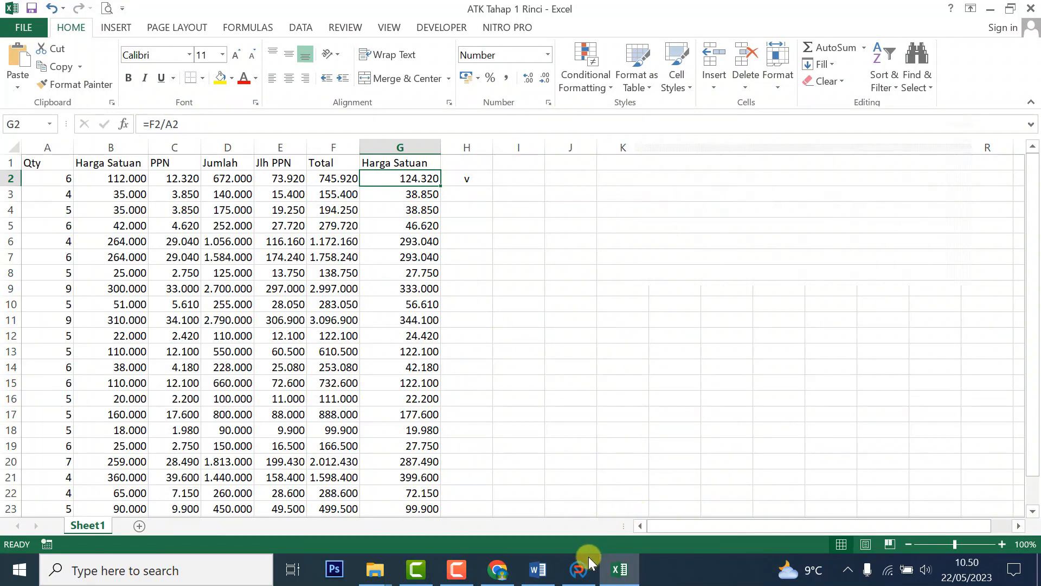
pyautogui.click(578, 570)
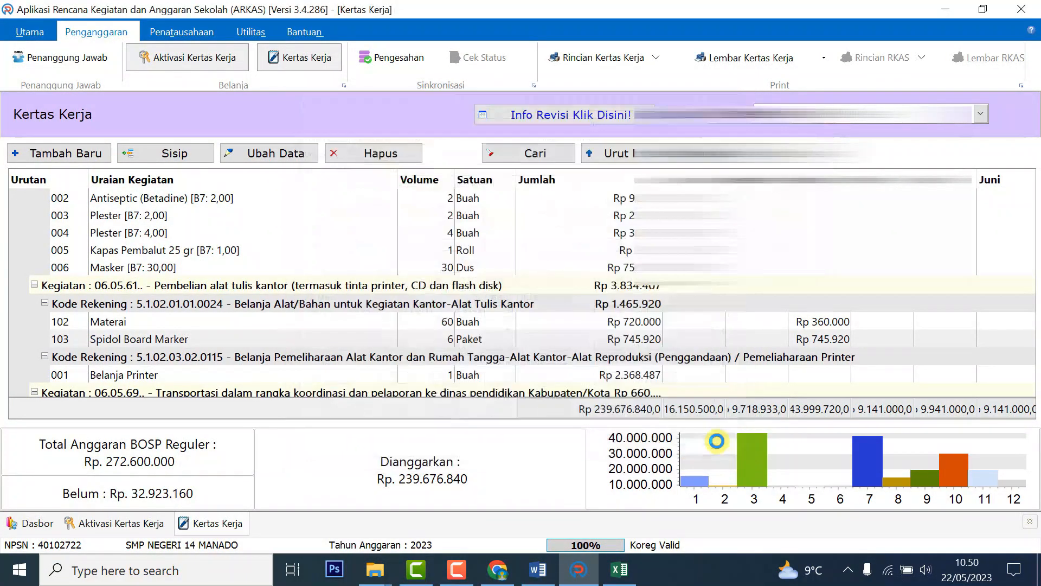
pyautogui.click(708, 445)
pyautogui.click(126, 340)
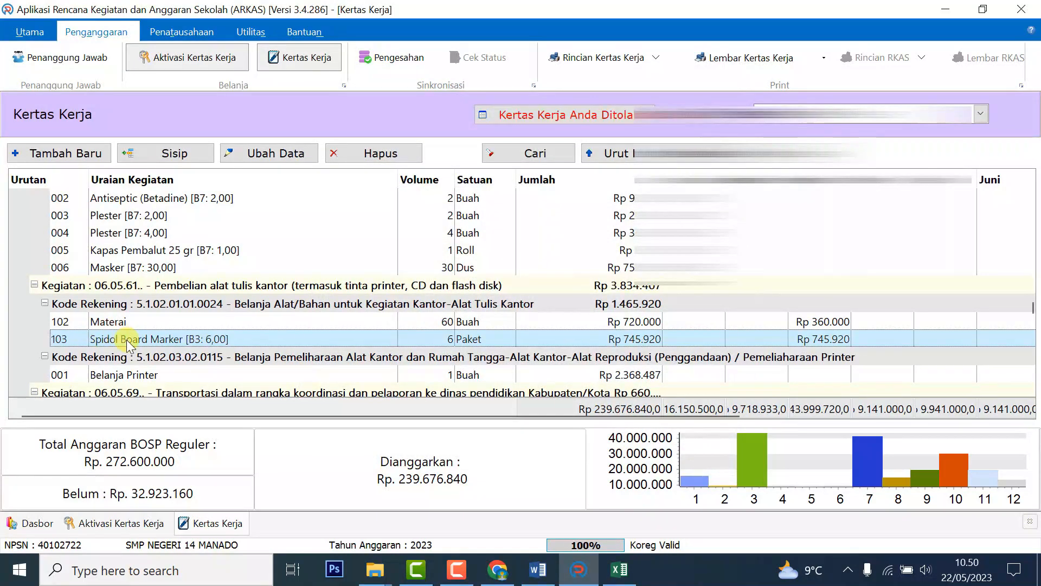
# Insert a new item after row 103 and choose Pines as its description, checking the SPK ATK order.
pyautogui.click(160, 154)
pyautogui.click(617, 571)
pyautogui.click(605, 573)
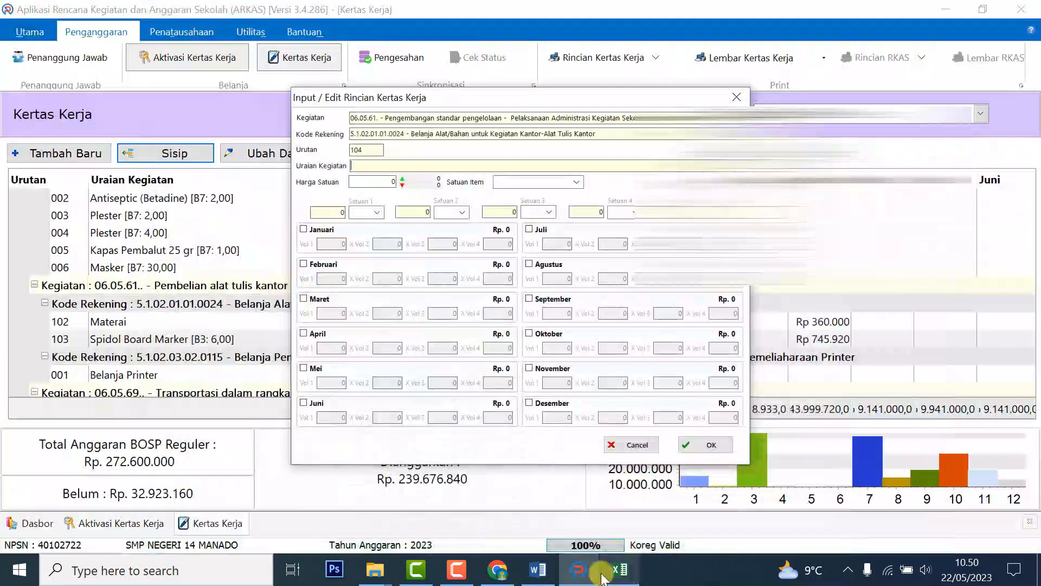
pyautogui.moveTo(513, 573); pyautogui.dragTo(546, 575)
pyautogui.click(546, 576)
pyautogui.moveTo(406, 364); pyautogui.dragTo(456, 363)
pyautogui.click(579, 569)
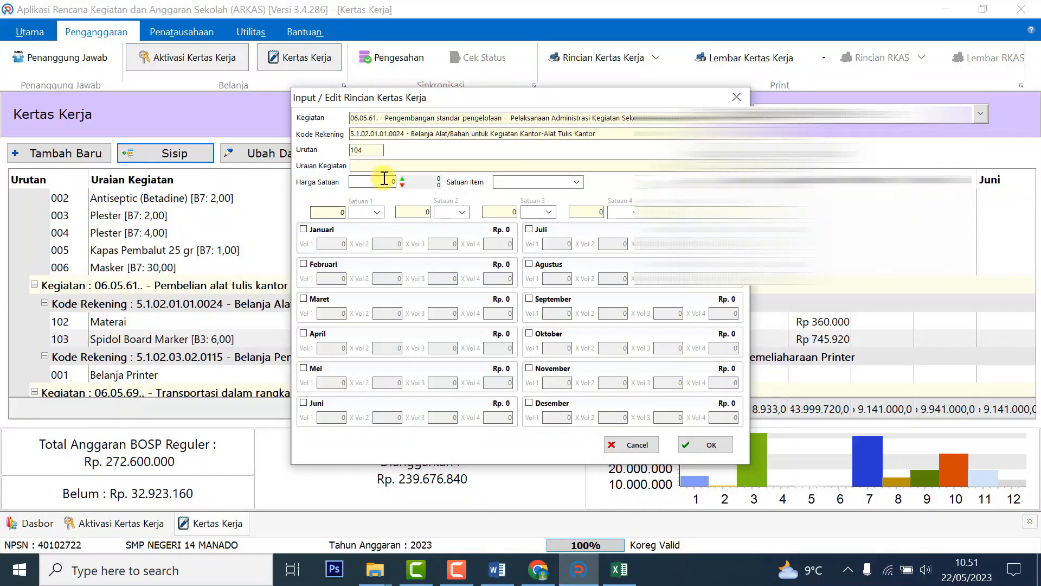
pyautogui.click(384, 168)
pyautogui.write('ines')
pyautogui.press('Escape')
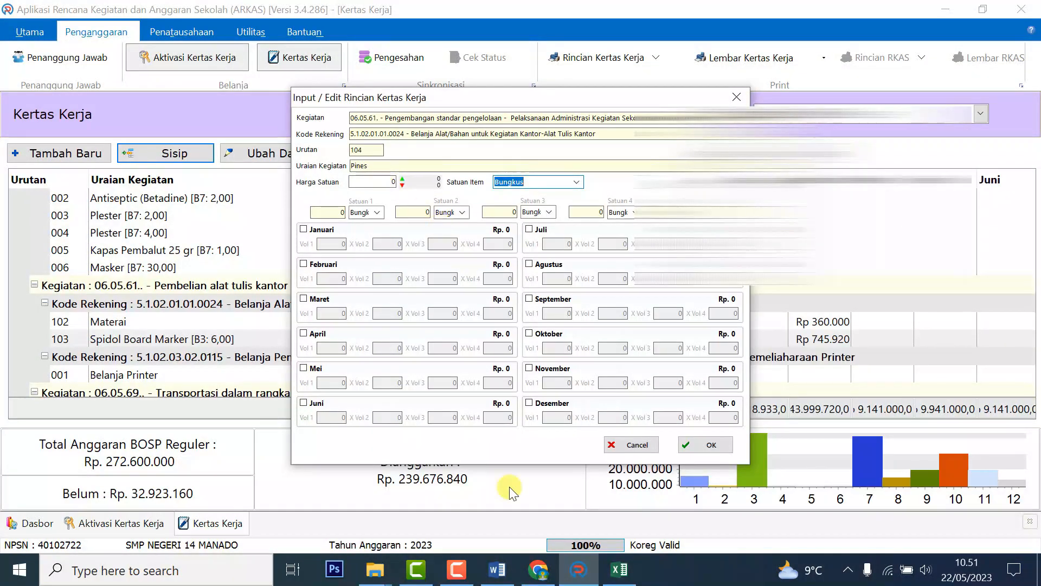
# Copy the 38.850 unit price from the ATK Tahap 1 Rinci workbook into Harga Satuan.
pyautogui.click(538, 569)
pyautogui.moveTo(720, 365); pyautogui.dragTo(865, 358)
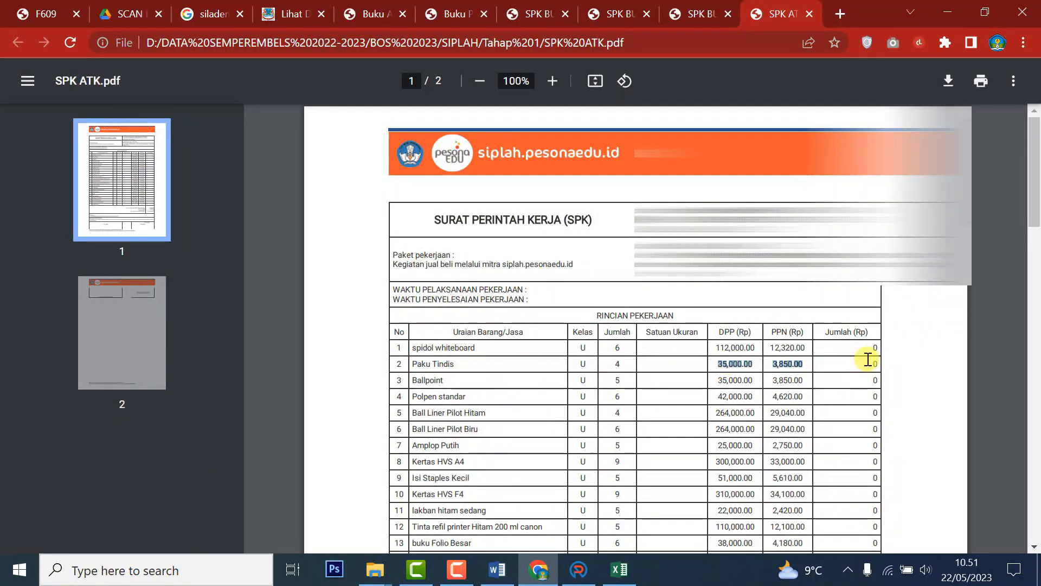
pyautogui.click(619, 569)
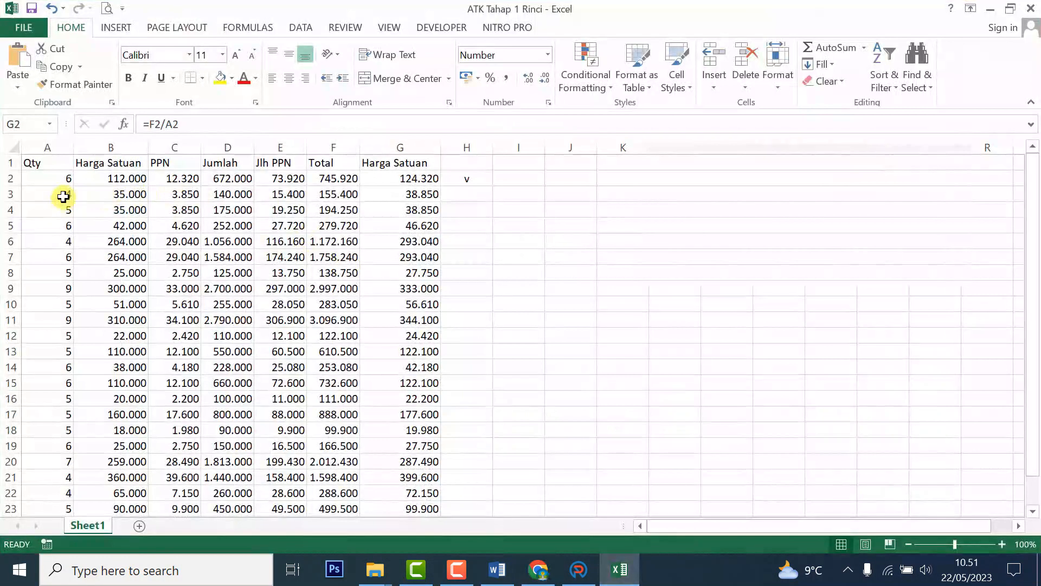
pyautogui.click(464, 195)
pyautogui.write('v')
pyautogui.press('Return')
pyautogui.click(408, 195)
pyautogui.hotkey('ctrl', 'c')
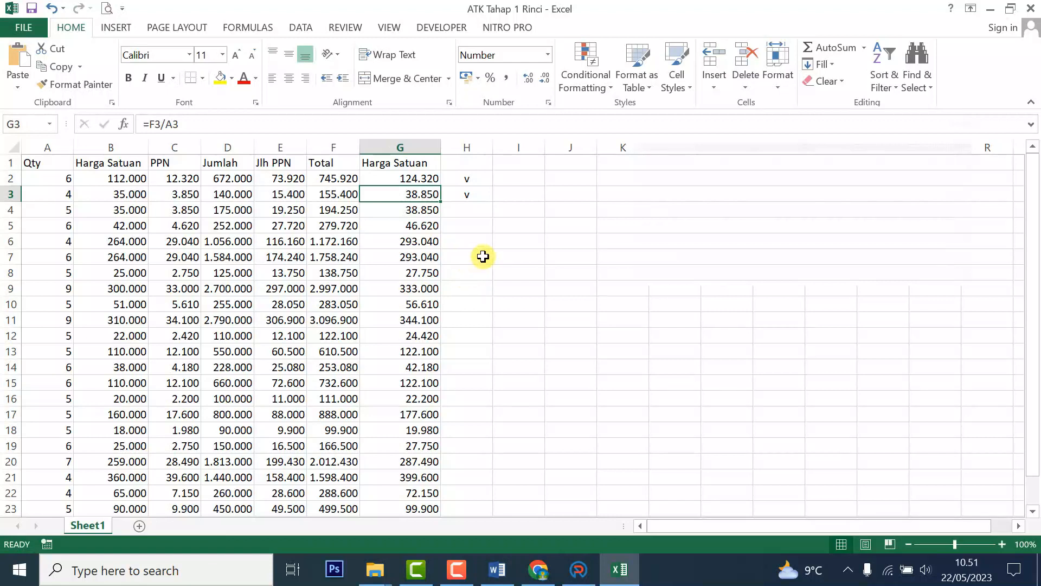
pyautogui.click(538, 570)
pyautogui.click(579, 569)
pyautogui.click(386, 182)
pyautogui.hotkey('ctrl', 'v')
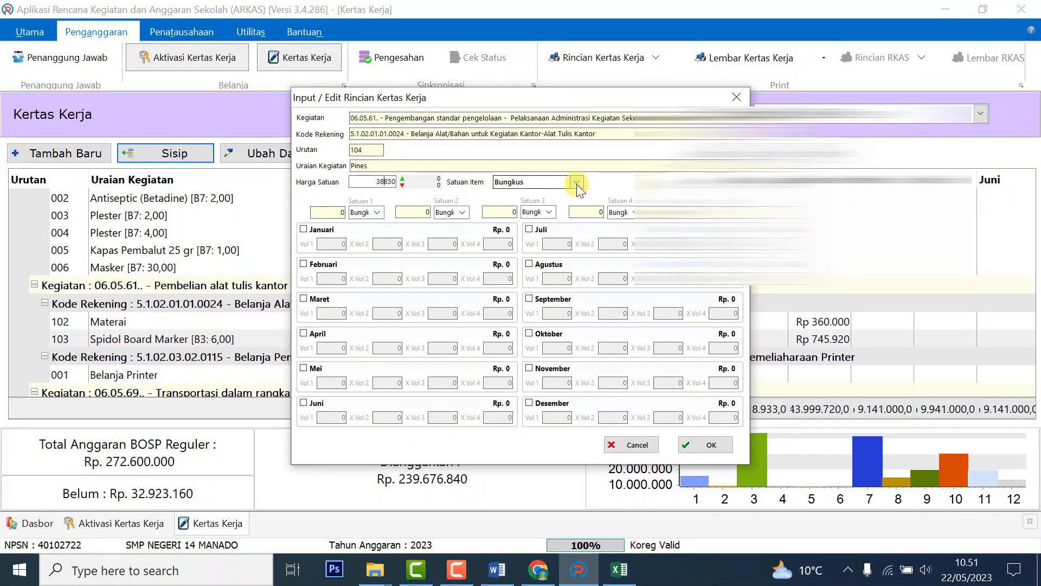
# Schedule Pines in March with volume 4, check the 155.400 total, then select the 'materai msk bea materai' note.
pyautogui.click(303, 299)
pyautogui.click(538, 570)
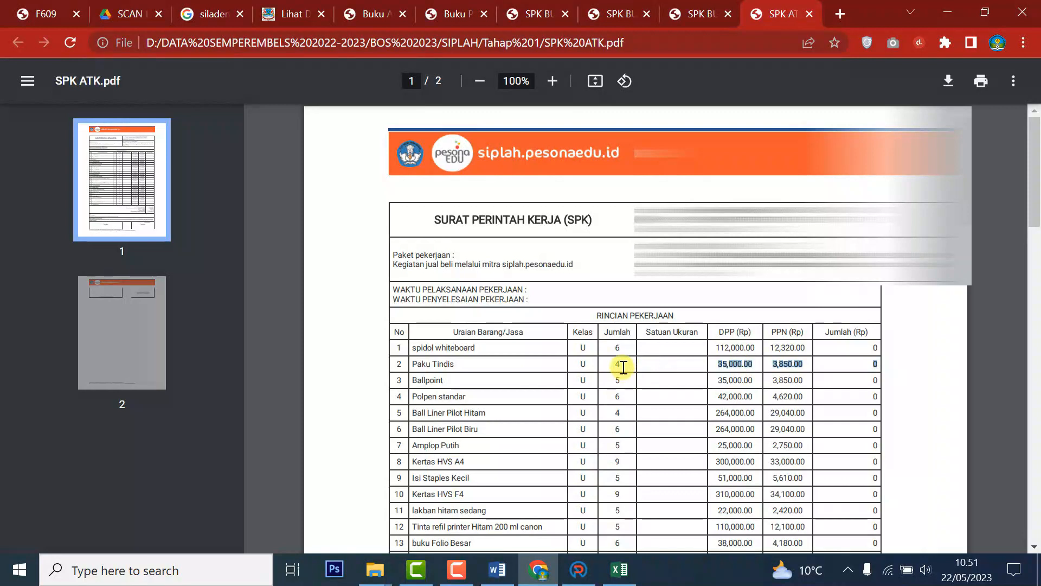
pyautogui.click(578, 570)
pyautogui.click(340, 312)
pyautogui.write('4')
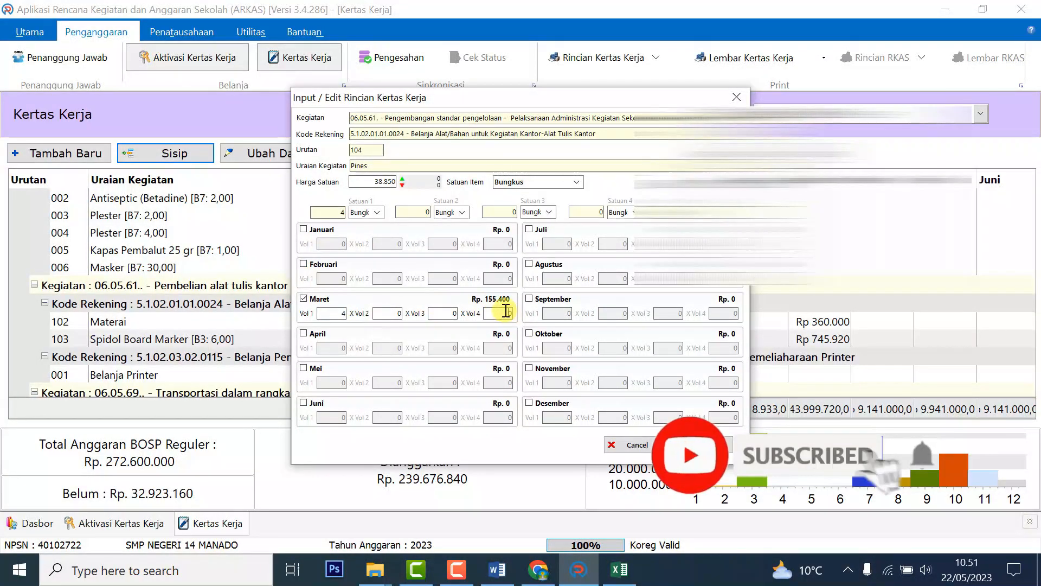
pyautogui.click(620, 569)
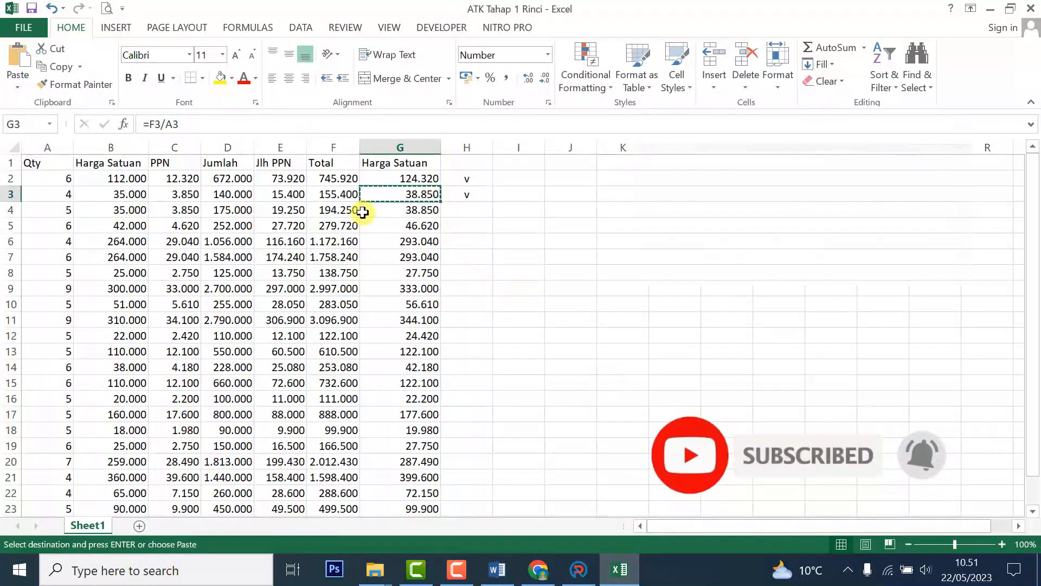
pyautogui.click(347, 195)
pyautogui.click(579, 569)
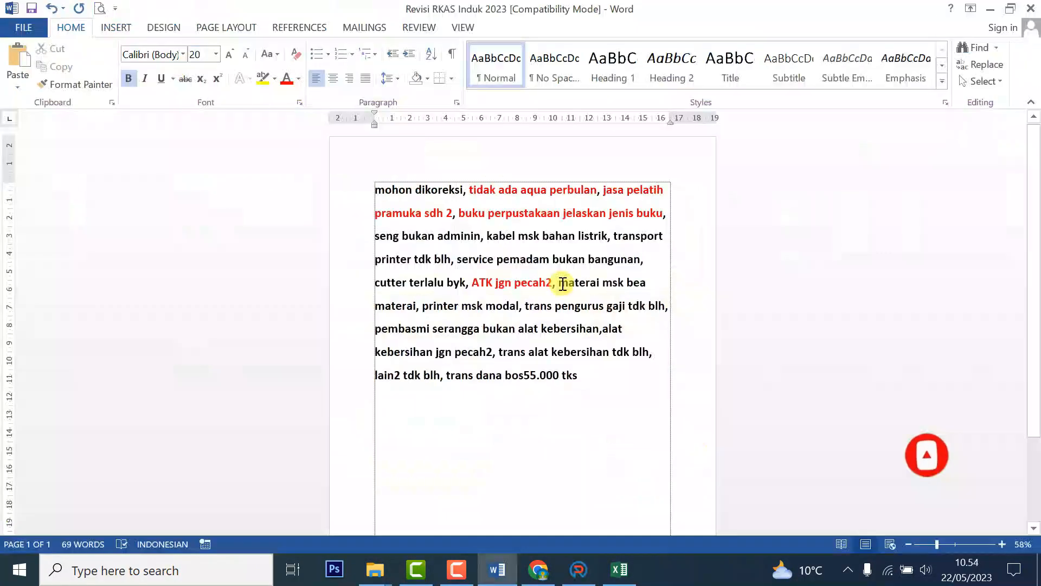
pyautogui.moveTo(558, 282); pyautogui.dragTo(416, 305)
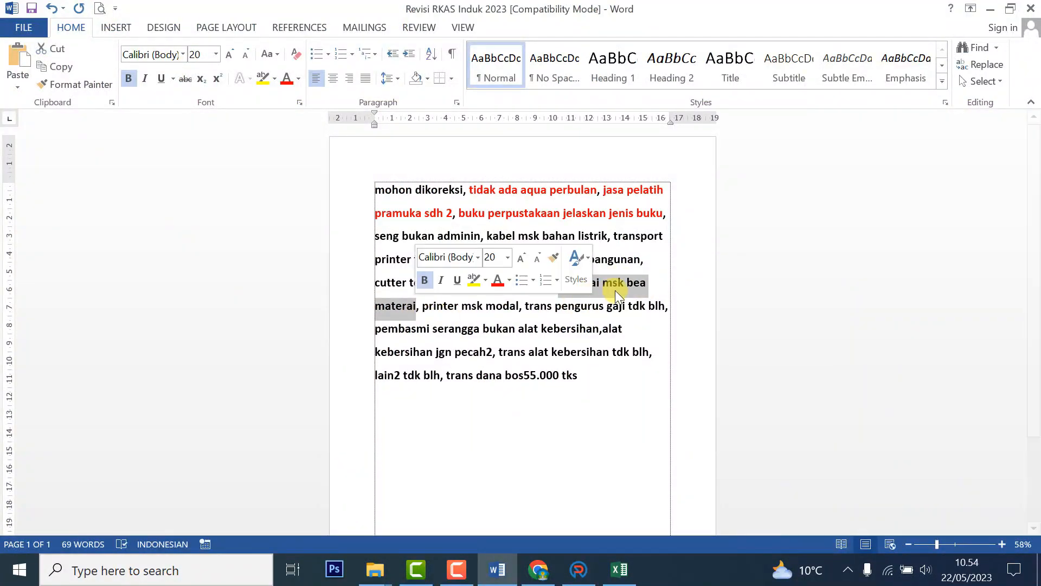
# Mark the 'materai msk bea materai' note red and open the Materai item (row 102) for editing.
pyautogui.click(286, 78)
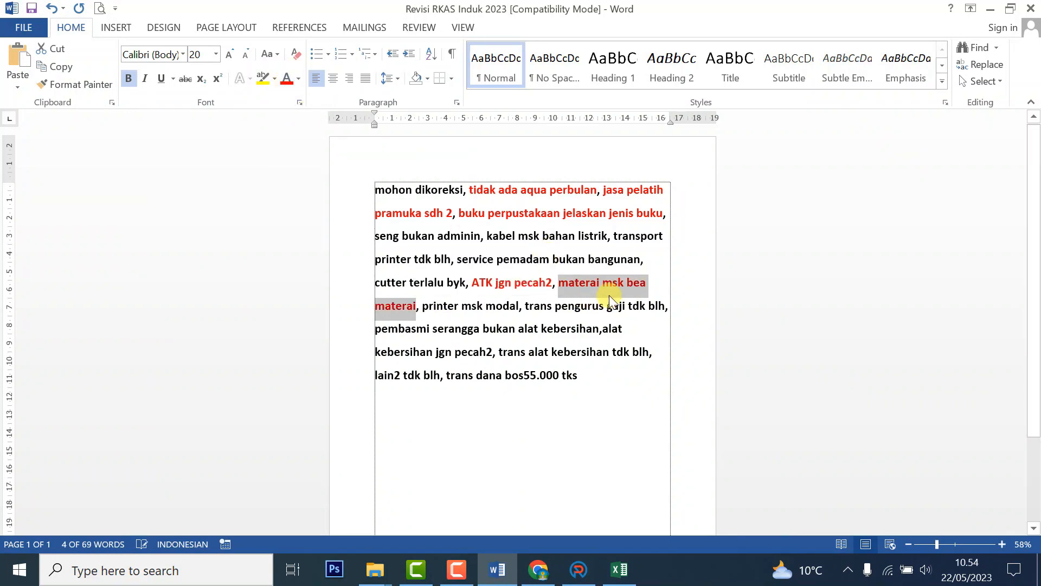
pyautogui.click(578, 569)
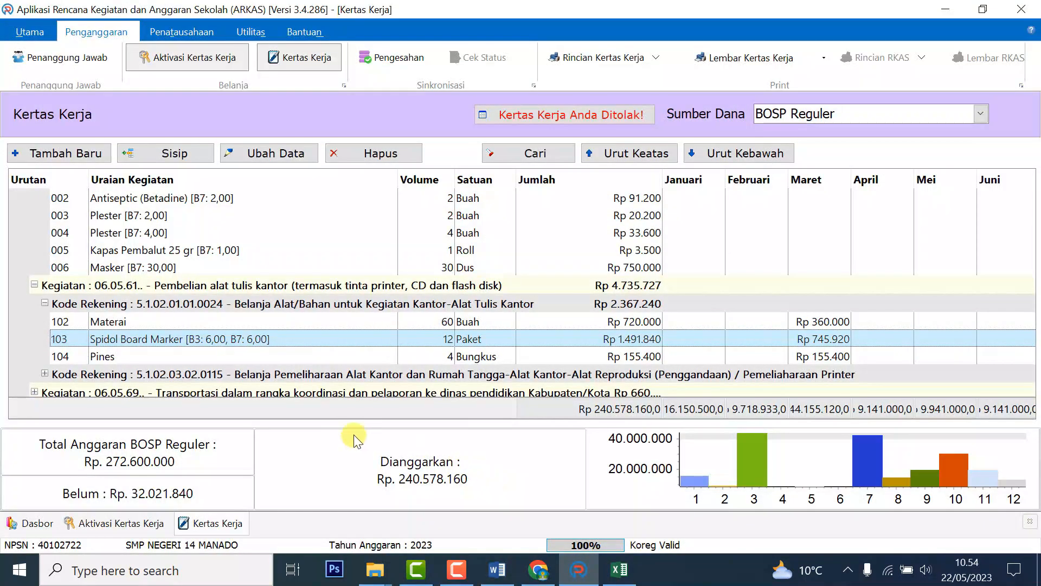
pyautogui.click(111, 324)
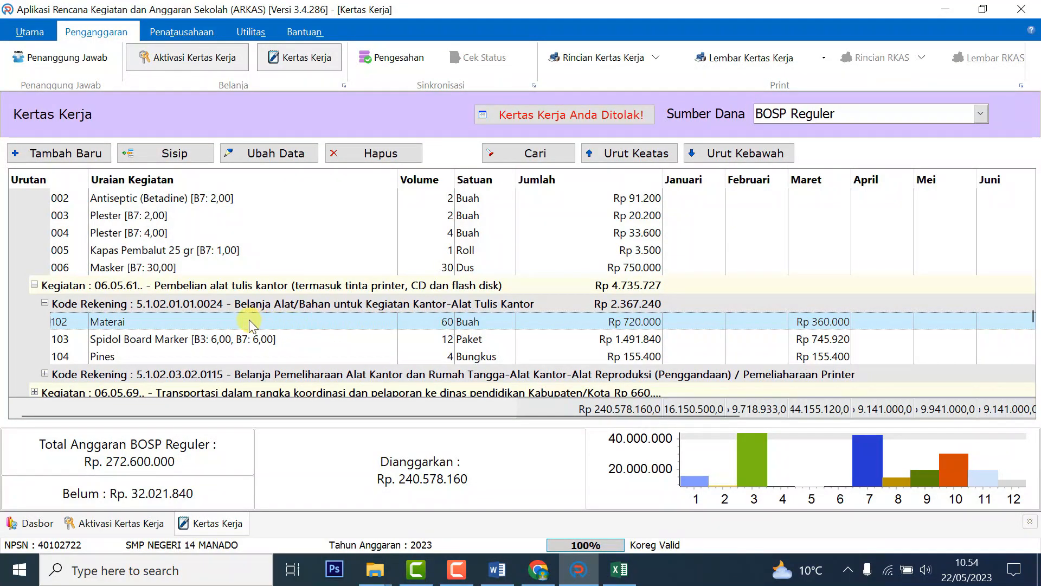
pyautogui.click(263, 156)
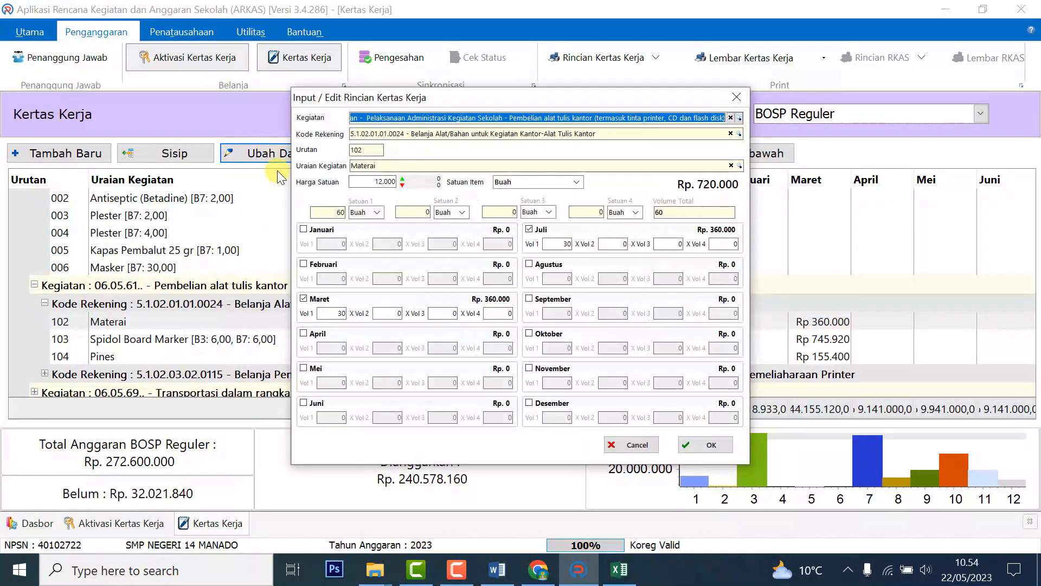
# Change Materai's activity to 07.05.65 Bea materai, administrasi bank and save it.
pyautogui.click(403, 121)
pyautogui.write('mete')
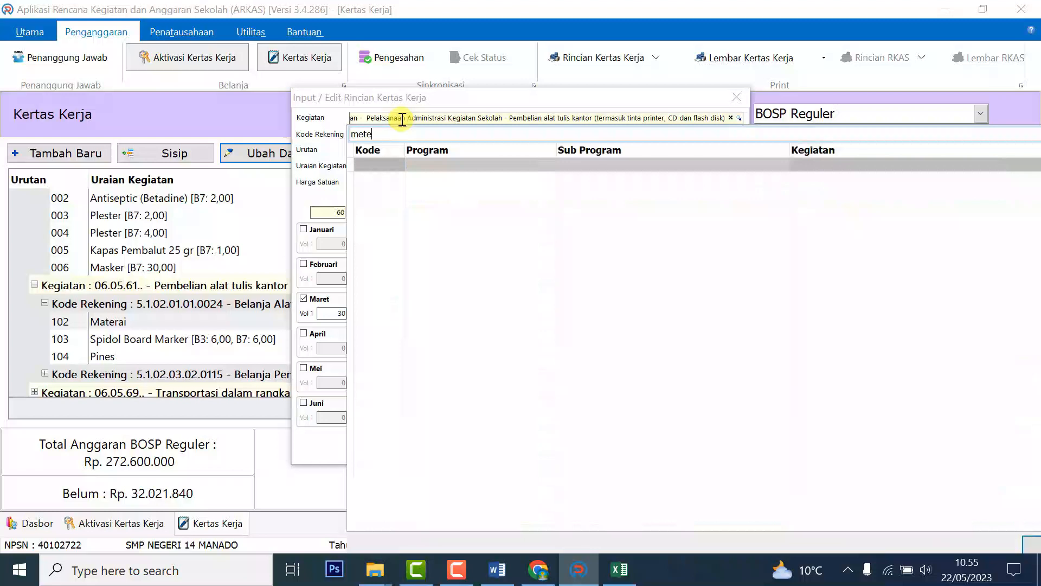
pyautogui.press('BackSpace')
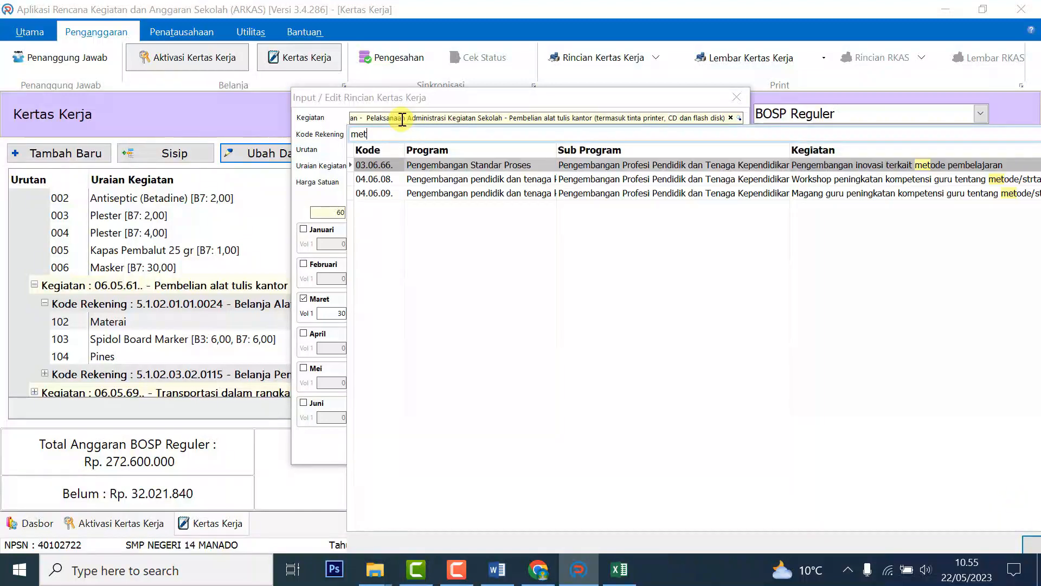
pyautogui.press('BackSpace')
pyautogui.press('BackSpace')
pyautogui.write('ate')
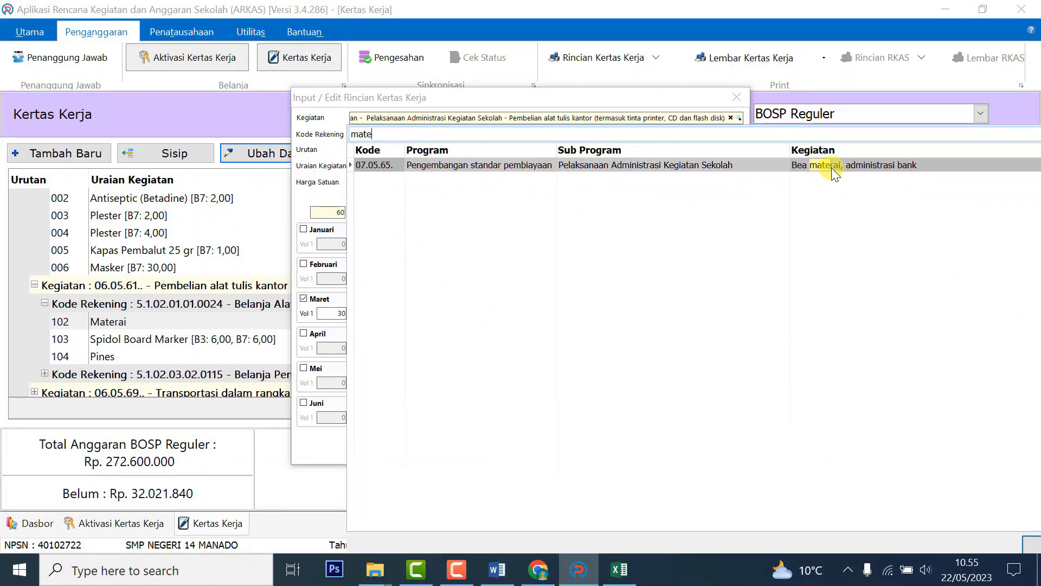
pyautogui.click(711, 165)
pyautogui.click(703, 166)
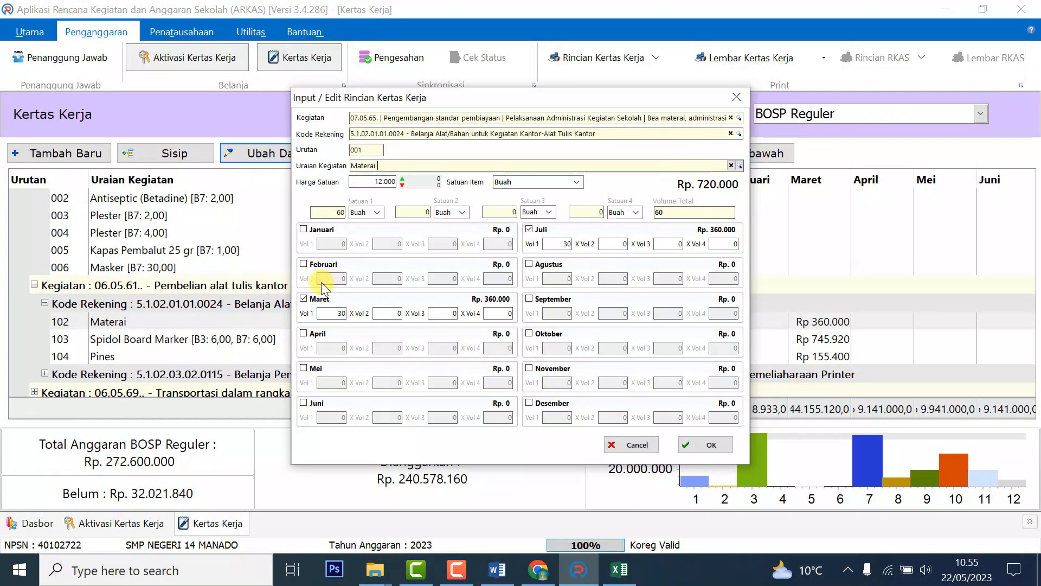
pyautogui.click(705, 444)
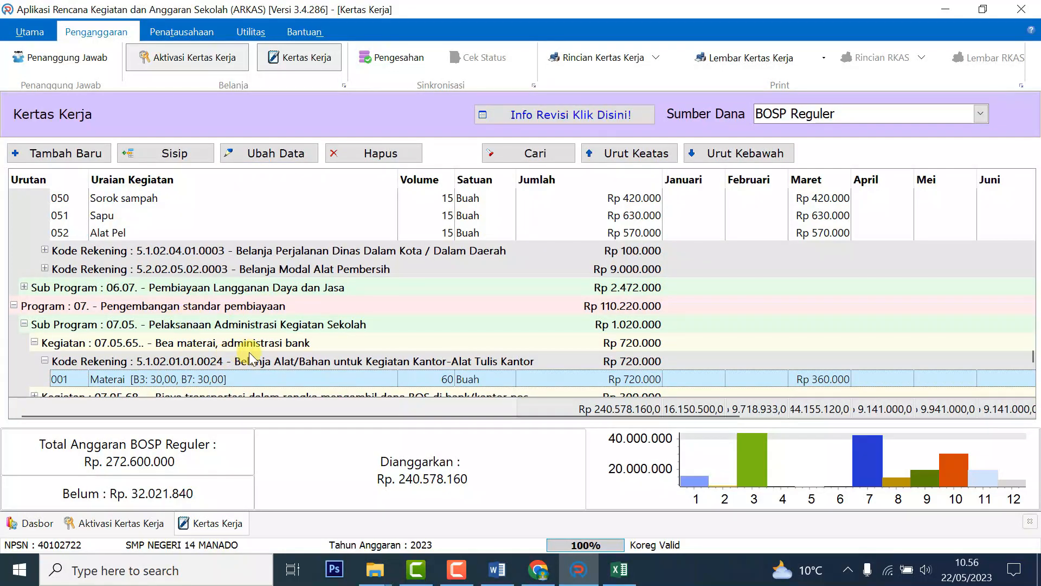
pyautogui.click(262, 365)
pyautogui.click(256, 344)
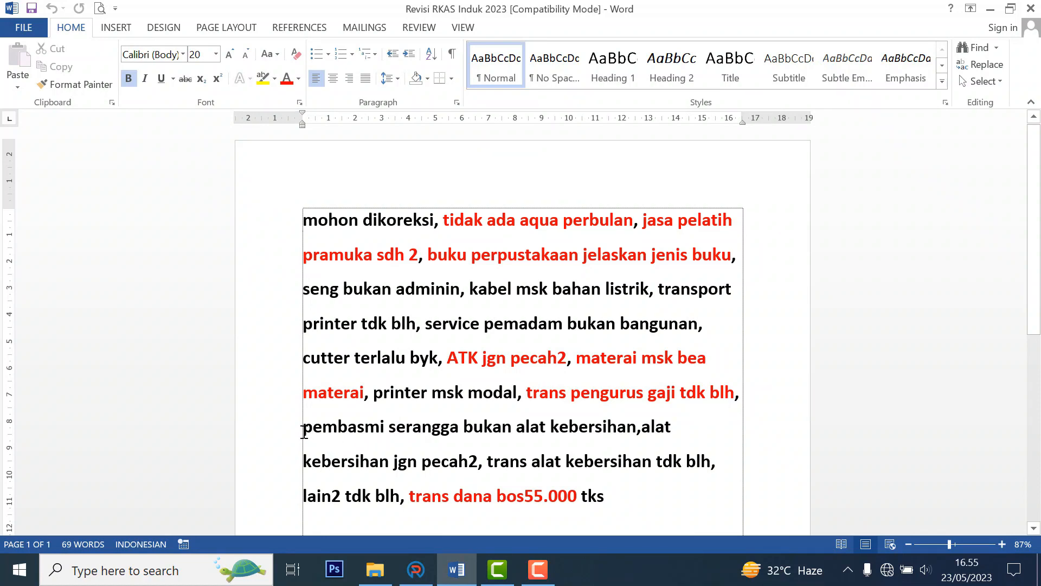
# Select the 'pembasmi serangga bukan alat kebersihan' note in Word and return to ARKAS.
pyautogui.moveTo(302, 430); pyautogui.dragTo(610, 429)
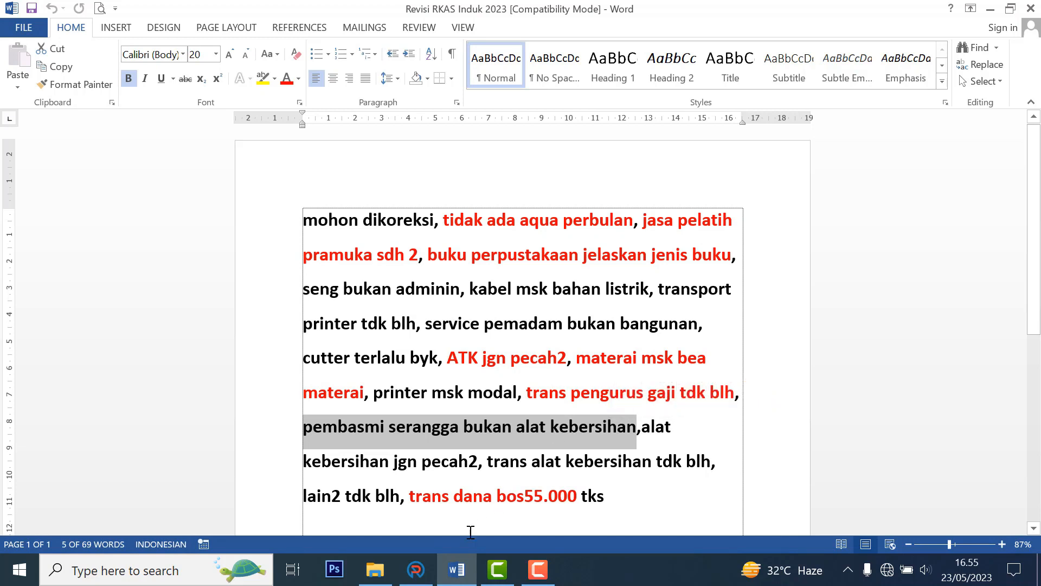
pyautogui.click(416, 570)
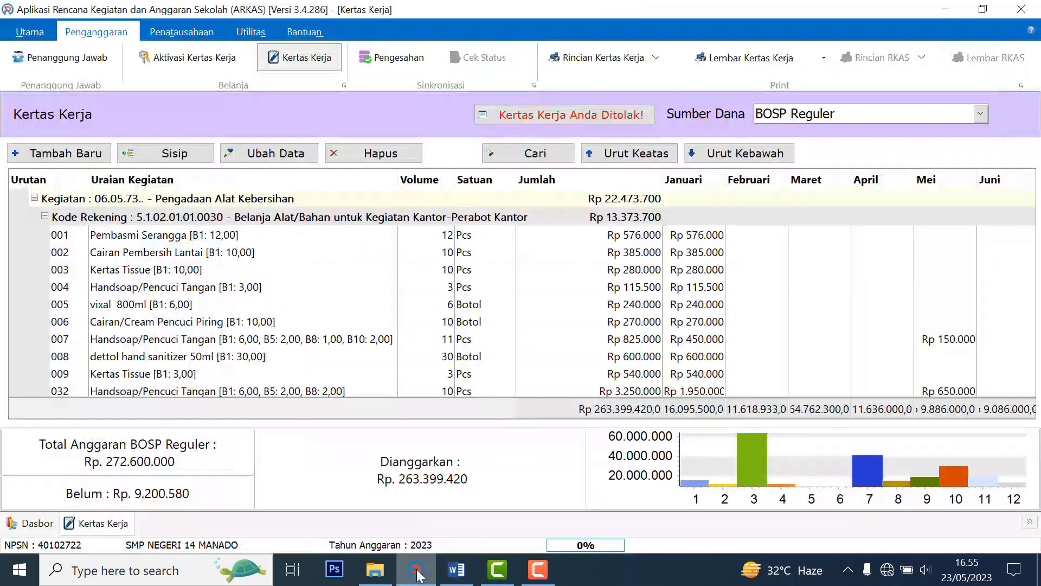
# Look over the Sapu, Alat Pel and Sikat Pembersih items, then delete Pembasmi Serangga and confirm Ya.
pyautogui.click(101, 239)
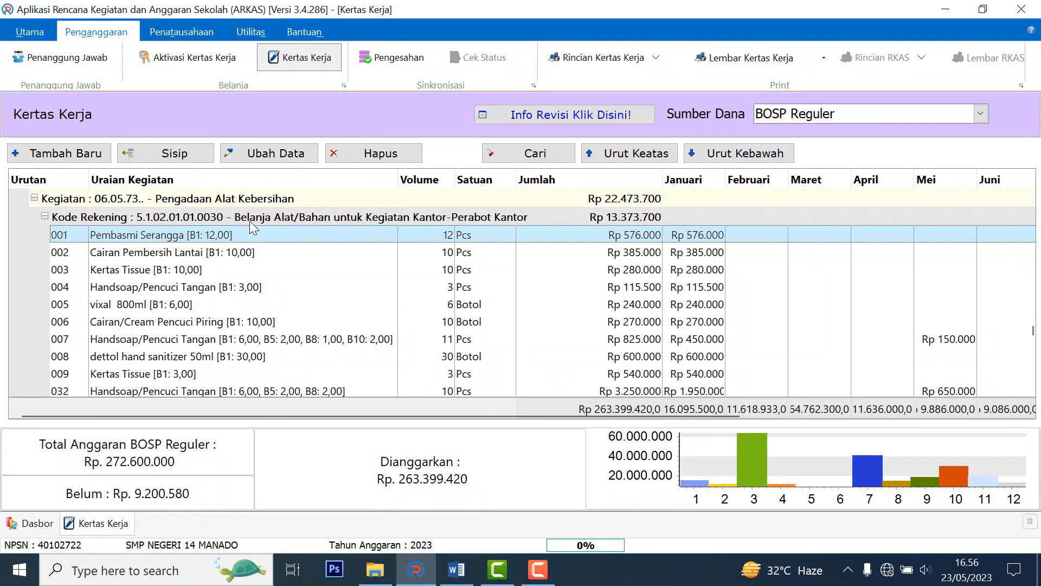
pyautogui.scroll(-1, 114, 357)
pyautogui.click(111, 358)
pyautogui.click(118, 374)
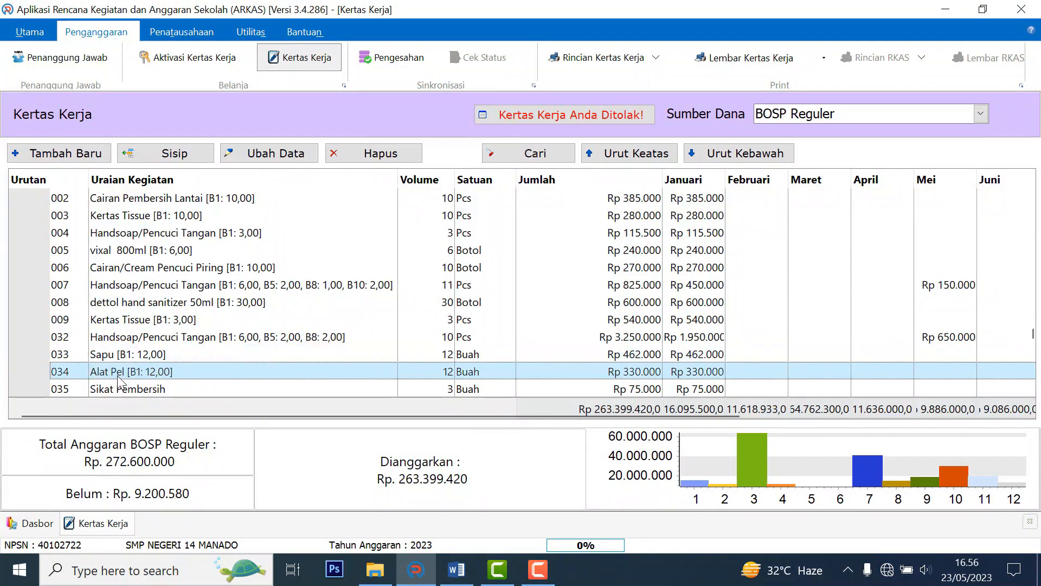
pyautogui.scroll(-1, 120, 380)
pyautogui.click(127, 336)
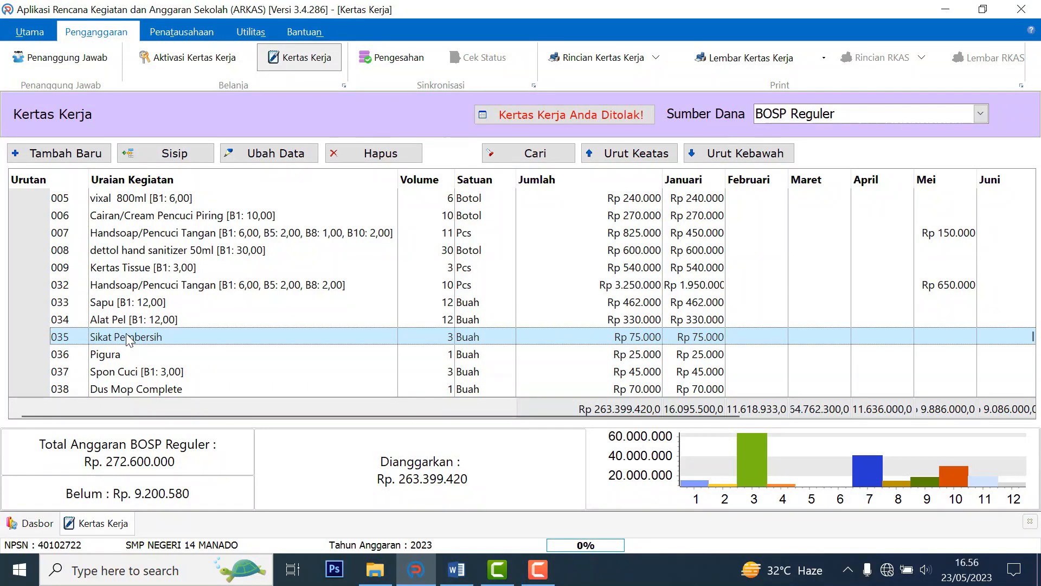
pyautogui.scroll(3, 128, 339)
pyautogui.scroll(-1, 127, 338)
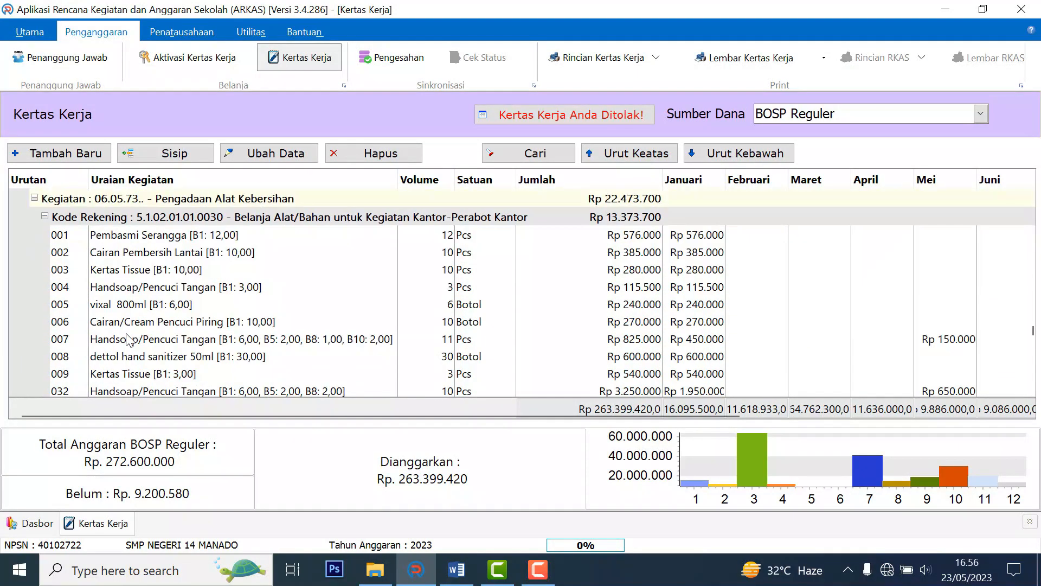
pyautogui.click(175, 240)
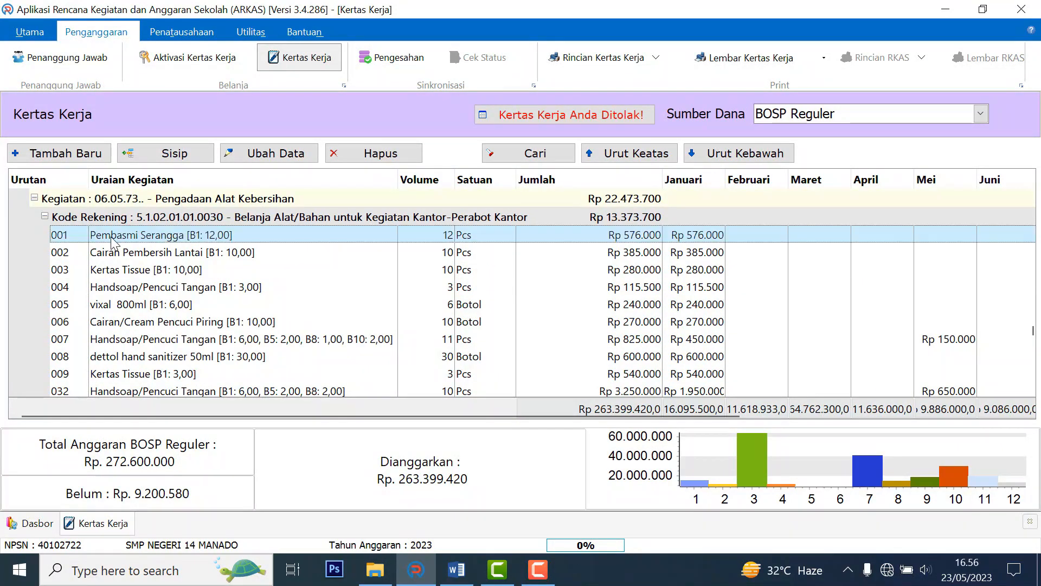
pyautogui.click(411, 156)
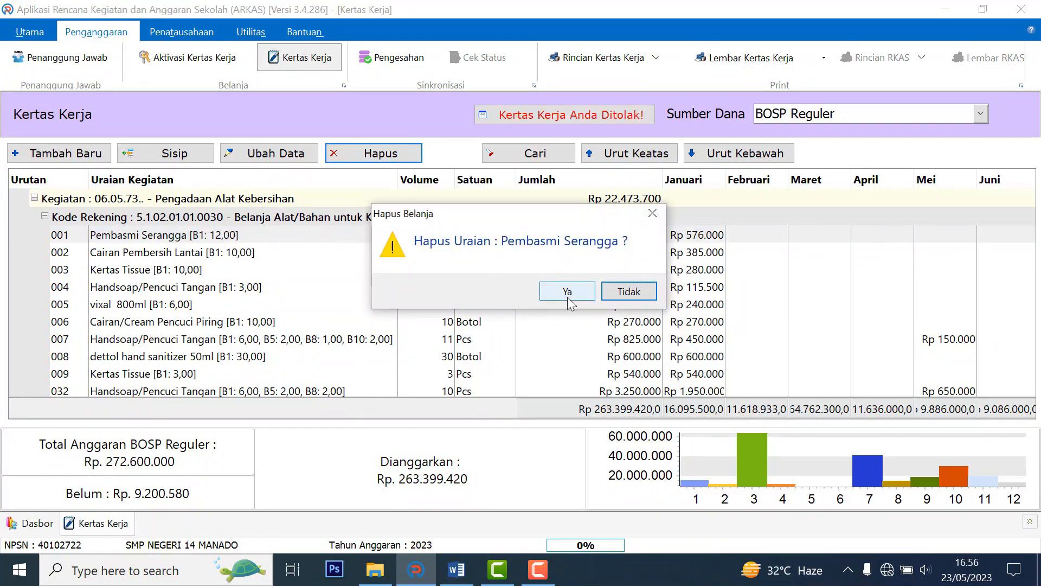
pyautogui.click(566, 291)
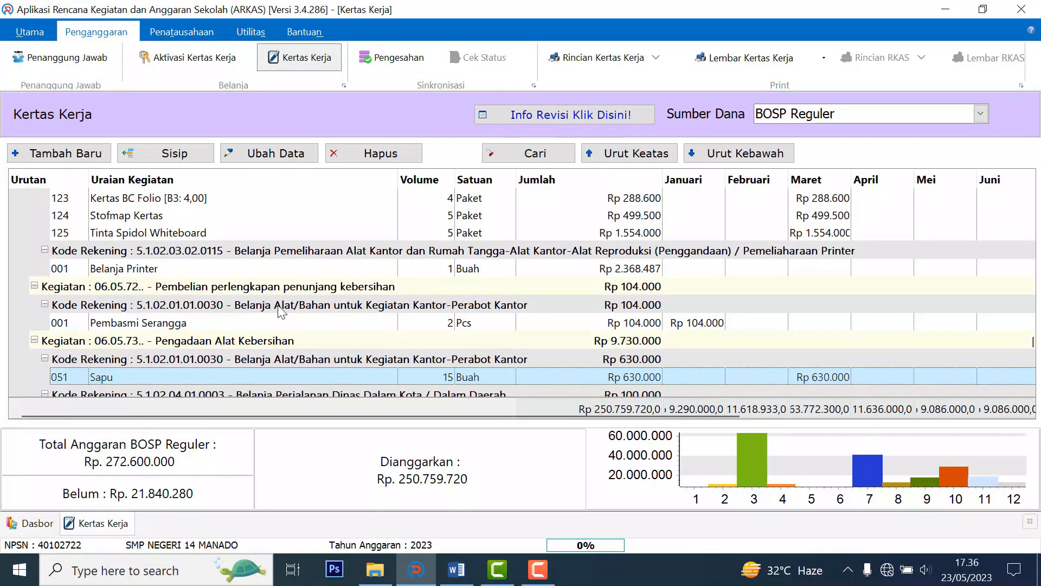
# Add Kertas Tissue after Pembasmi Serangga at 15.000, 12 Pcs in January (Rp 180.000).
pyautogui.click(114, 326)
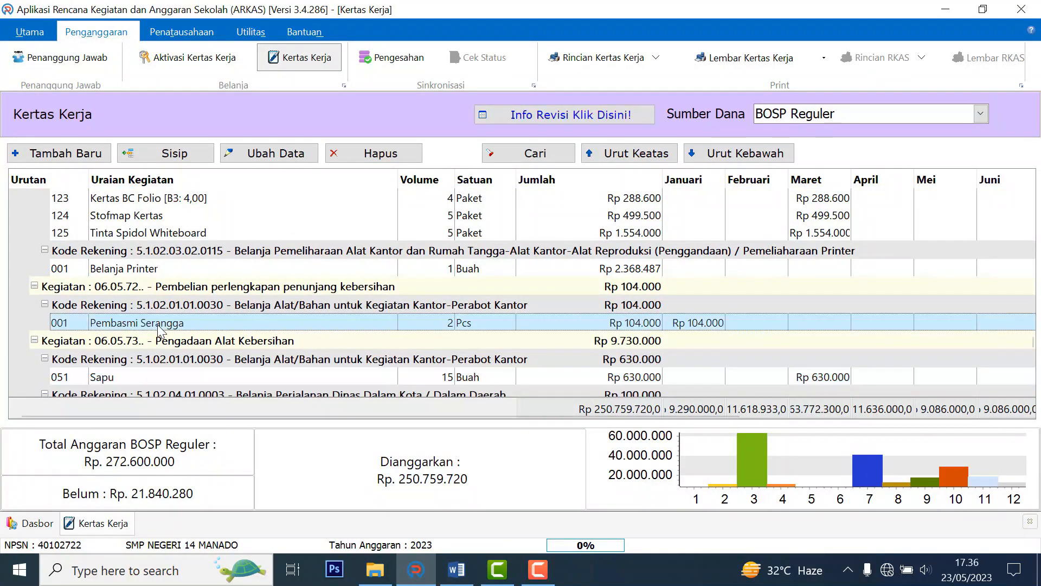
pyautogui.click(175, 155)
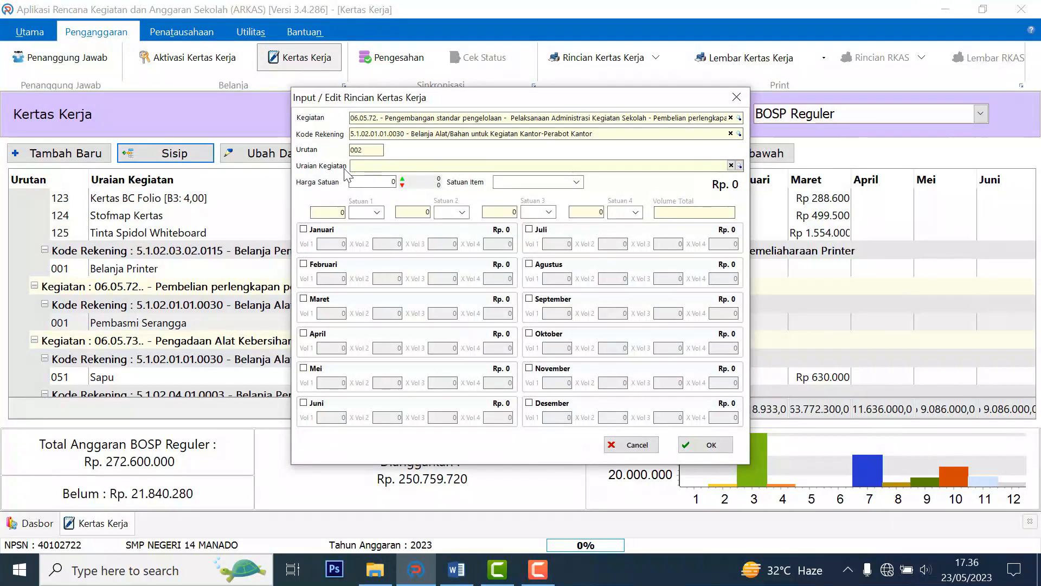
pyautogui.write('wi')
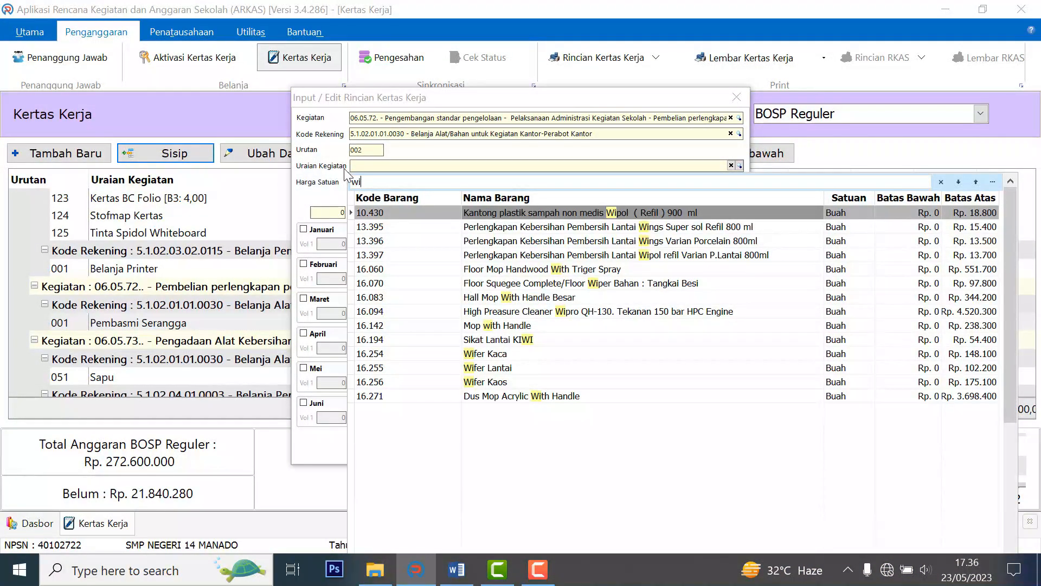
pyautogui.press('BackSpace')
pyautogui.press('BackSpace')
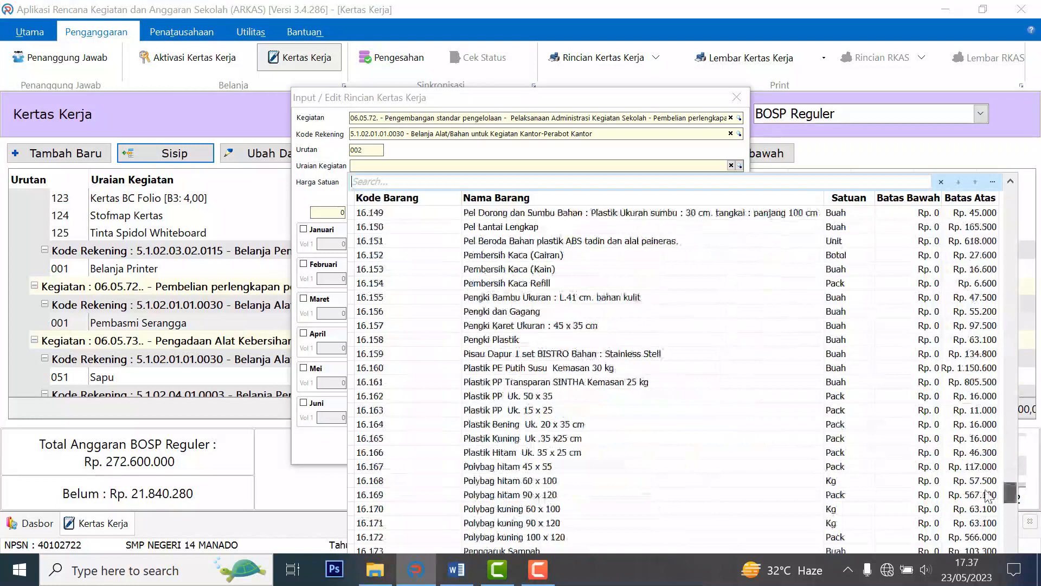
pyautogui.write('tis')
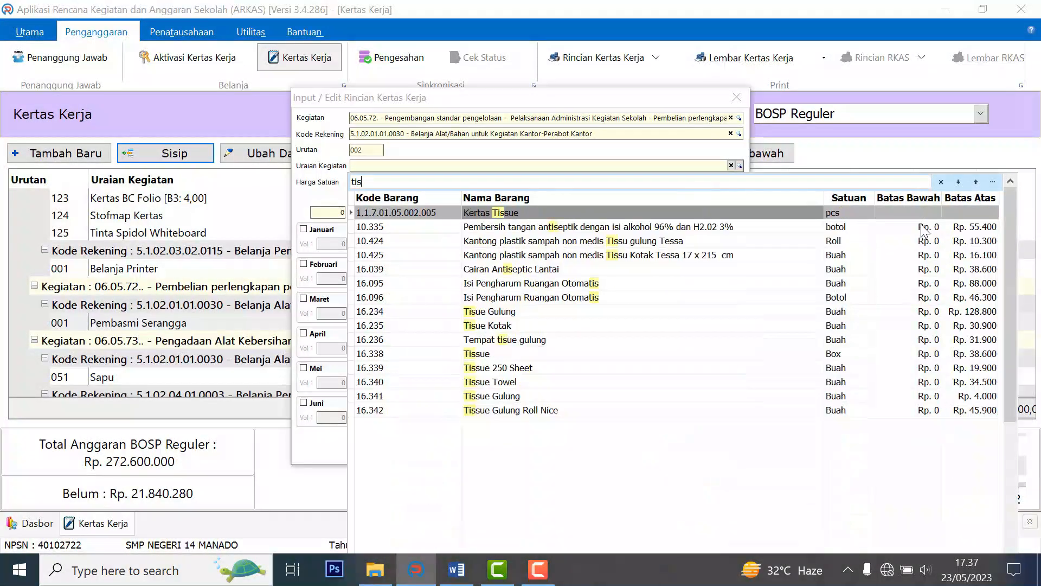
pyautogui.press('Down')
pyautogui.press('Down')
pyautogui.press('Down')
pyautogui.press('Down')
pyautogui.press('Down')
pyautogui.press('Down')
pyautogui.press('Down')
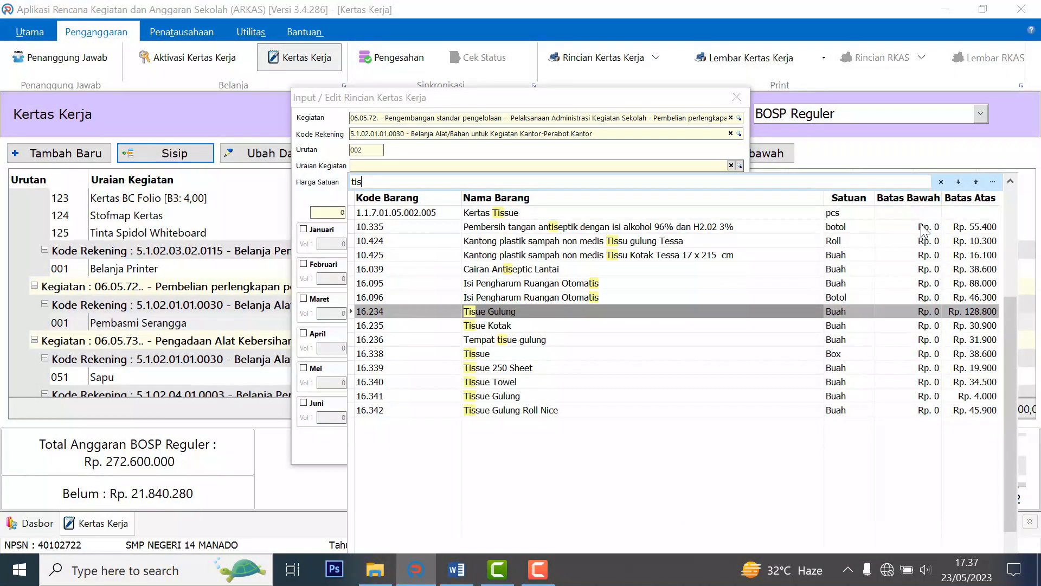
pyautogui.press('Up')
pyautogui.press('Up')
pyautogui.press('Up')
pyautogui.press('Up')
pyautogui.press('Up')
pyautogui.press('Up')
pyautogui.press('Up')
pyautogui.press('Return')
pyautogui.click(381, 182)
pyautogui.write('15000')
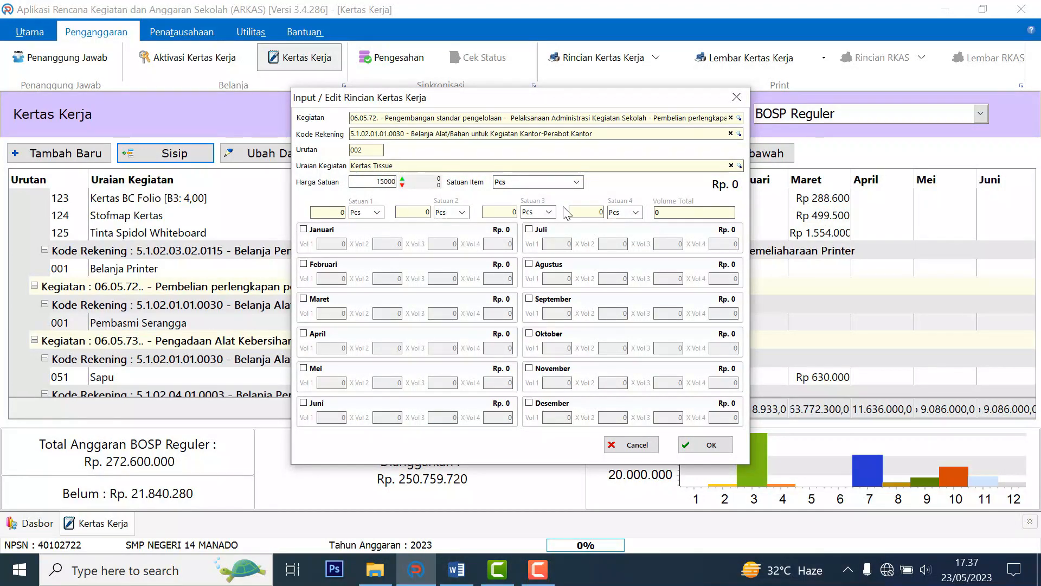
pyautogui.click(304, 229)
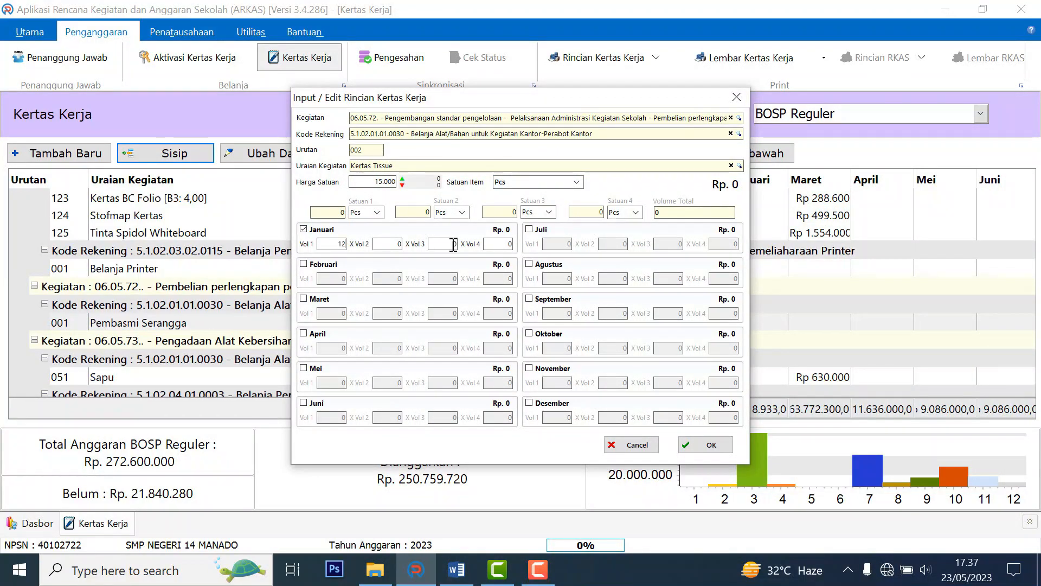
pyautogui.click(705, 445)
# Add Alat Pel after Sapu at 27.500, 12 Buah in January (Rp 330.000).
pyautogui.click(144, 365)
pyautogui.scroll(-2, 373, 247)
pyautogui.click(108, 327)
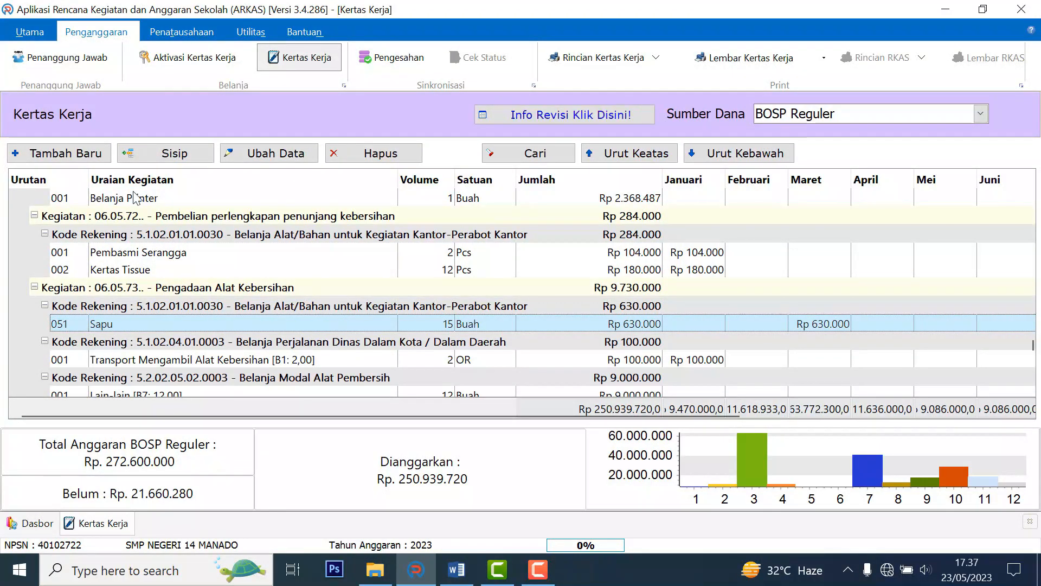
pyautogui.click(152, 155)
pyautogui.click(395, 167)
pyautogui.write('alat')
pyautogui.click(494, 213)
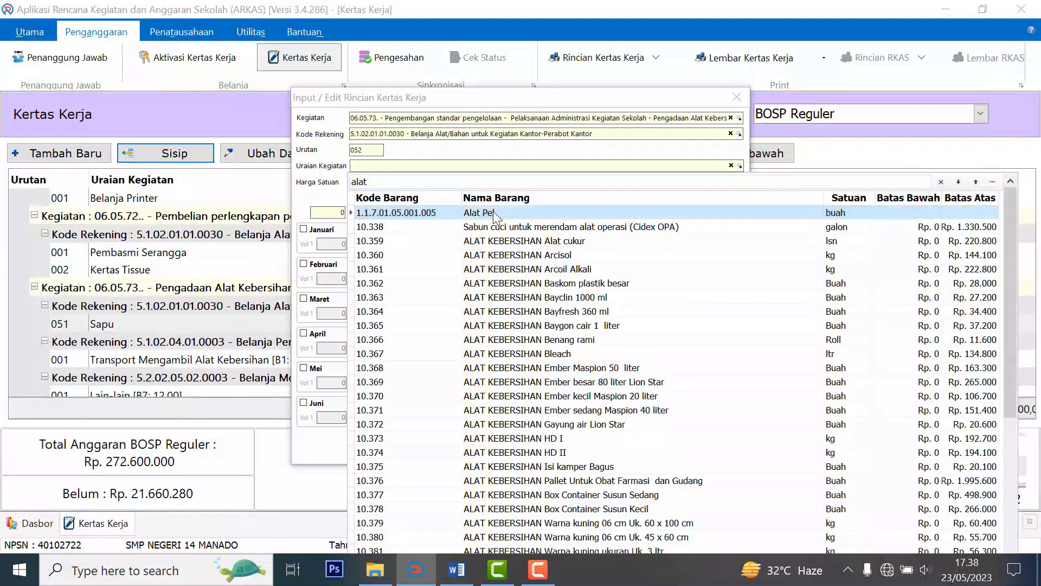
pyautogui.write('27.500')
pyautogui.click(306, 229)
pyautogui.write('12')
pyautogui.click(711, 446)
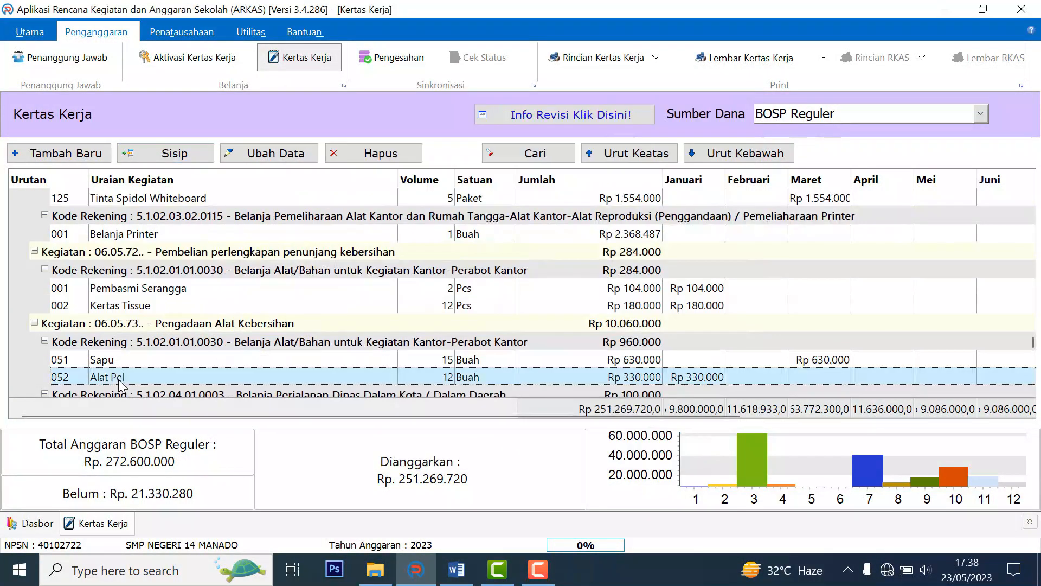
# Colour the 'alat kebersihan jgn pecah2' note red in Word, then return to the ARKAS Kertas Kerja.
pyautogui.click(457, 571)
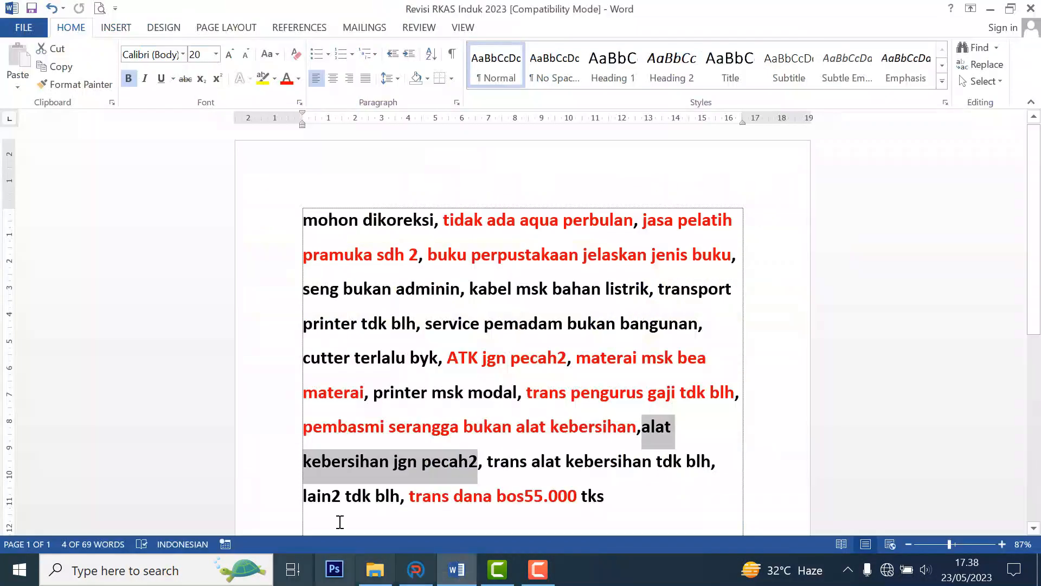
pyautogui.click(567, 461)
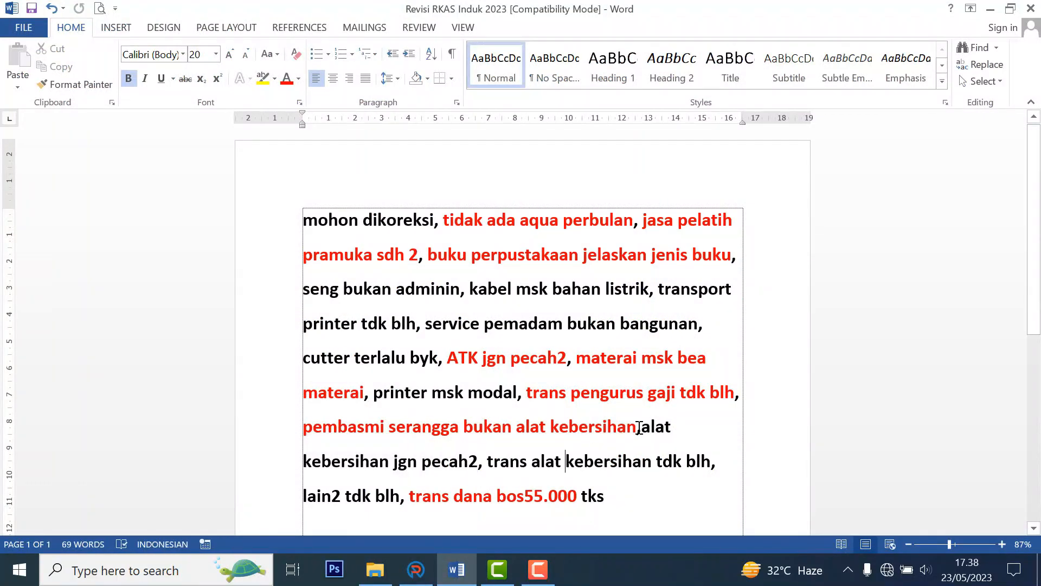
pyautogui.moveTo(641, 429); pyautogui.dragTo(477, 470)
pyautogui.click(286, 78)
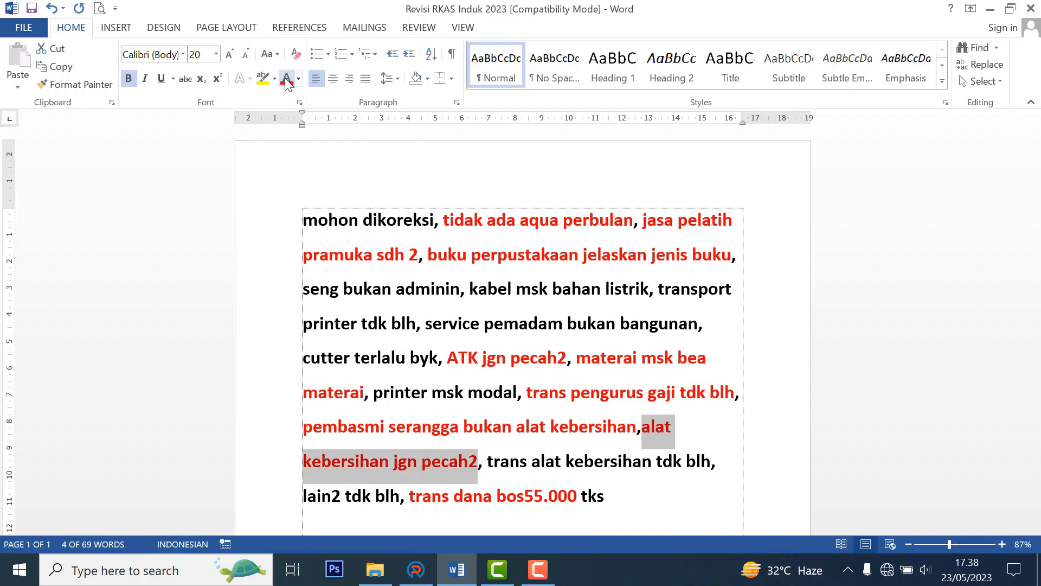
pyautogui.click(340, 429)
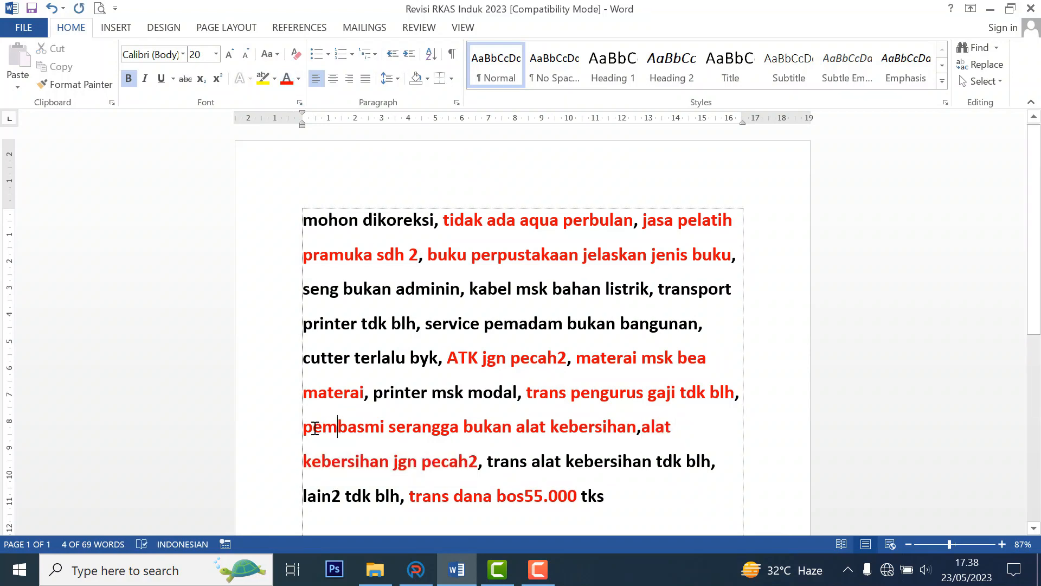
pyautogui.moveTo(341, 433); pyautogui.dragTo(710, 464)
pyautogui.click(562, 463)
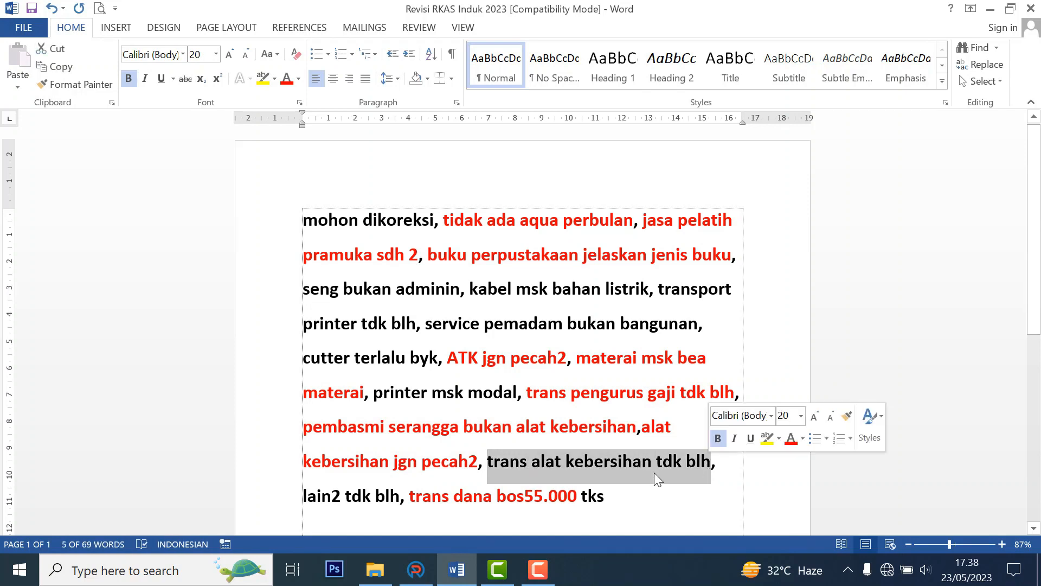
pyautogui.click(420, 572)
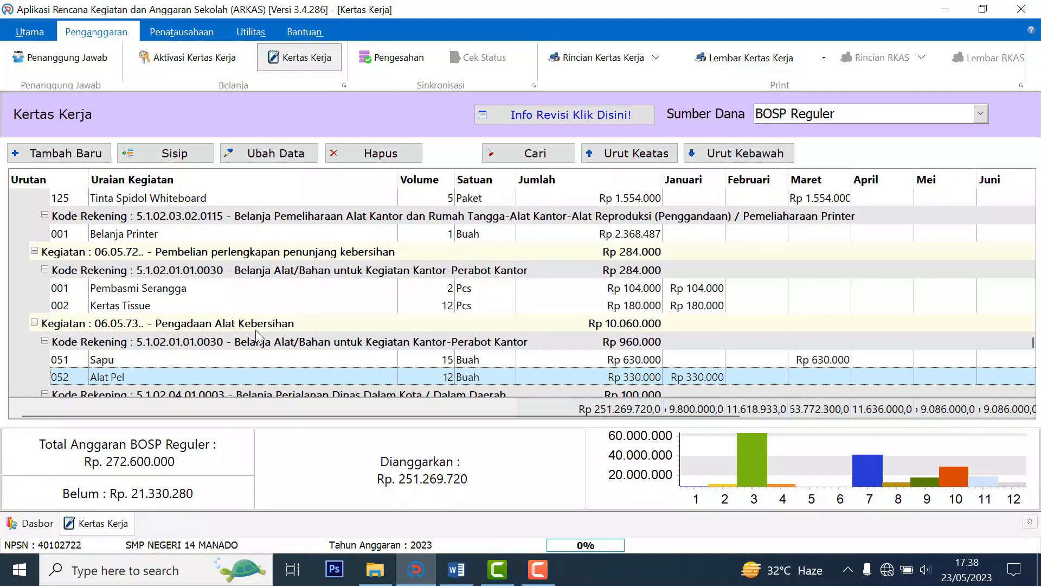
# Delete the Transport Mengambil Alat Kebersihan item, confirming with Ya, and switch back to the Word notes.
pyautogui.scroll(-1, 256, 329)
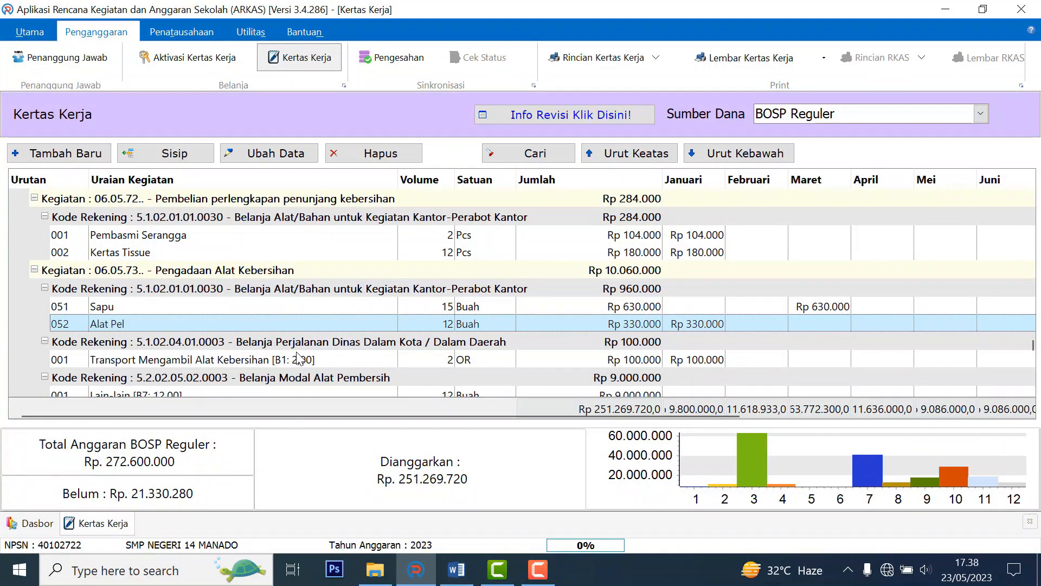
pyautogui.click(226, 360)
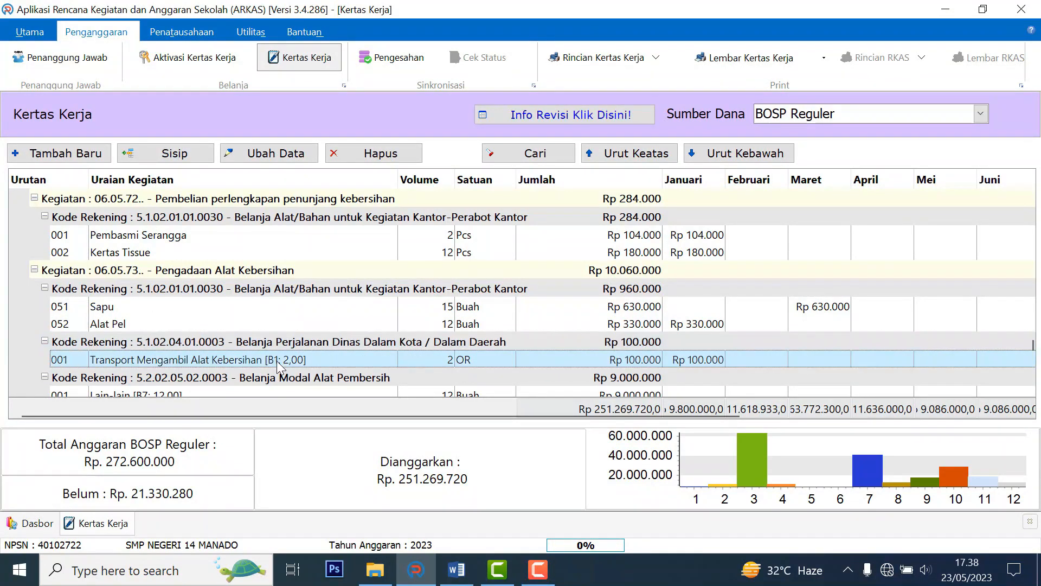
pyautogui.click(405, 154)
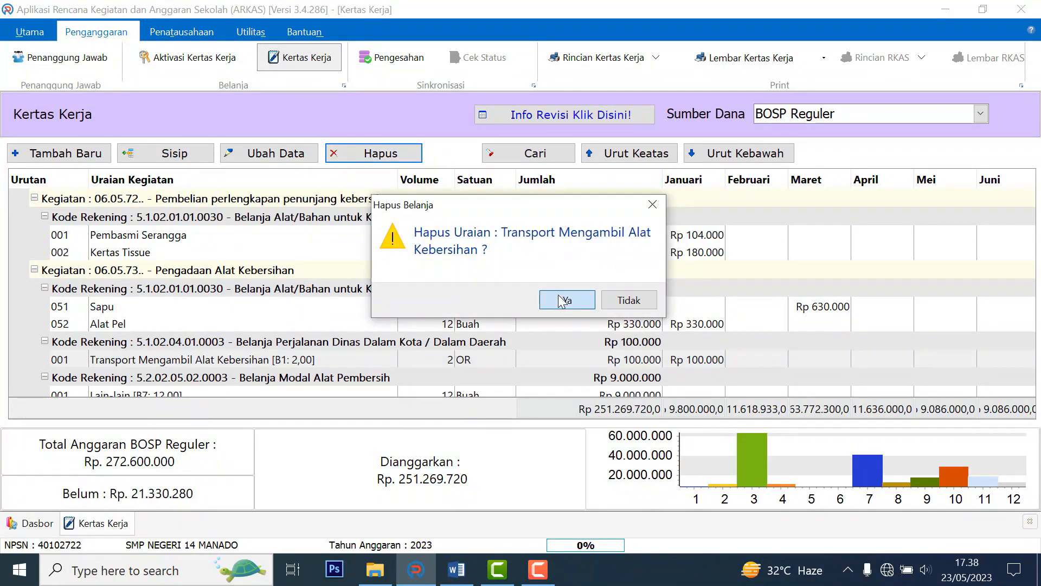
pyautogui.click(567, 298)
pyautogui.click(457, 568)
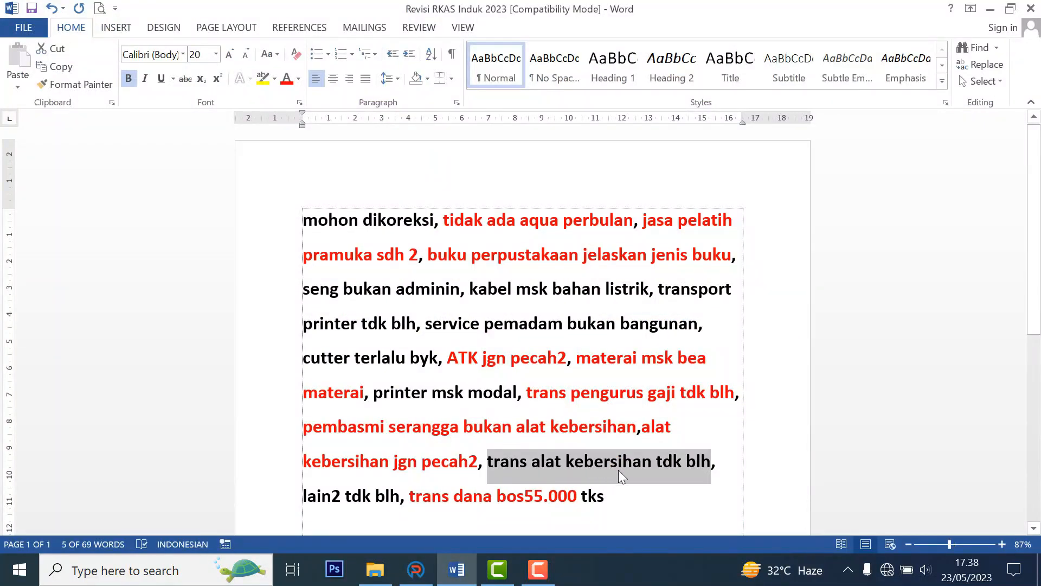
# Reword the note to 'transport alat kebersihan tdk boleh', colour it red, then select 'printer msk modal'.
pyautogui.click(527, 460)
pyautogui.write('port')
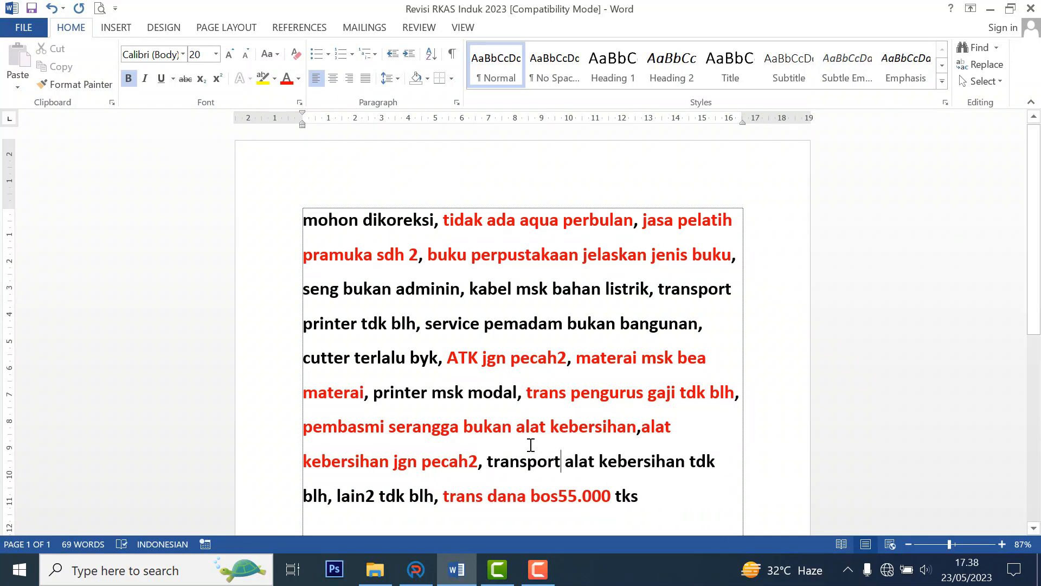
pyautogui.moveTo(431, 489); pyautogui.dragTo(334, 493)
pyautogui.click(314, 496)
pyautogui.write('or')
pyautogui.write('e')
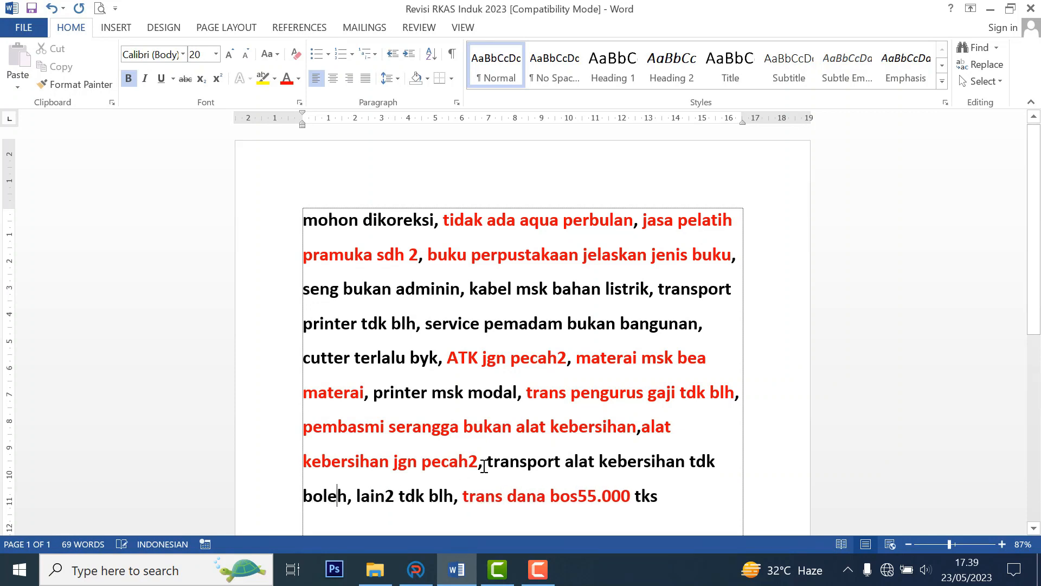
pyautogui.moveTo(488, 465); pyautogui.dragTo(347, 502)
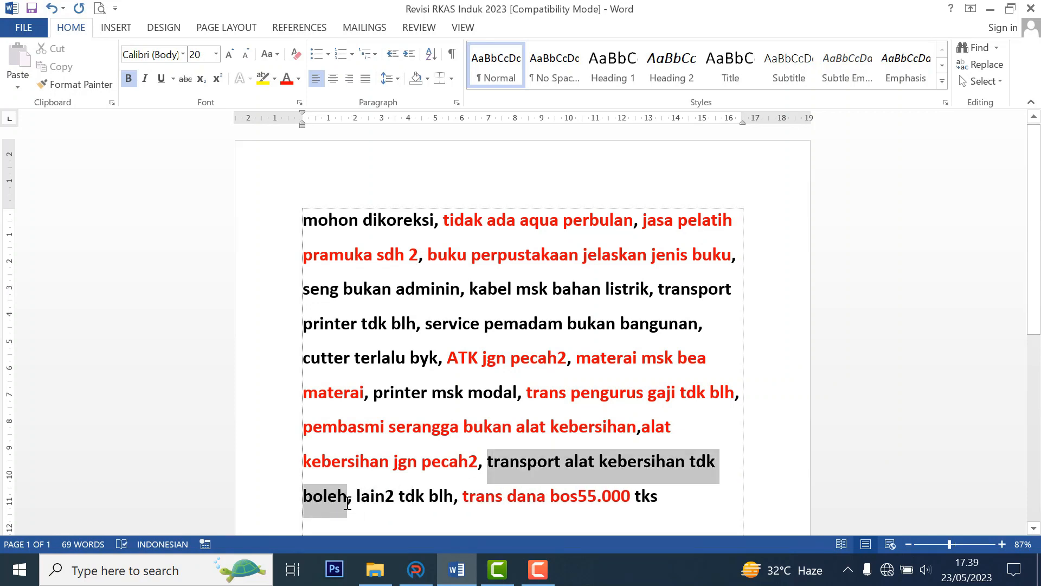
pyautogui.click(287, 81)
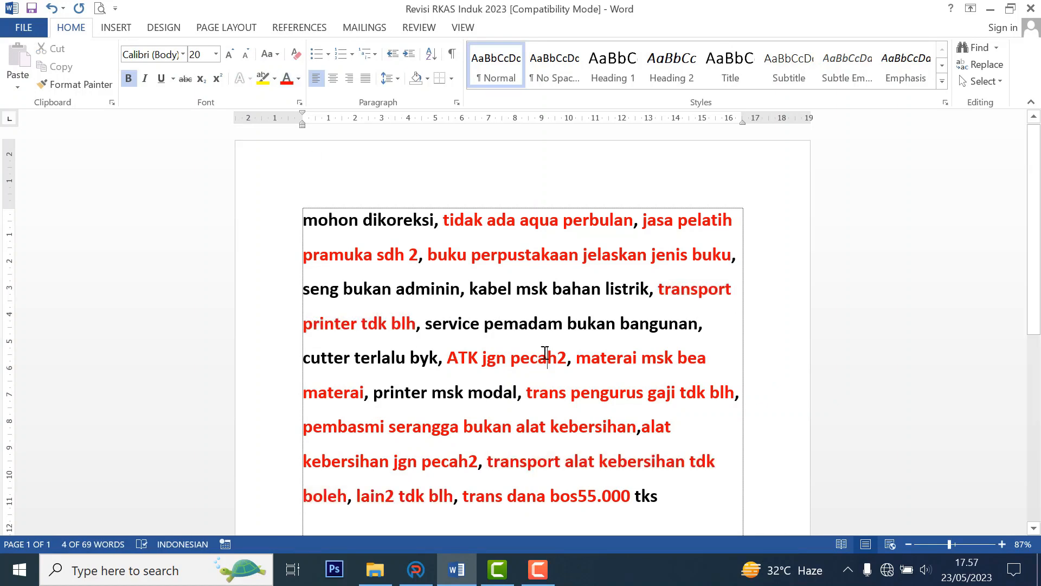
pyautogui.moveTo(374, 392); pyautogui.dragTo(516, 392)
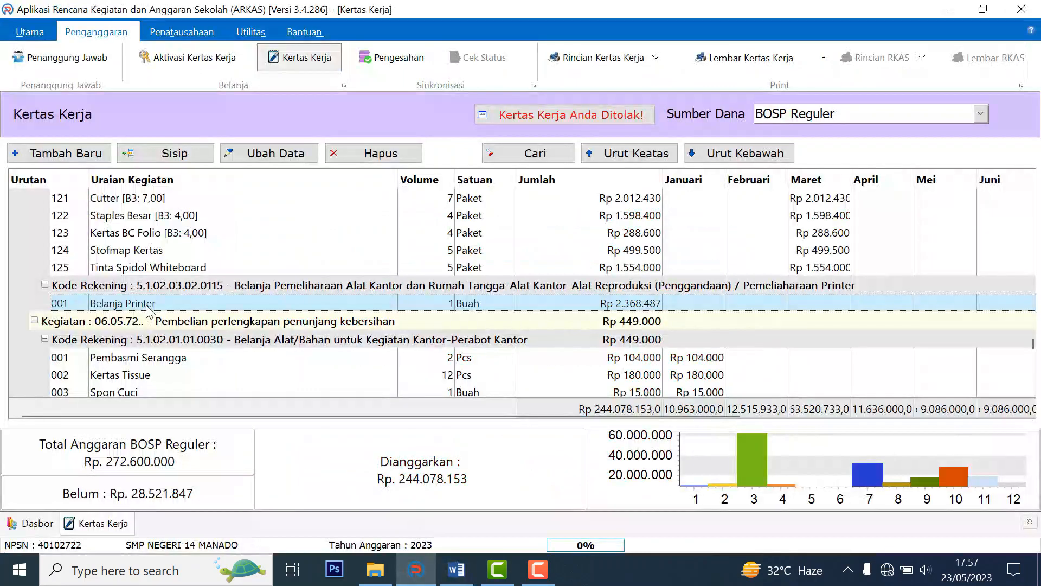
# Move the Belanja Printer entry to the Peralatan Komputer Lainnya capital account with Printer as description.
pyautogui.doubleClick(148, 307)
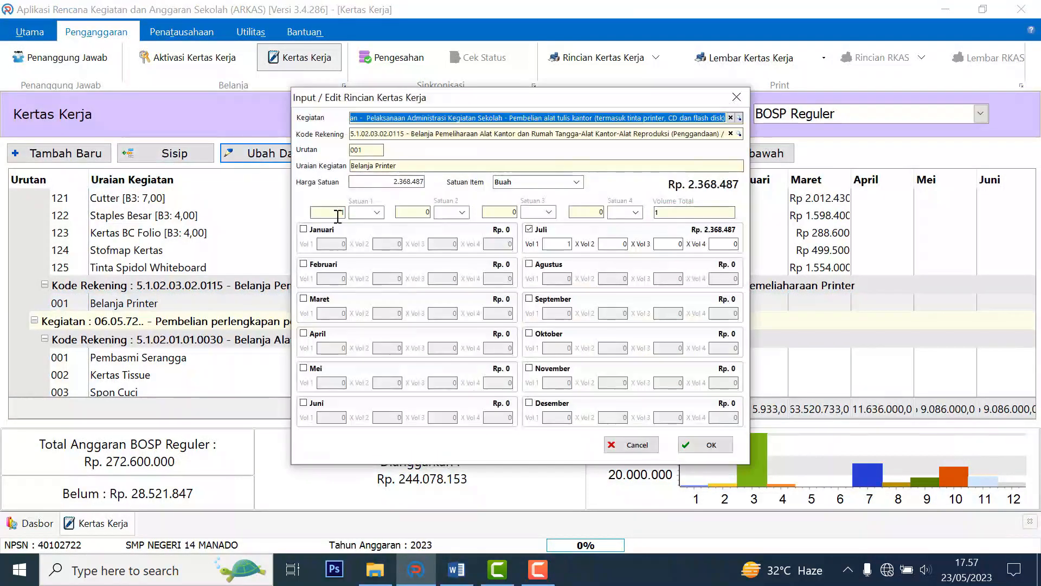
pyautogui.click(730, 134)
pyautogui.write('modal')
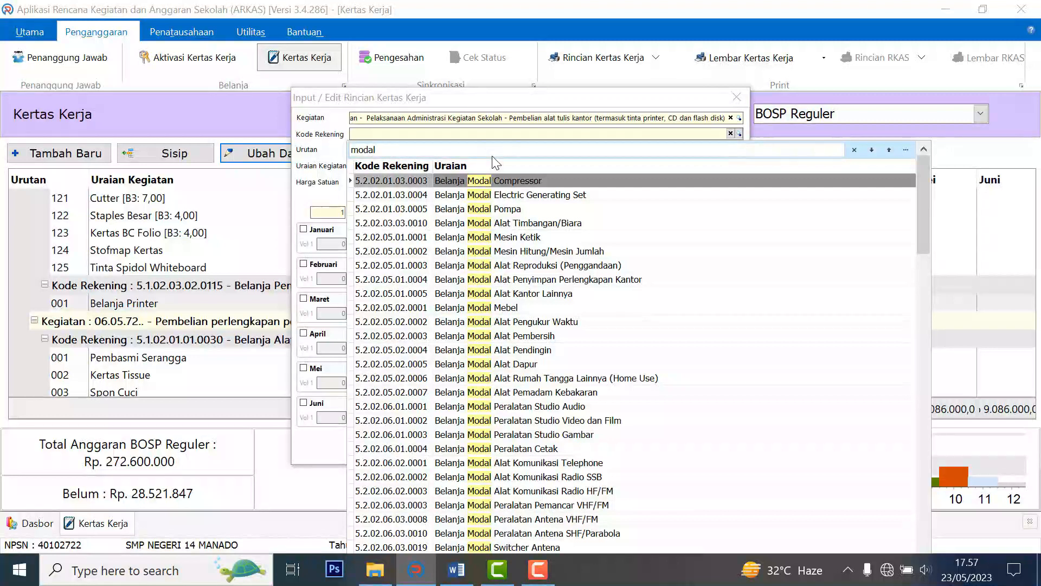
pyautogui.scroll(-15, 495, 163)
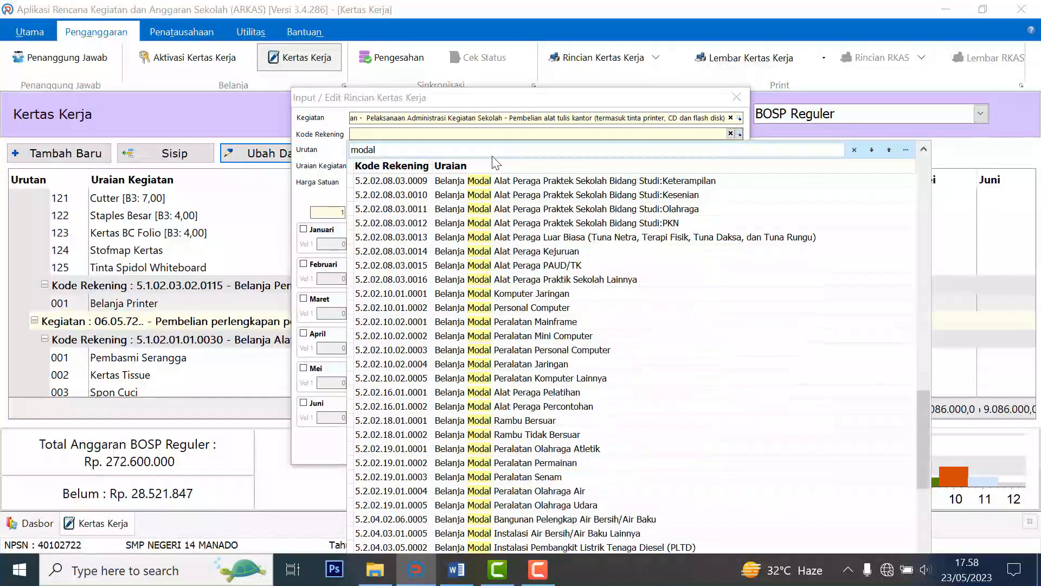
pyautogui.press('Up')
pyautogui.press('Up')
pyautogui.press('Up')
pyautogui.press('Up')
pyautogui.press('Up')
pyautogui.press('Up')
pyautogui.press('Up')
pyautogui.press('Up')
pyautogui.press('Return')
pyautogui.write('prin')
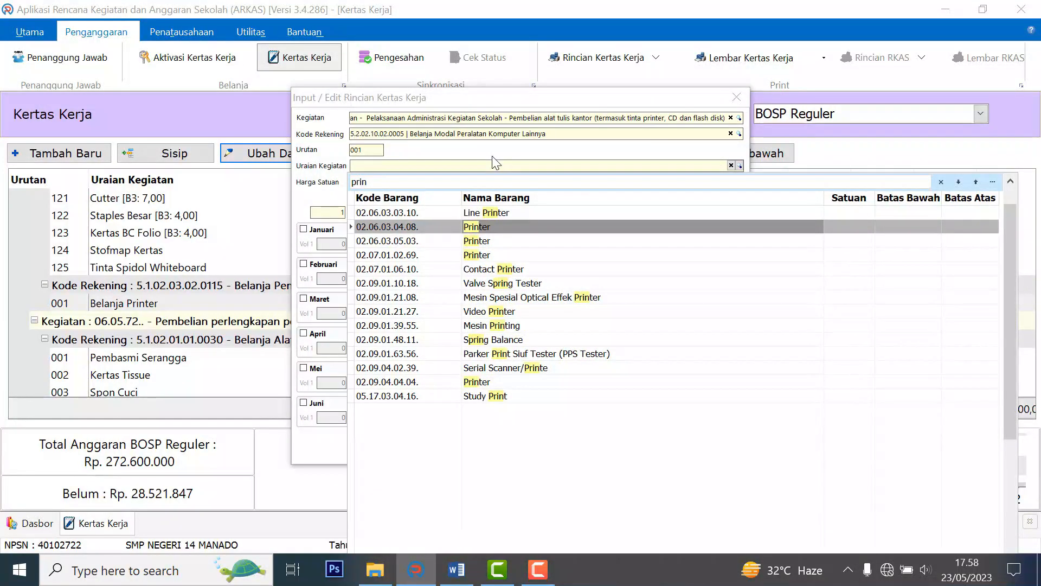
pyautogui.press('Return')
# Set Printer to 2.500.000 per Unit, save it, and colour the 'printer msk modal' note red.
pyautogui.moveTo(474, 94); pyautogui.dragTo(522, 136)
pyautogui.write('2.500.000')
pyautogui.click(960, 228)
pyautogui.click(590, 220)
pyautogui.scroll(-3, 591, 221)
pyautogui.click(537, 233)
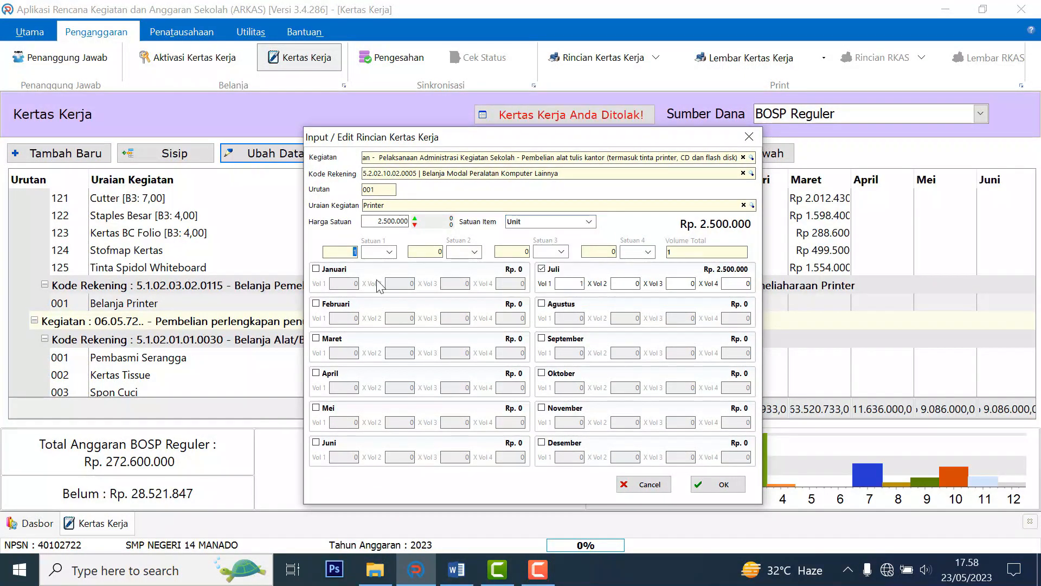
pyautogui.click(718, 485)
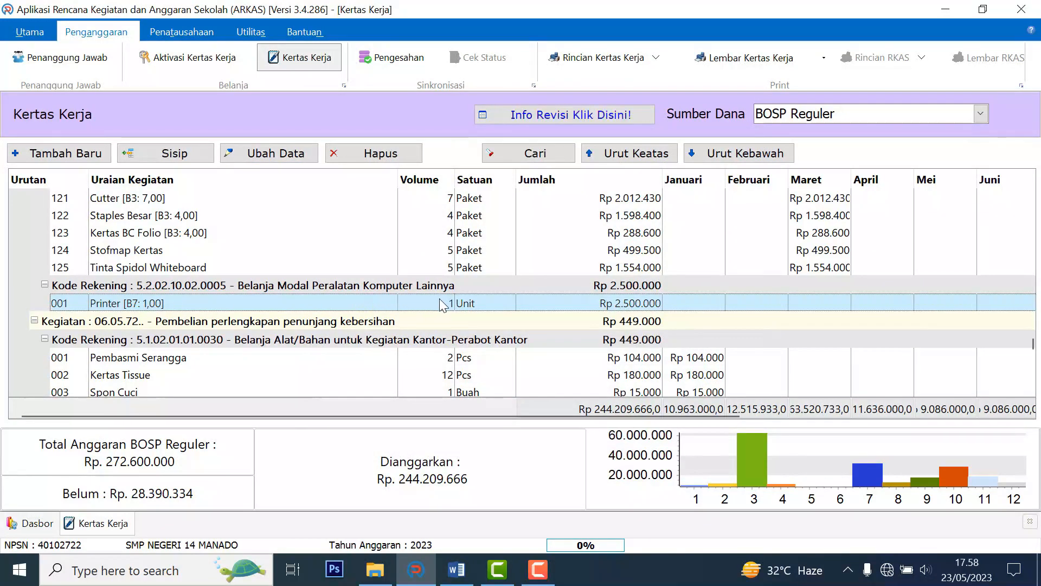
pyautogui.click(456, 570)
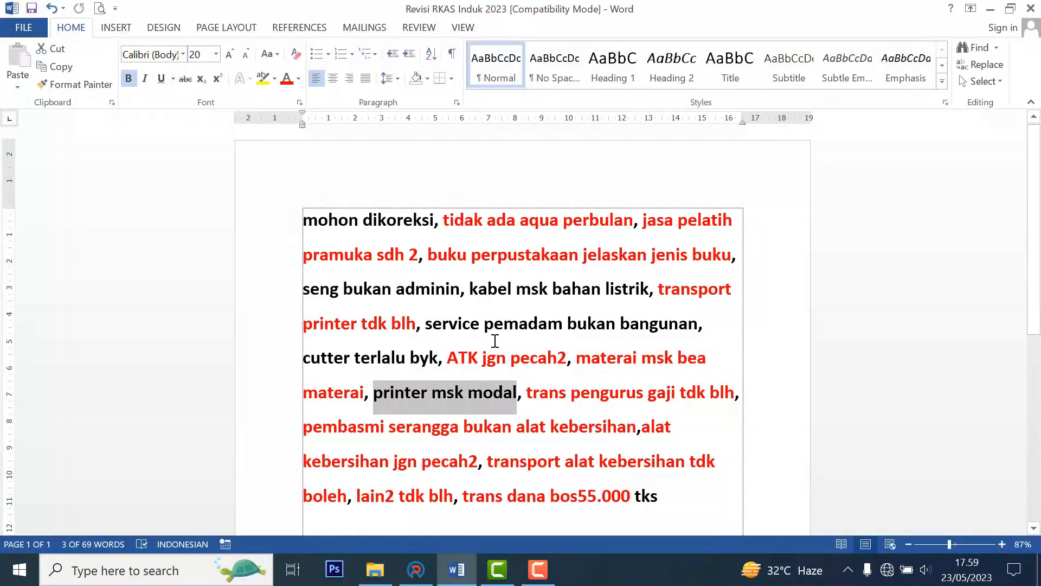
pyautogui.click(285, 78)
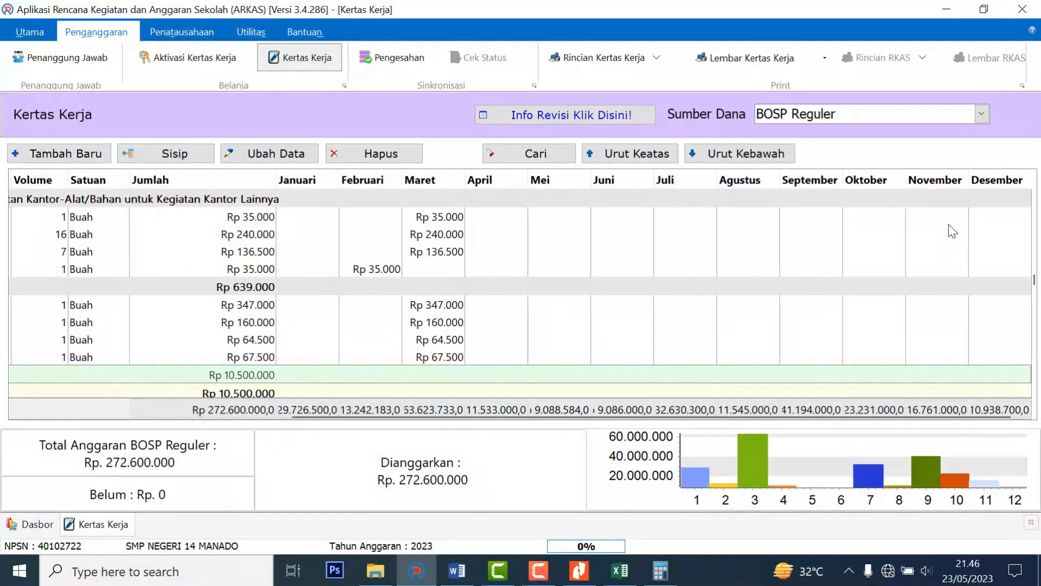
# Open the Rincian Kertas Kerja Triwulan report preview and scroll to its last page.
pyautogui.scroll(-5, 949, 227)
pyautogui.scroll(10, 886, 320)
pyautogui.moveTo(670, 417); pyautogui.dragTo(375, 415)
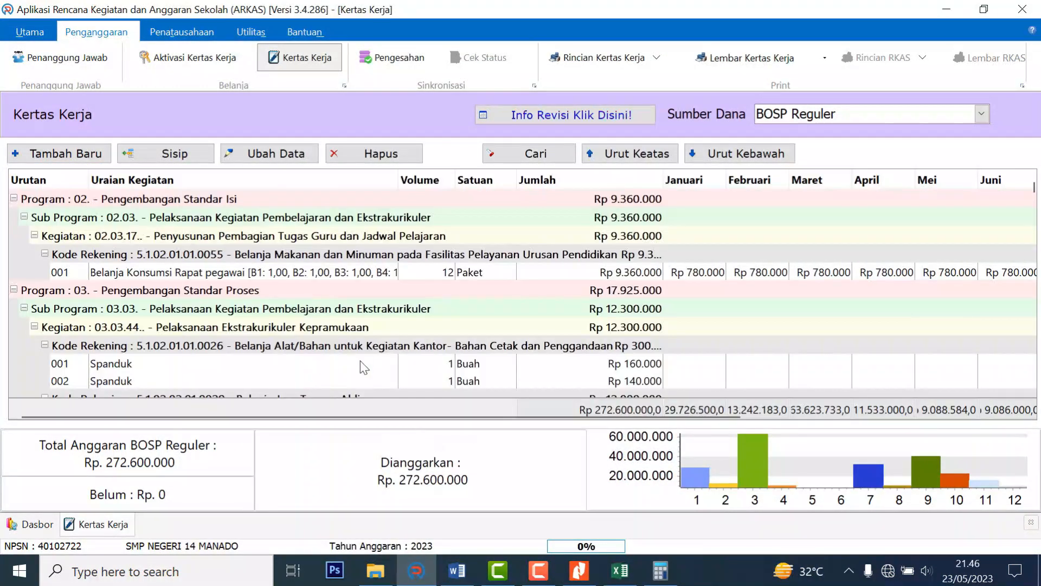
pyautogui.click(655, 57)
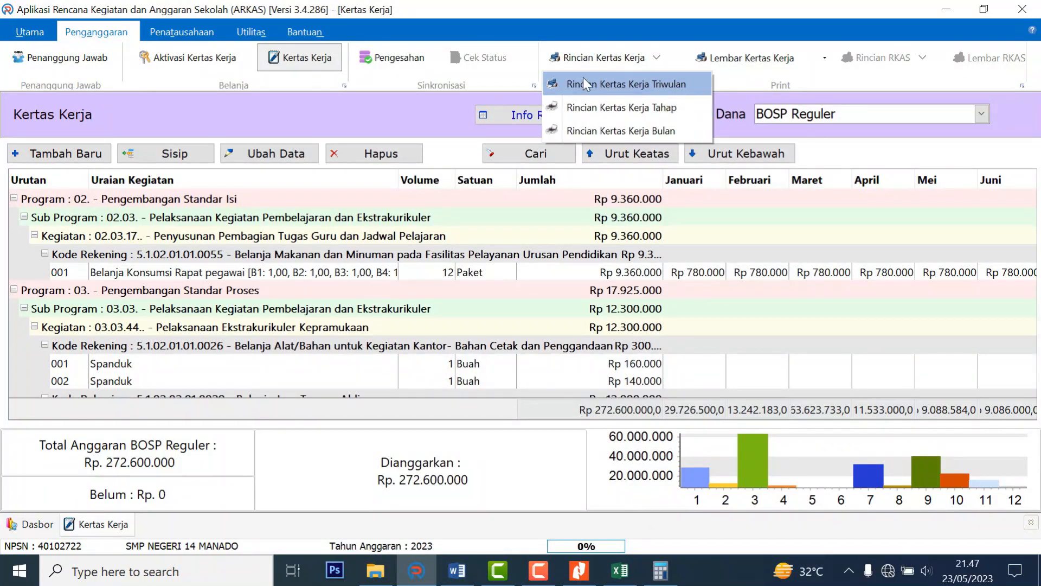
pyautogui.click(681, 82)
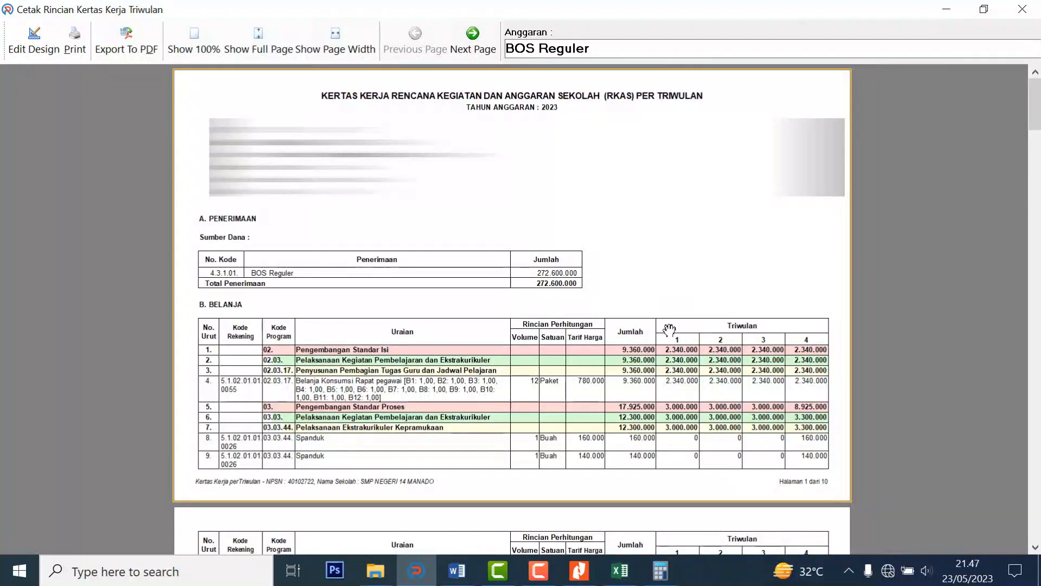
pyautogui.moveTo(1035, 111); pyautogui.dragTo(1035, 524)
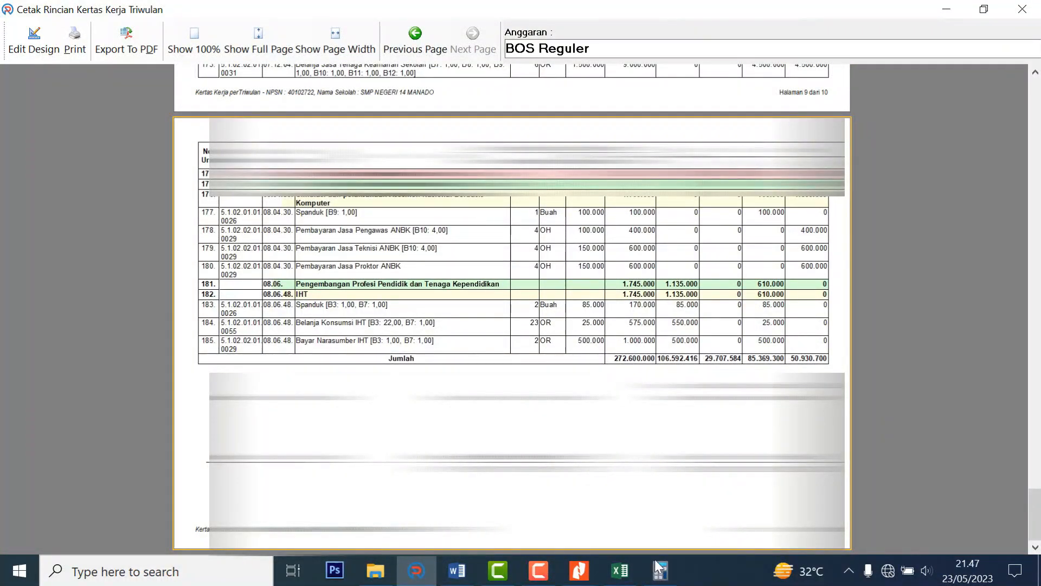
# In Calculator, add quarter 1 (106.592.416) and quarter 2 (29.707.584) to get 136.300.000.
pyautogui.click(66, 480)
pyautogui.click(130, 523)
pyautogui.click(193, 436)
pyautogui.click(130, 436)
pyautogui.click(194, 393)
pyautogui.click(130, 480)
pyautogui.click(67, 437)
pyautogui.click(66, 480)
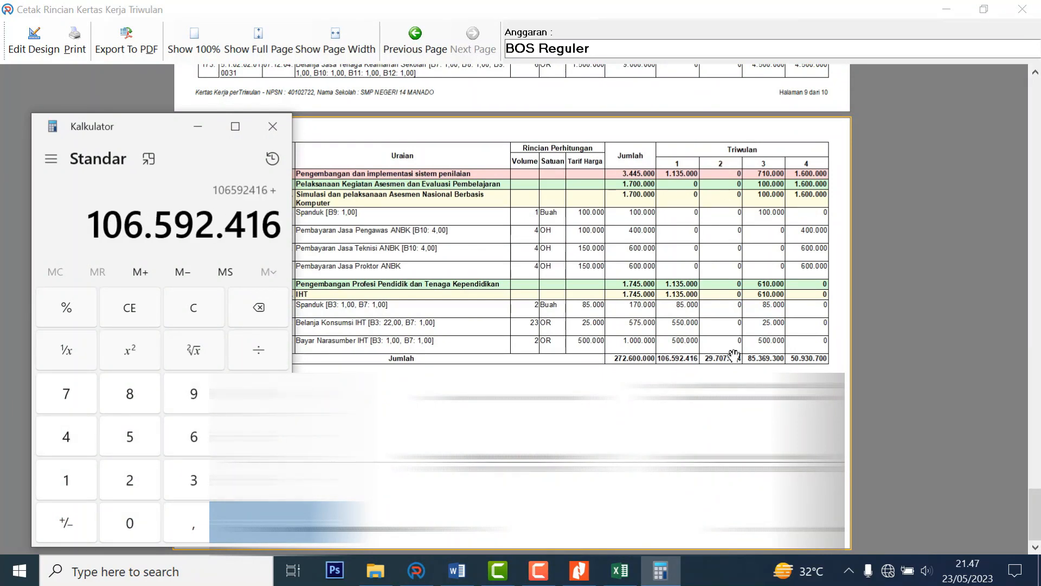
pyautogui.click(130, 480)
pyautogui.click(193, 396)
pyautogui.click(67, 393)
pyautogui.click(129, 523)
pyautogui.click(66, 393)
pyautogui.click(130, 437)
pyautogui.click(129, 393)
pyautogui.click(67, 437)
pyautogui.moveTo(83, 225); pyautogui.dragTo(282, 224)
# Compare against the bank PDF and sum quarters 3 and 4 (85.369.300 + 50.930.700) to 136.300.000.
pyautogui.click(579, 571)
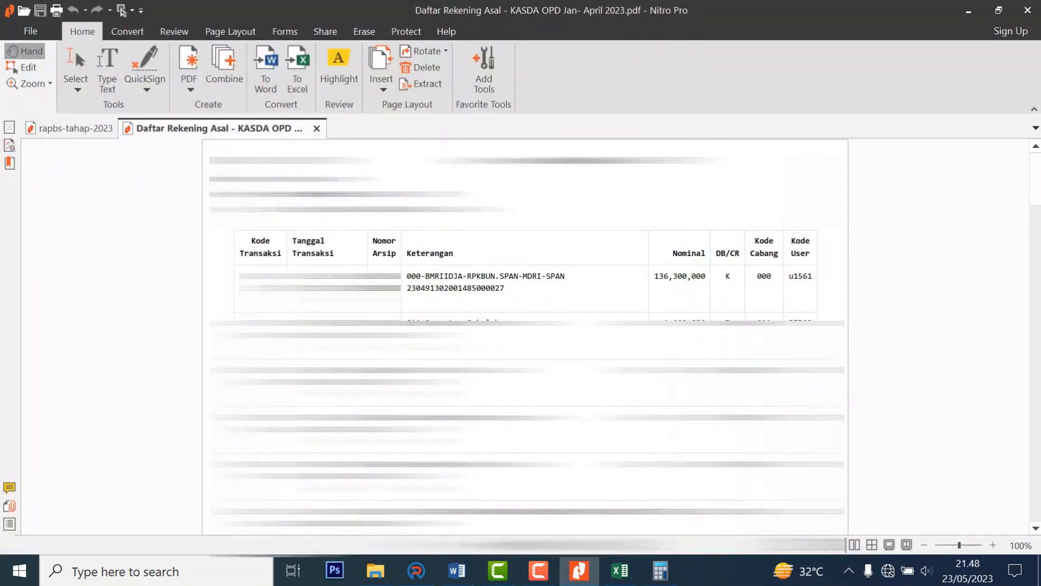
pyautogui.click(416, 571)
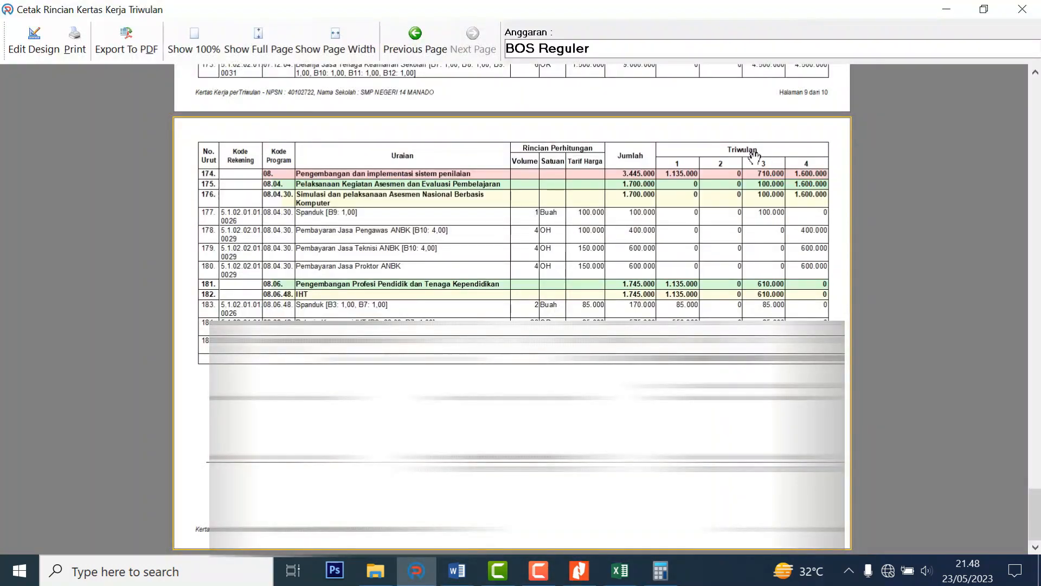
pyautogui.click(660, 571)
pyautogui.write('85369300 + ')
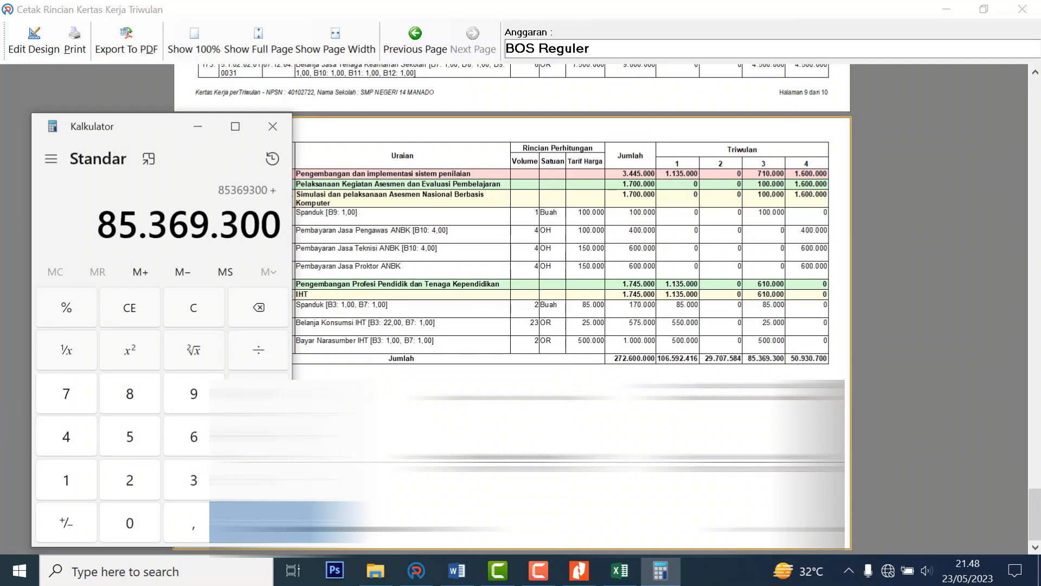
pyautogui.write('50930700')
pyautogui.press('Return')
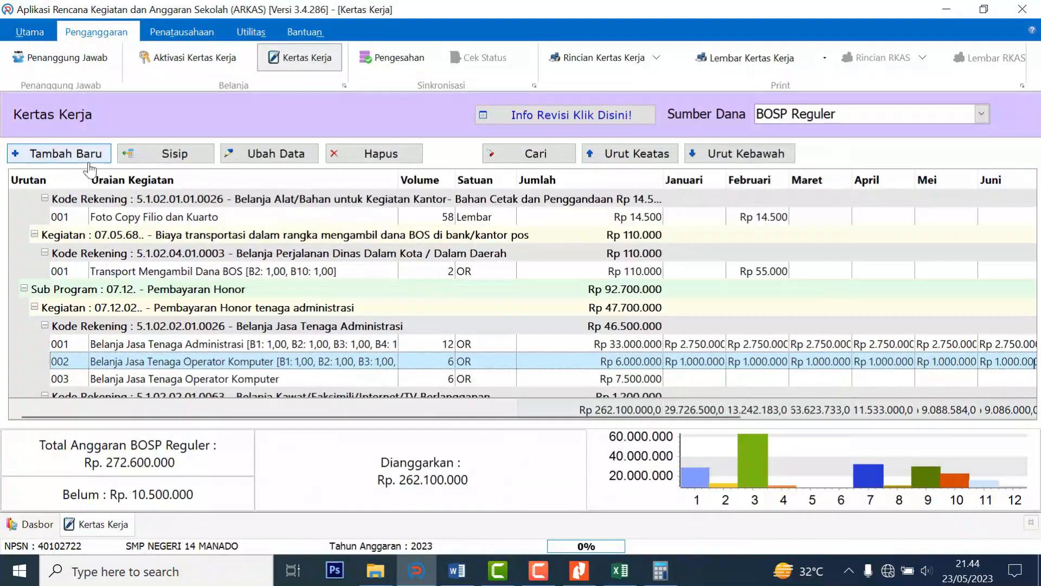
# Start a new entry under the laptop procurement activity with account Belanja Modal Personal Computer.
pyautogui.click(60, 154)
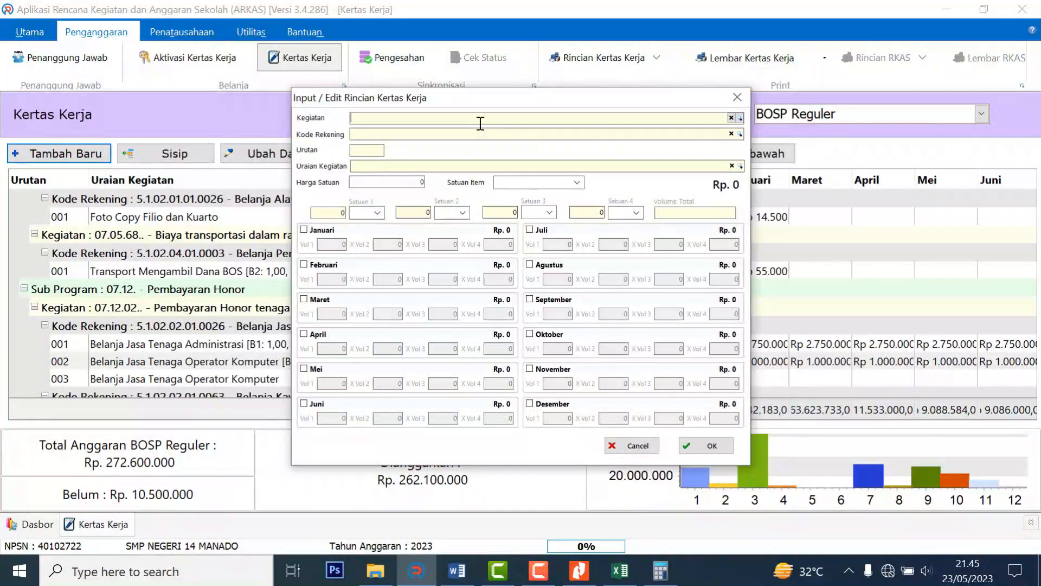
pyautogui.write('laptop')
pyautogui.press('Down')
pyautogui.press('Up')
pyautogui.press('Return')
pyautogui.write('modal')
pyautogui.scroll(-10, 481, 124)
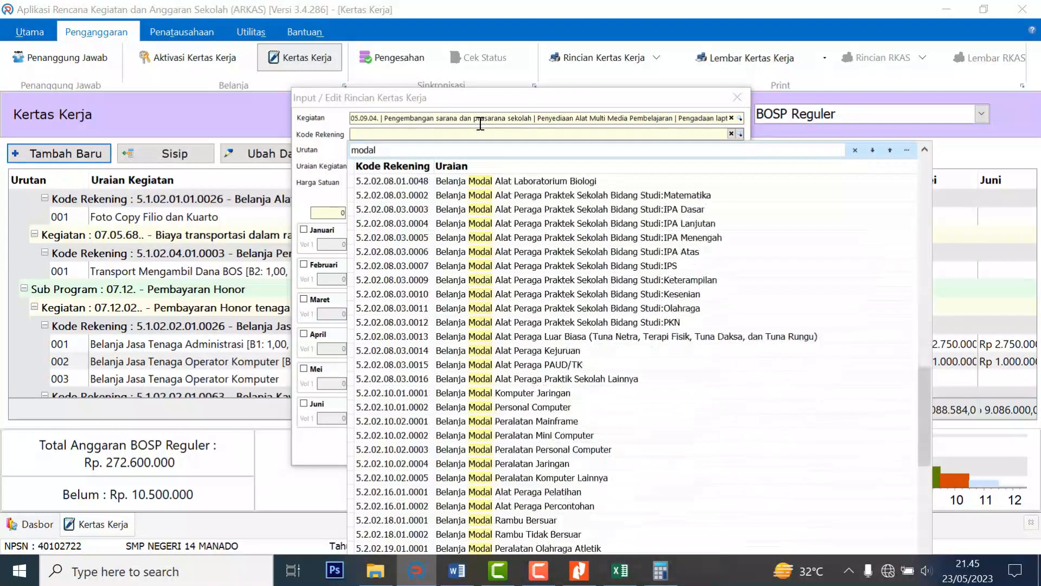
pyautogui.press('Up')
pyautogui.press('Up')
pyautogui.press('Up')
pyautogui.press('Up')
pyautogui.press('Up')
pyautogui.press('Up')
pyautogui.press('Up')
pyautogui.press('Up')
pyautogui.press('Up')
pyautogui.press('Up')
pyautogui.press('Up')
pyautogui.press('Return')
# Add item Lap Top/ Laptop at 10.500.000 per Buah, volume 1 in September, and save.
pyautogui.write('lapto')
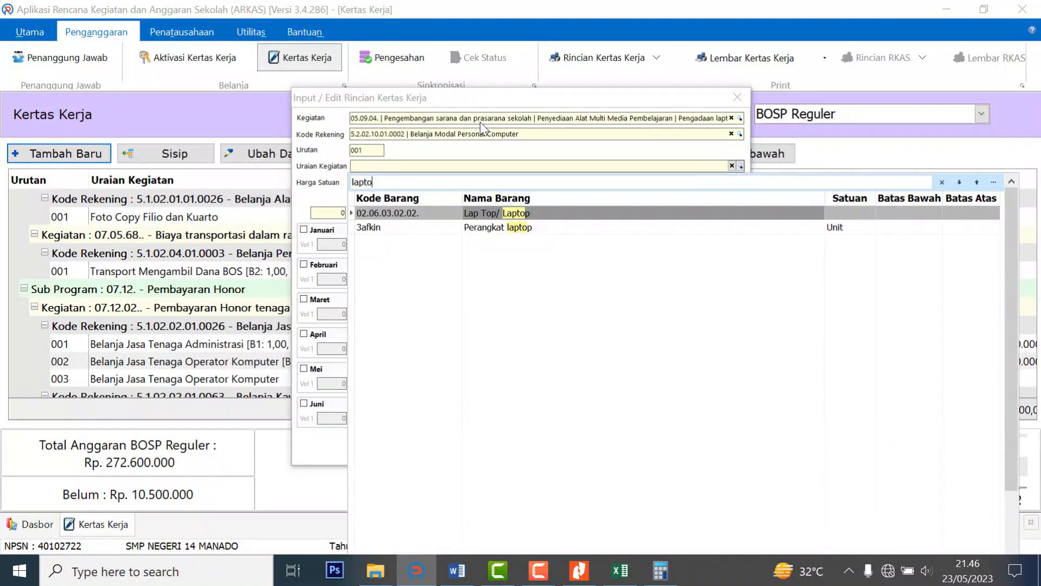
pyautogui.press('Return')
pyautogui.write('10500000')
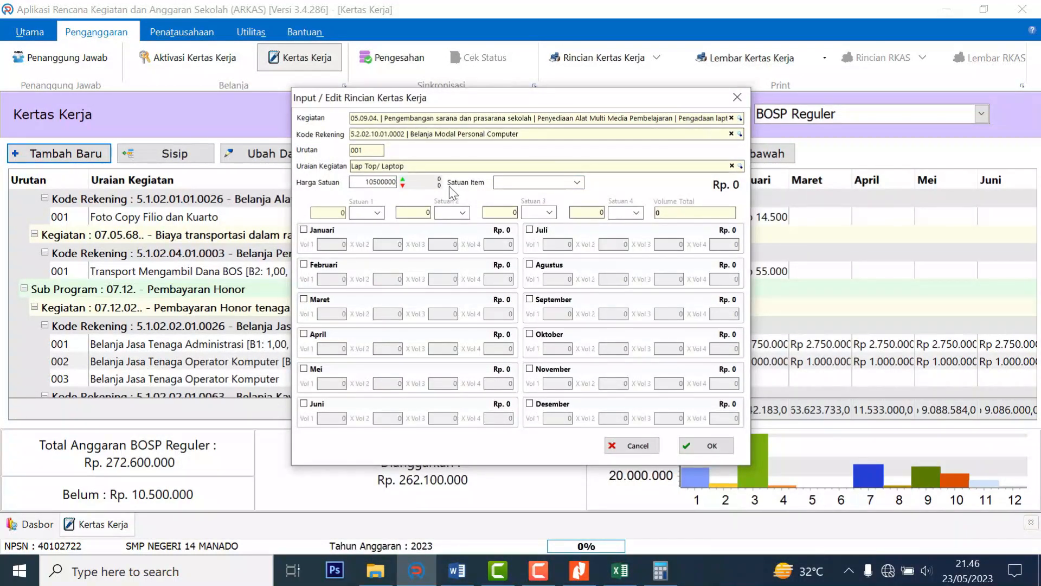
pyautogui.click(575, 183)
pyautogui.write('buah')
pyautogui.press('Return')
pyautogui.click(529, 299)
pyautogui.write('1')
pyautogui.press('Return')
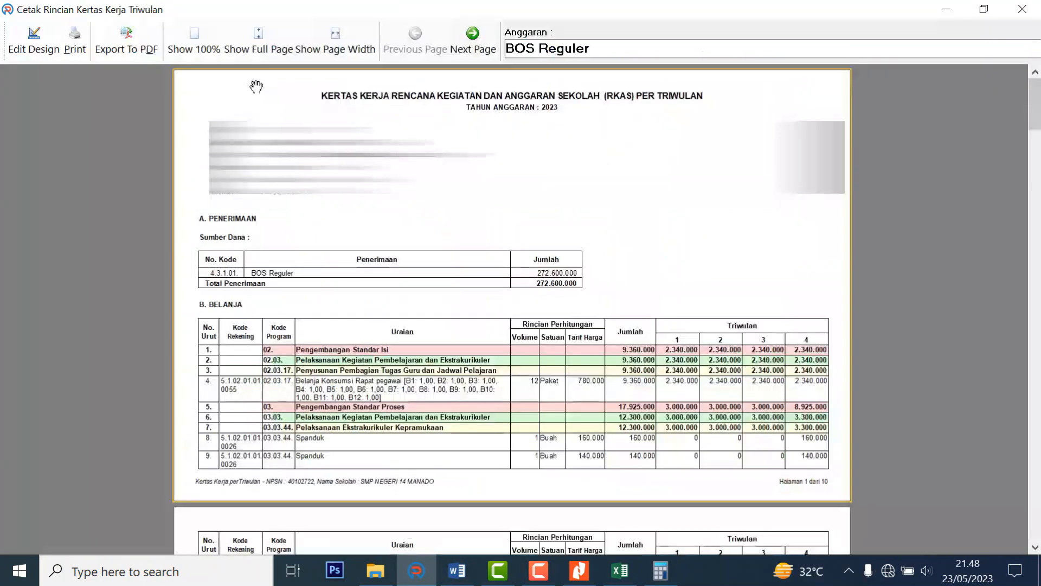
# Export the quarterly report as PDF 'RKAS INDUK REVISI Triwulan 2023' and close the preview.
pyautogui.click(129, 40)
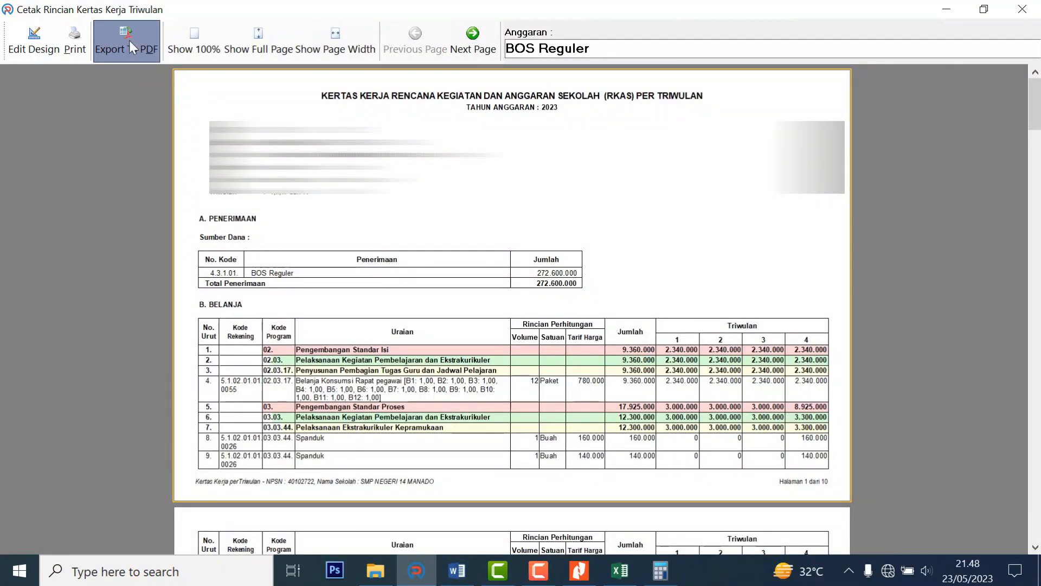
pyautogui.click(542, 462)
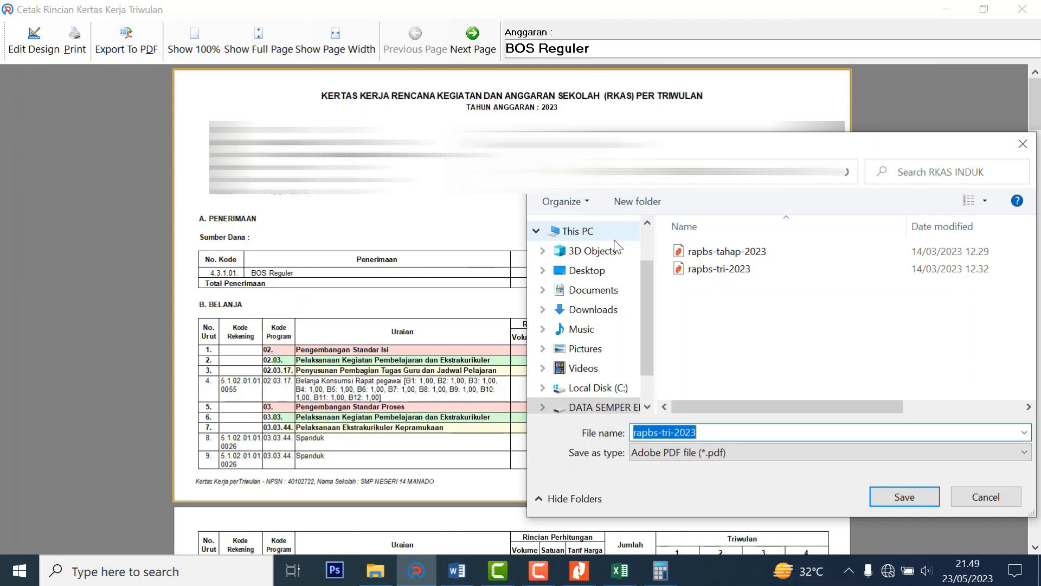
pyautogui.write('RKA')
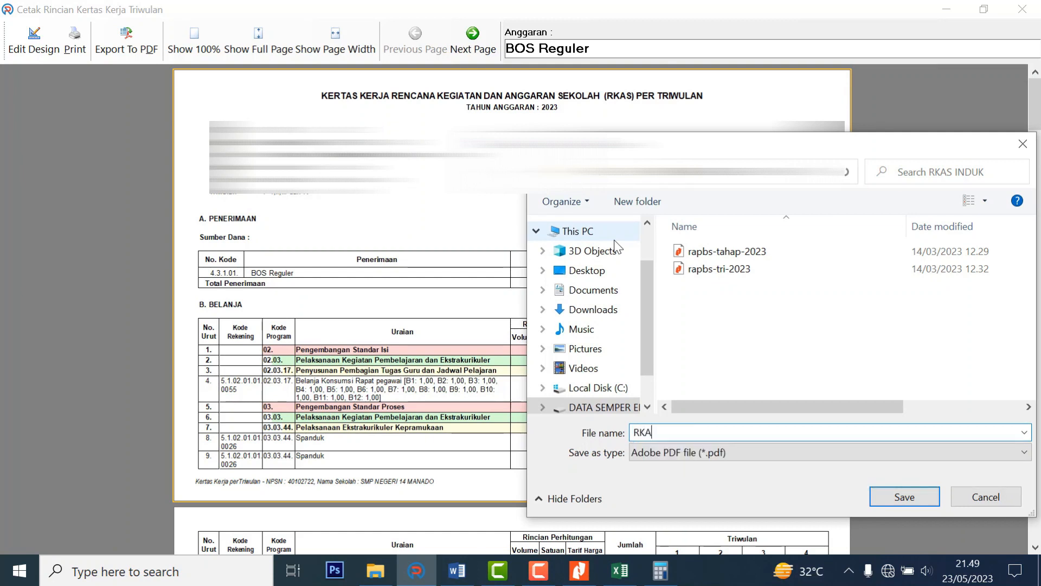
pyautogui.write('S INDUK REVISI Triwulan 2023')
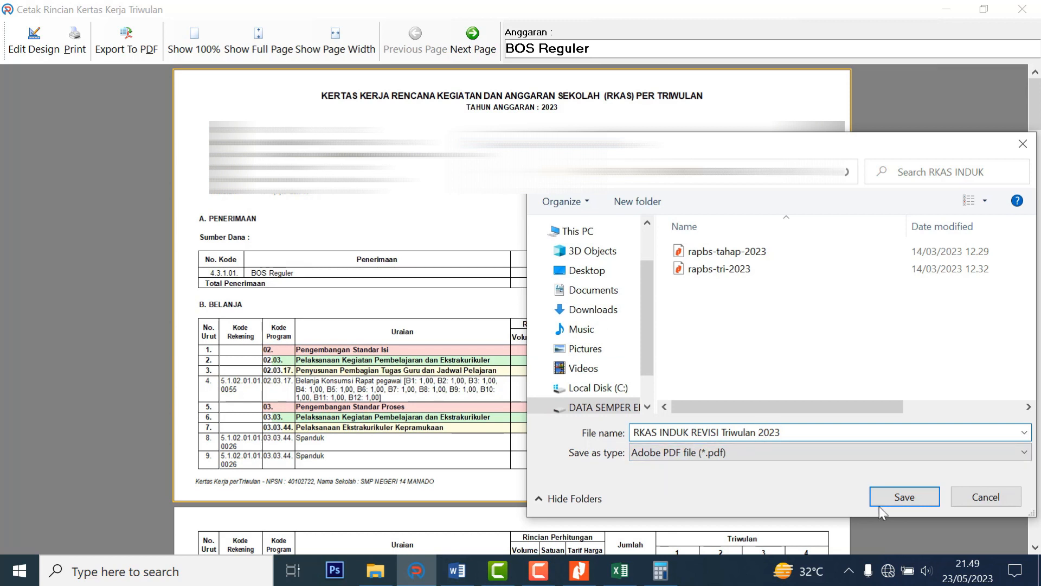
pyautogui.click(914, 500)
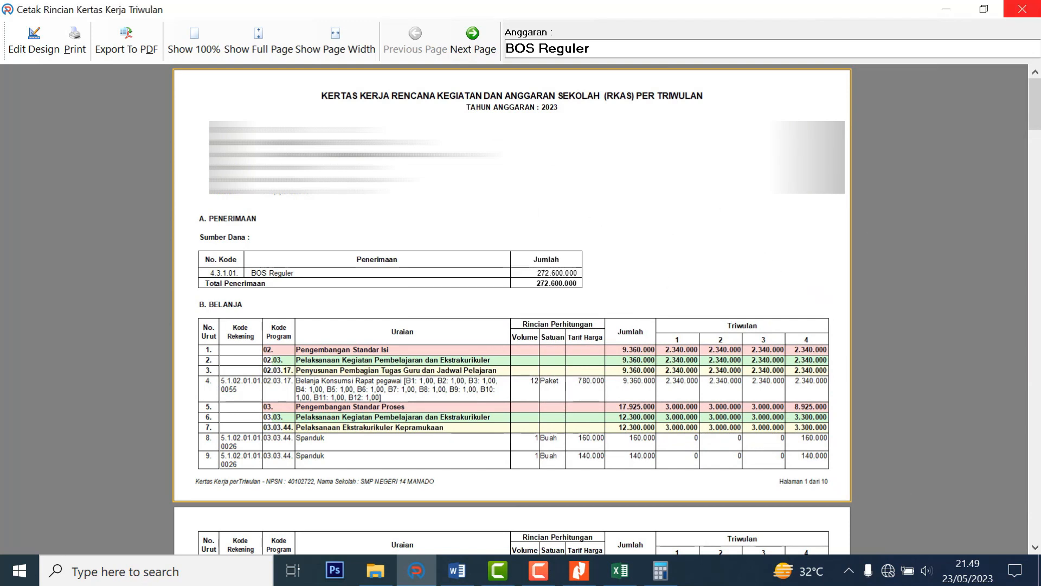
pyautogui.click(1022, 9)
# Export the Februari monthly detail report to PDF, adding 'feb' to the file name, and close it.
pyautogui.click(655, 56)
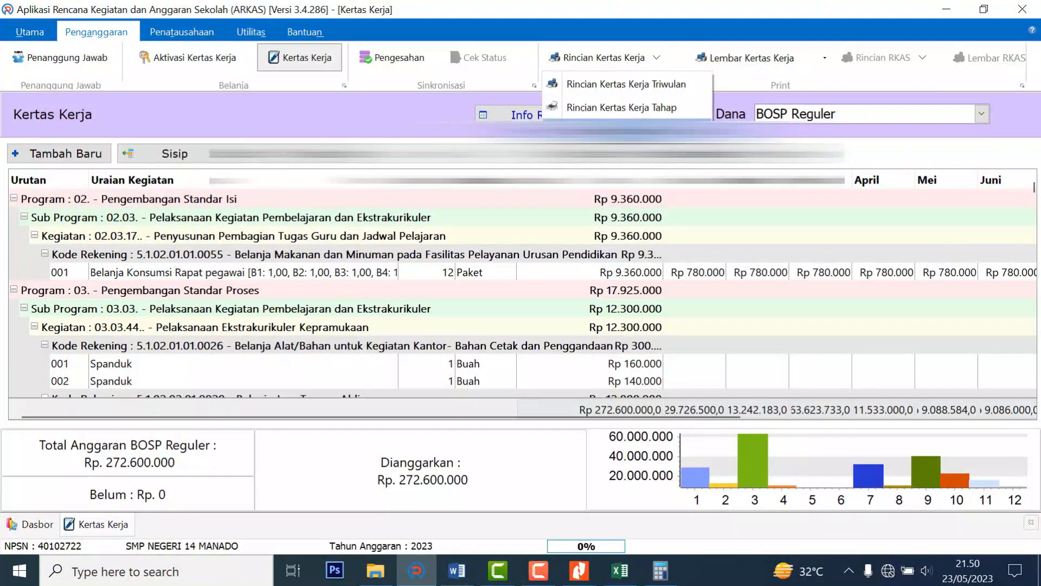
pyautogui.click(607, 80)
pyautogui.click(473, 297)
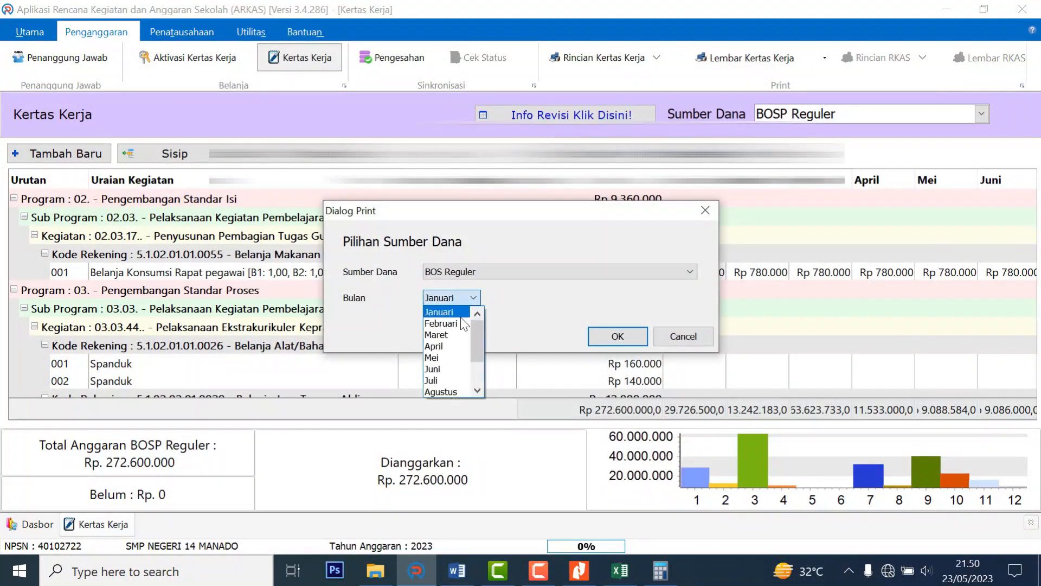
pyautogui.click(445, 319)
pyautogui.click(618, 336)
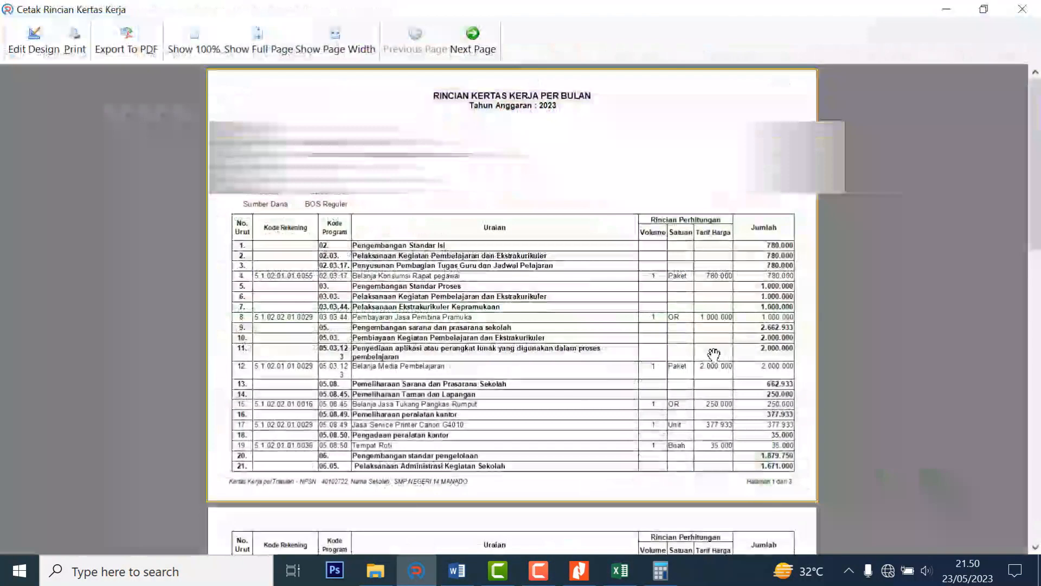
pyautogui.click(124, 40)
pyautogui.click(567, 461)
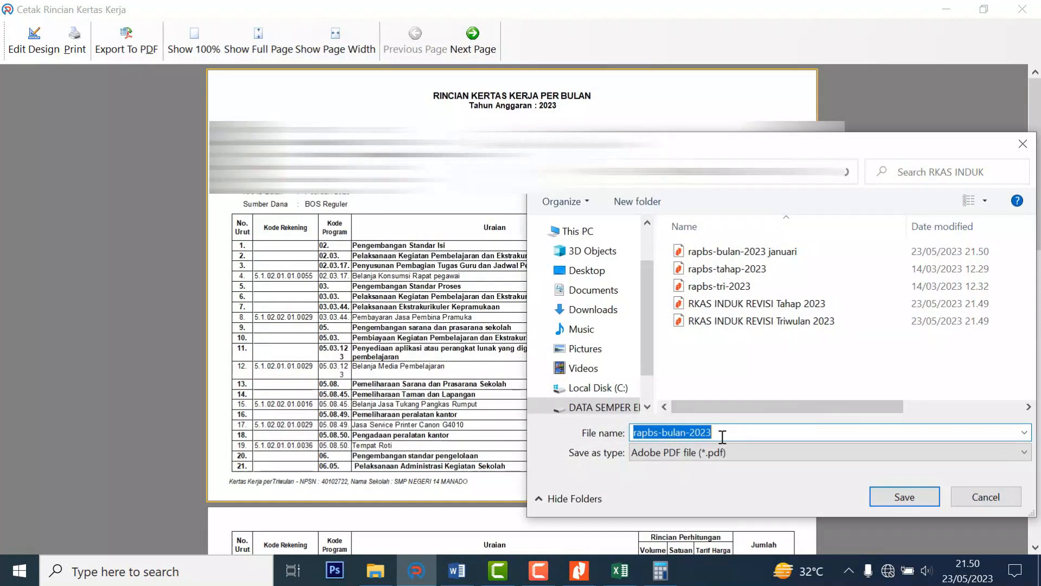
pyautogui.click(722, 432)
pyautogui.write('februa')
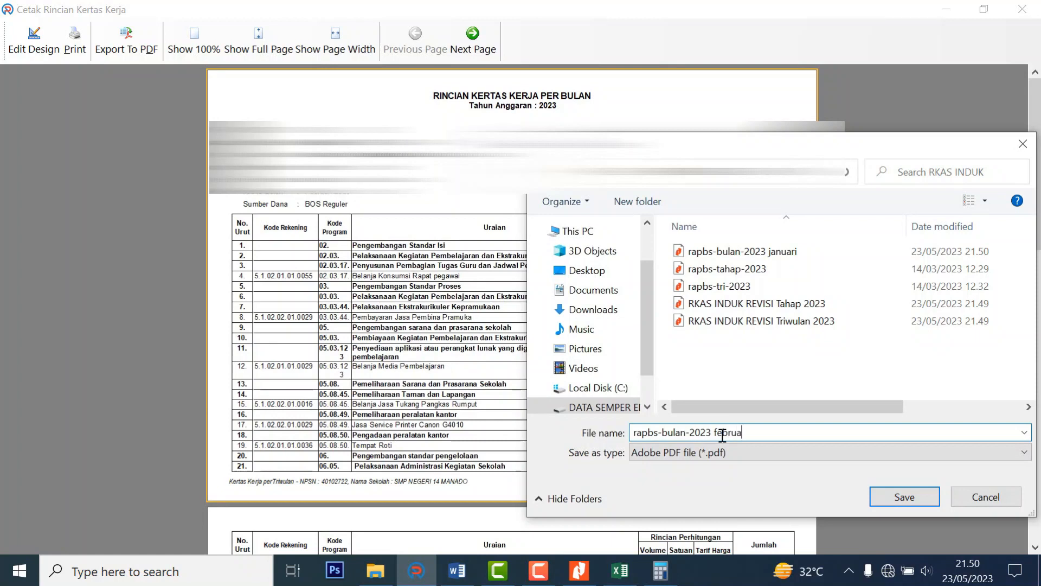
pyautogui.press('Return')
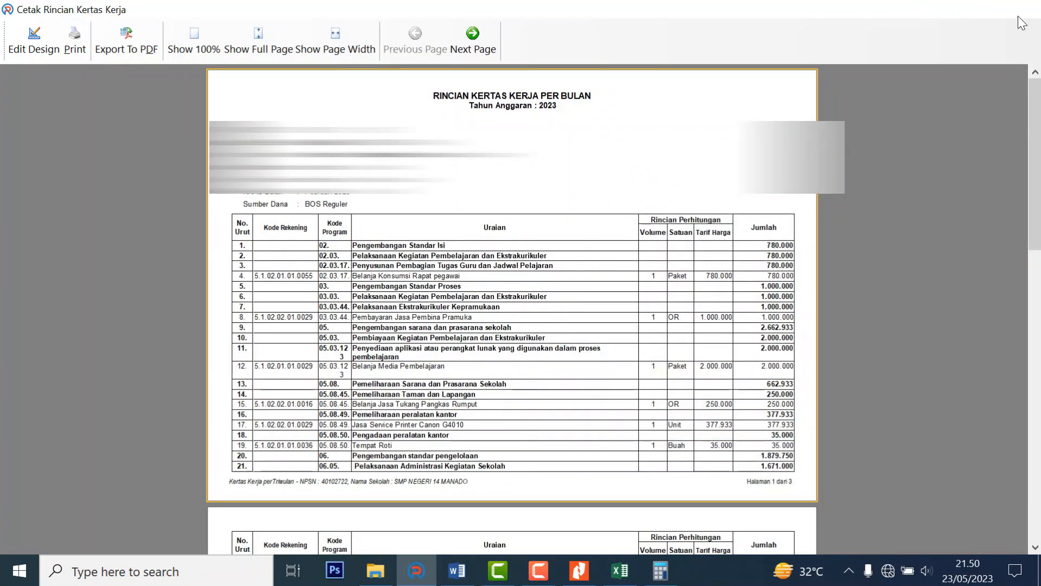
pyautogui.click(1022, 9)
# Export the Maret monthly detail report to PDF, adding 'ma' to the suggested file name.
pyautogui.click(656, 57)
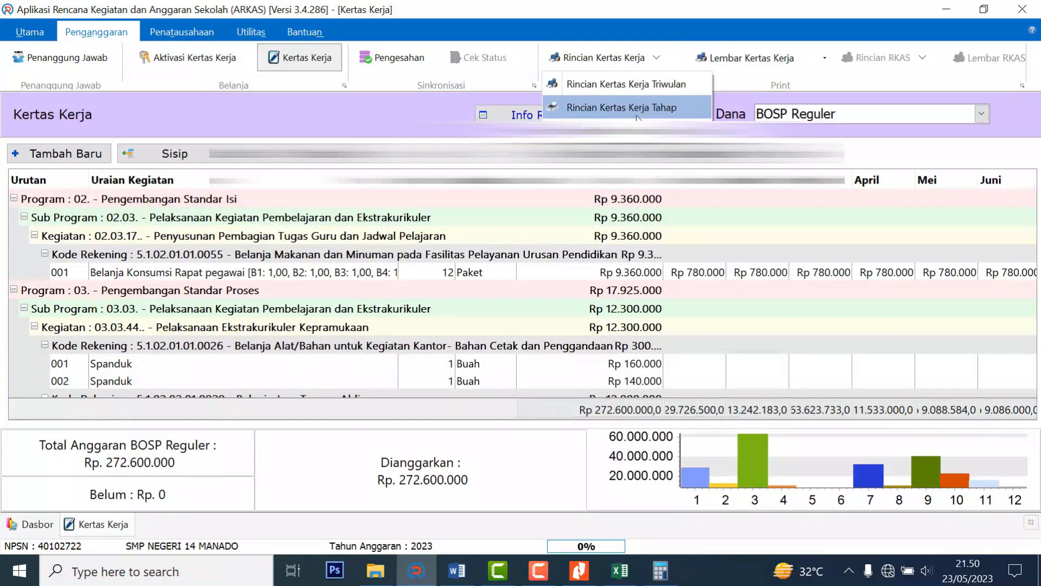
pyautogui.click(608, 107)
pyautogui.click(467, 303)
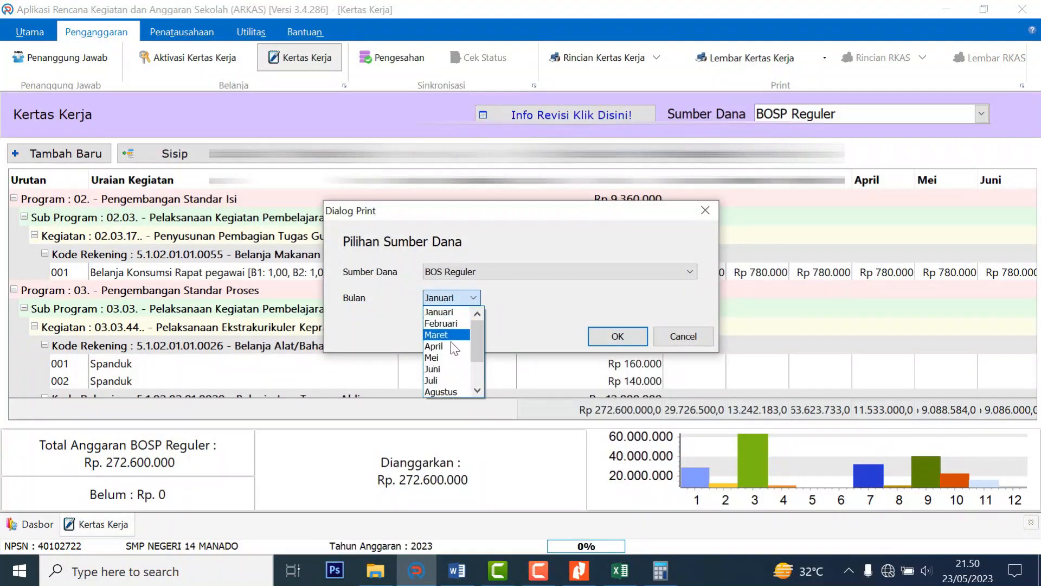
pyautogui.click(453, 332)
pyautogui.click(617, 337)
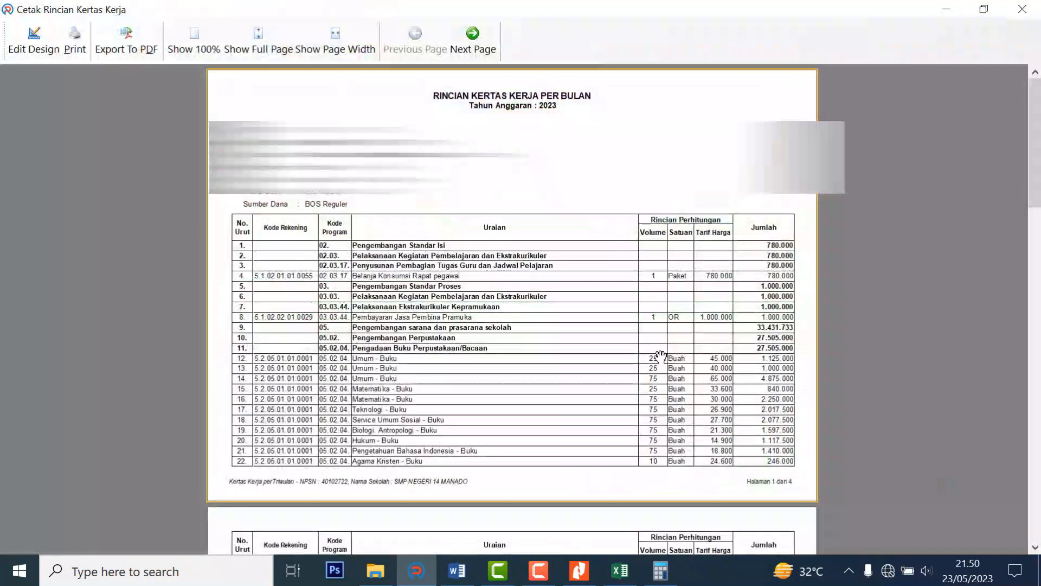
pyautogui.click(126, 39)
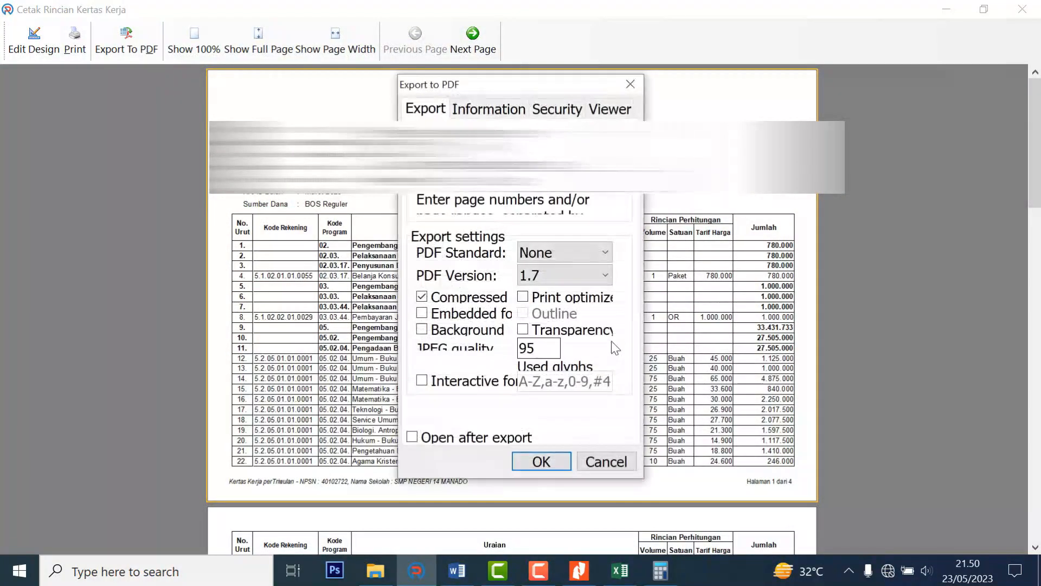
pyautogui.click(557, 458)
pyautogui.click(716, 431)
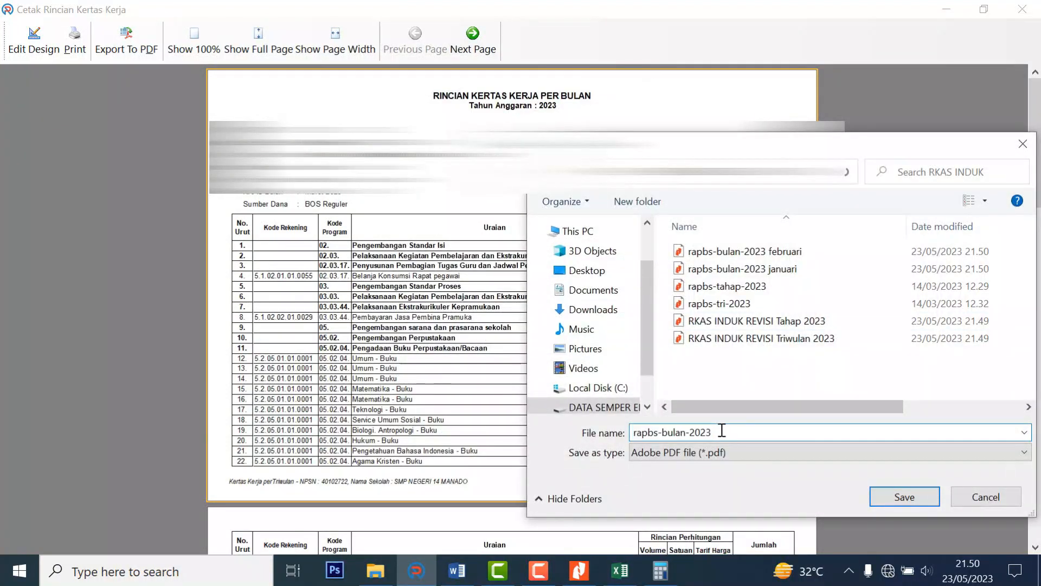
pyautogui.write('maret')
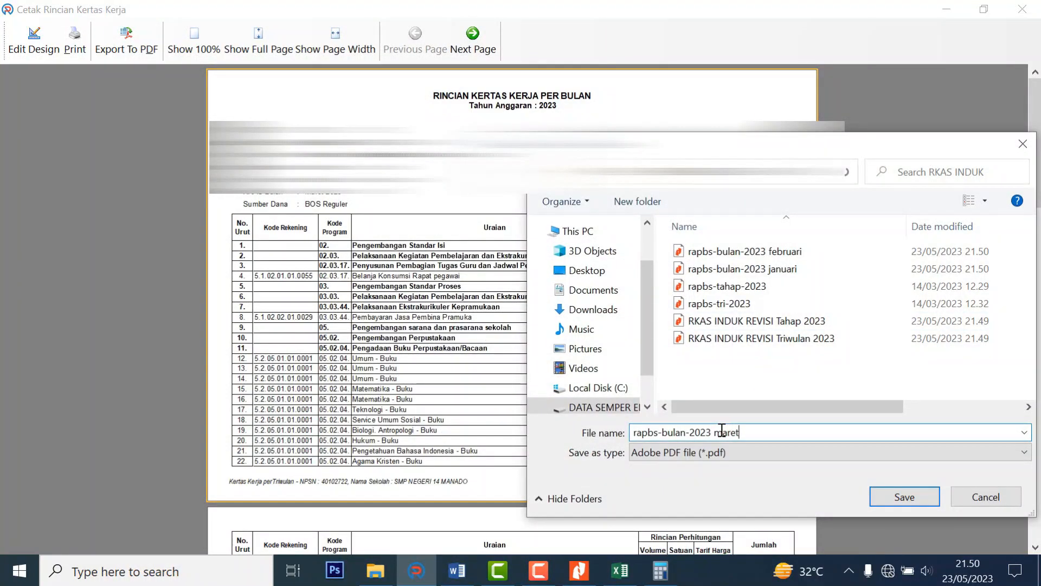
pyautogui.press('Return')
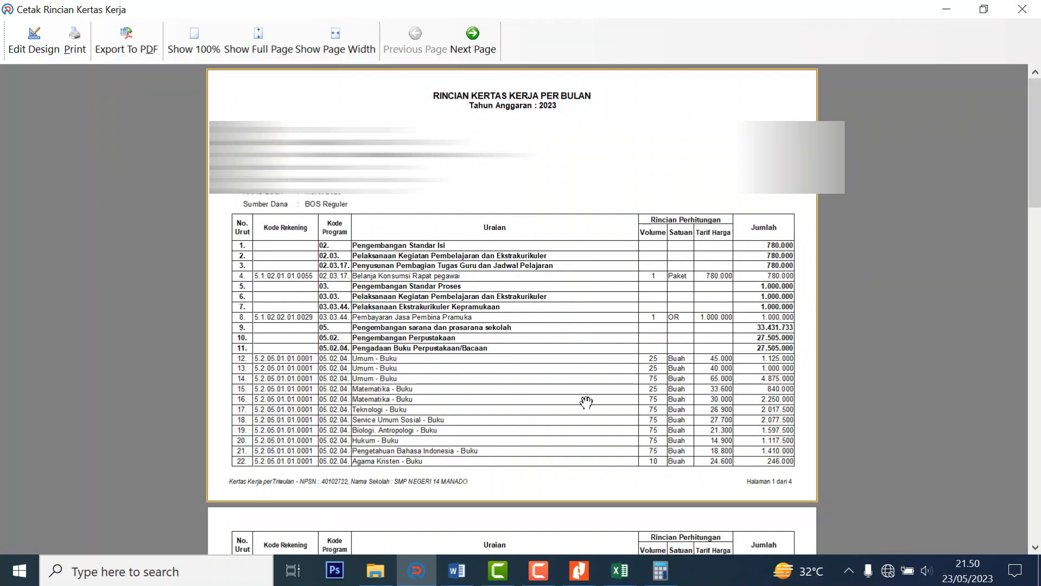
pyautogui.moveTo(1034, 141); pyautogui.dragTo(1035, 170)
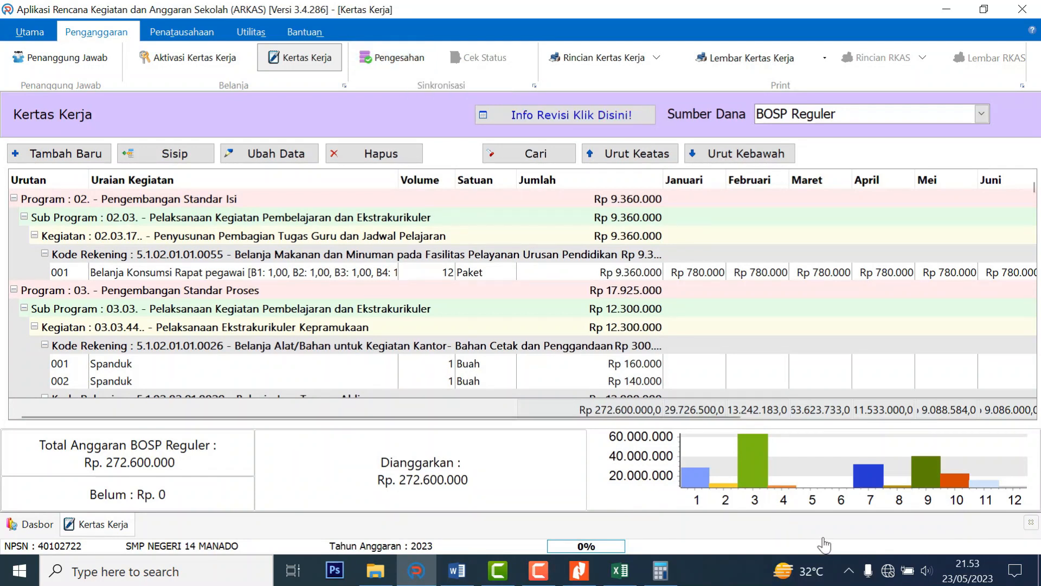
# Connect the computer to the home Wi-Fi network and switch back to ARKAS.
pyautogui.click(889, 574)
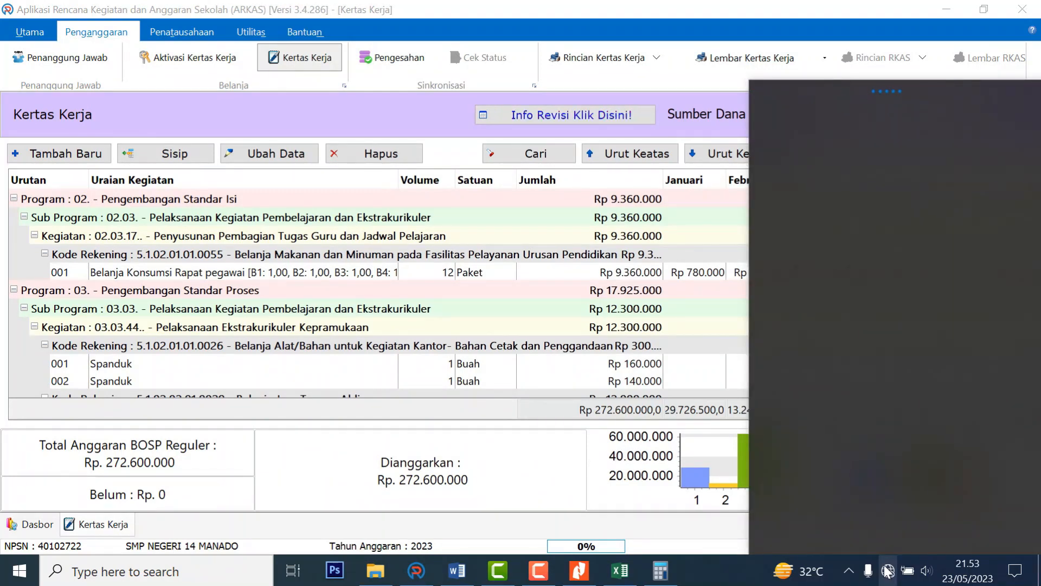
pyautogui.click(839, 116)
pyautogui.click(790, 152)
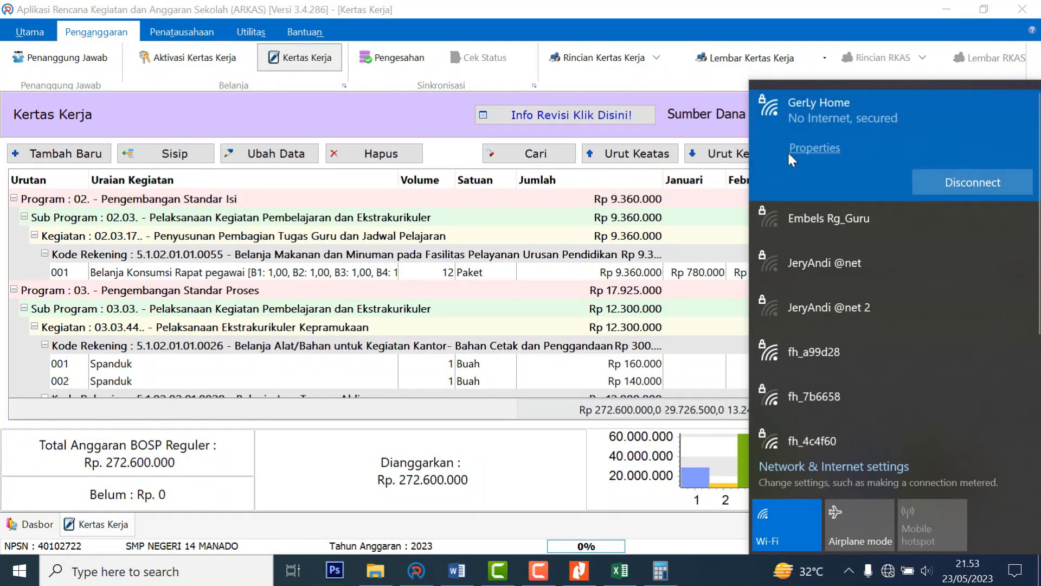
pyautogui.click(836, 8)
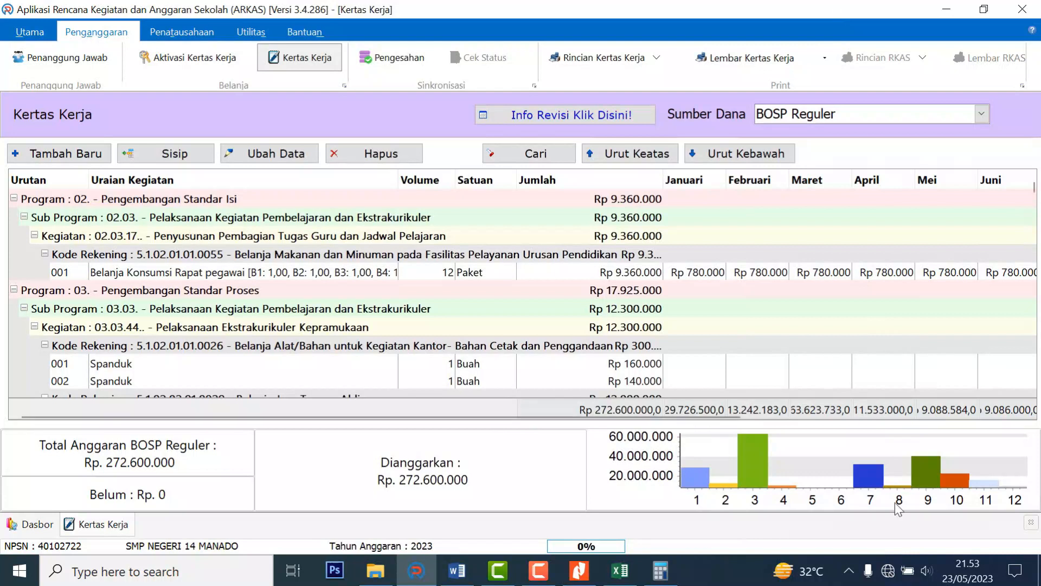
pyautogui.moveTo(896, 575)
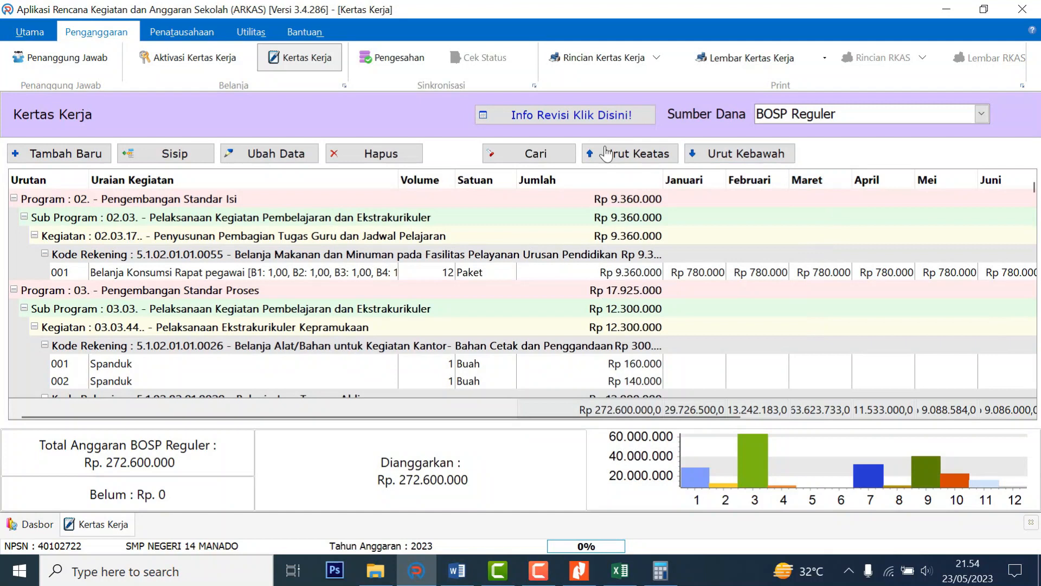
pyautogui.click(416, 60)
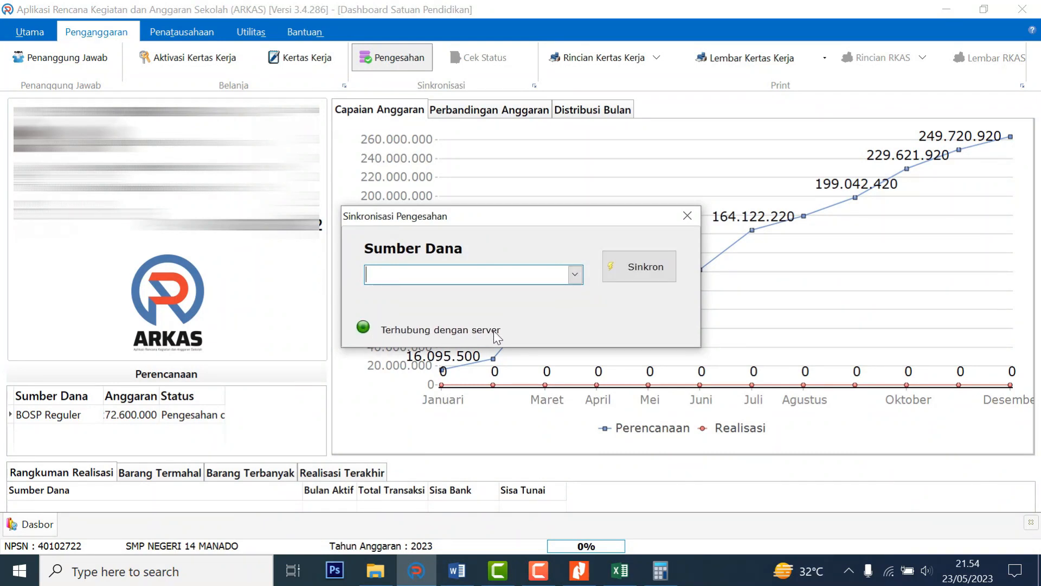
# Sync BOSP Reguler as the Sumber Dana for Pengesahan and read the conditions notice.
pyautogui.click(577, 275)
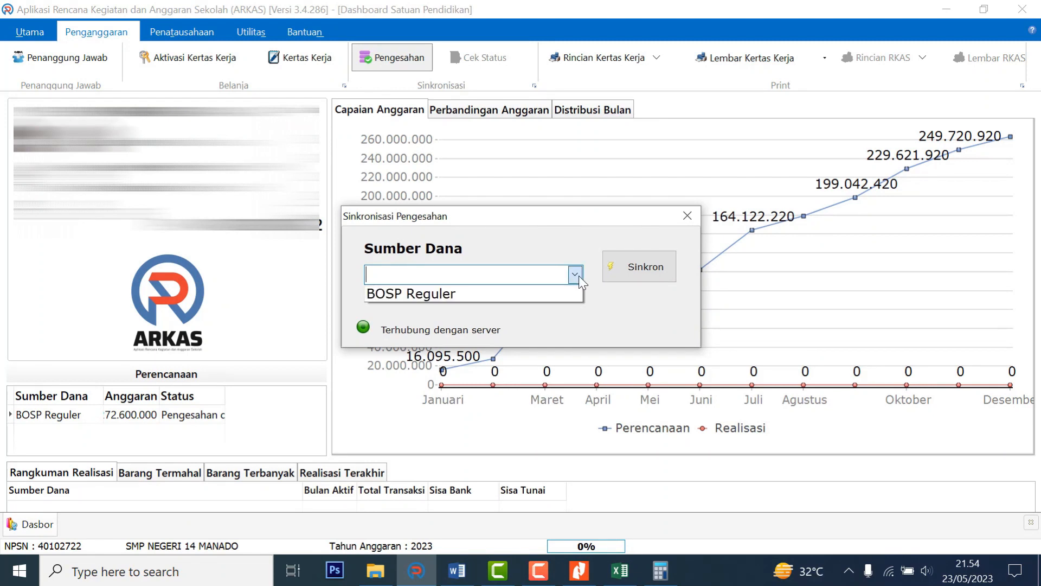
pyautogui.click(455, 292)
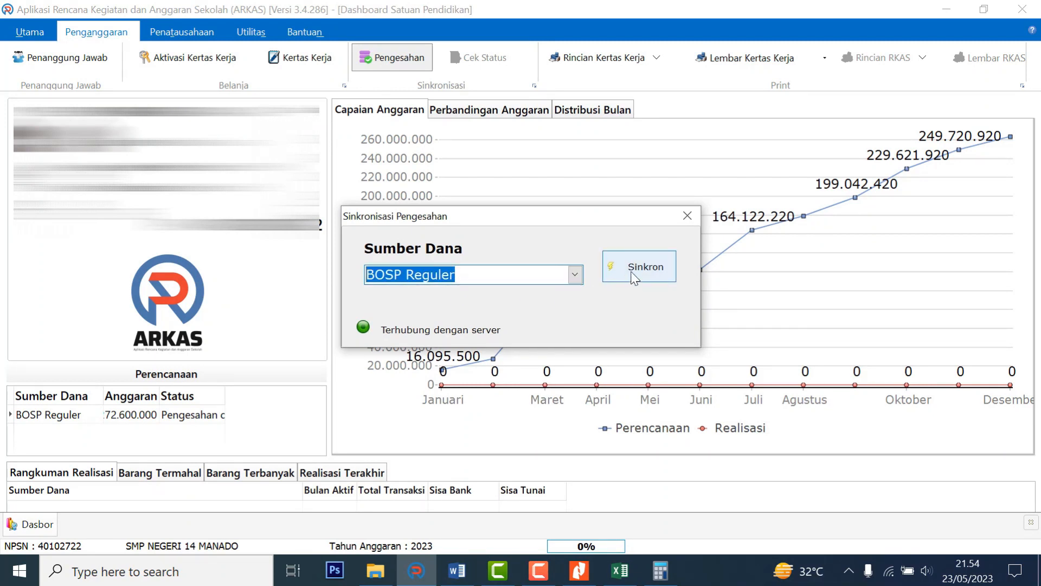
pyautogui.click(661, 269)
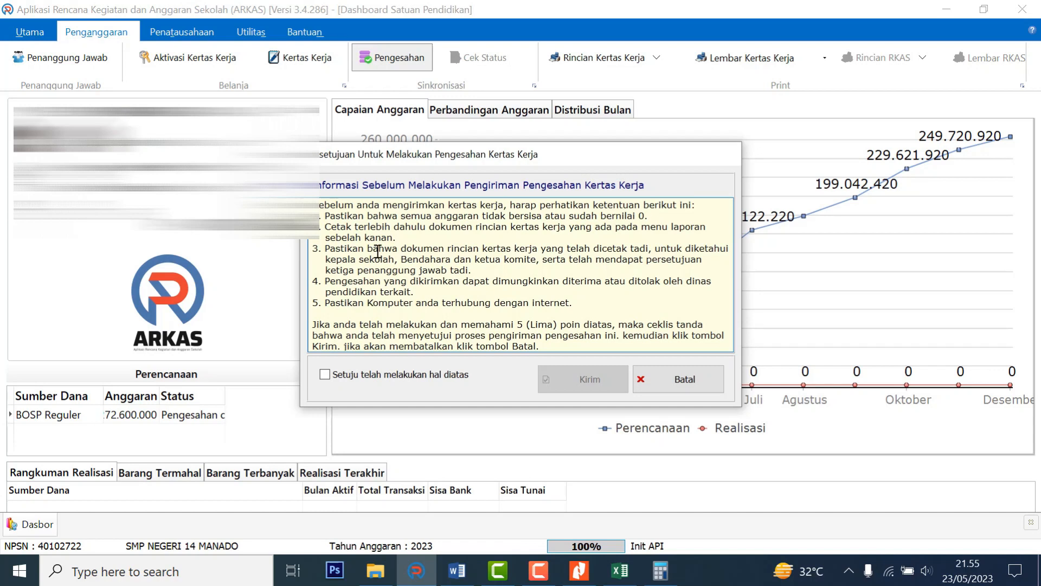
pyautogui.moveTo(333, 262); pyautogui.dragTo(451, 261)
# Tick 'Setuju telah melakukan hal diatas', send with Kirim, then check the Pengesahan status.
pyautogui.click(529, 267)
pyautogui.scroll(-1, 550, 315)
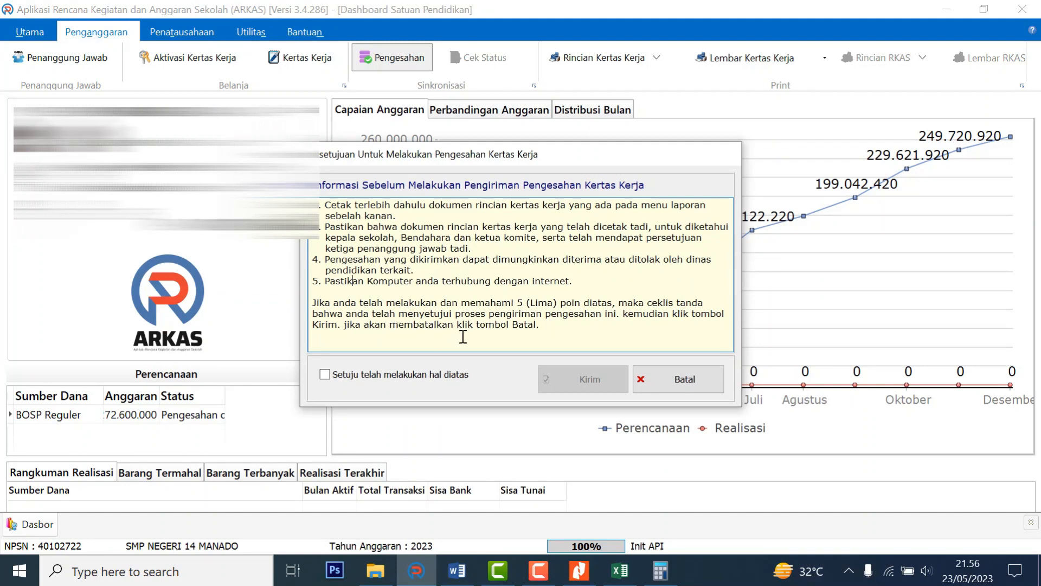
pyautogui.click(330, 376)
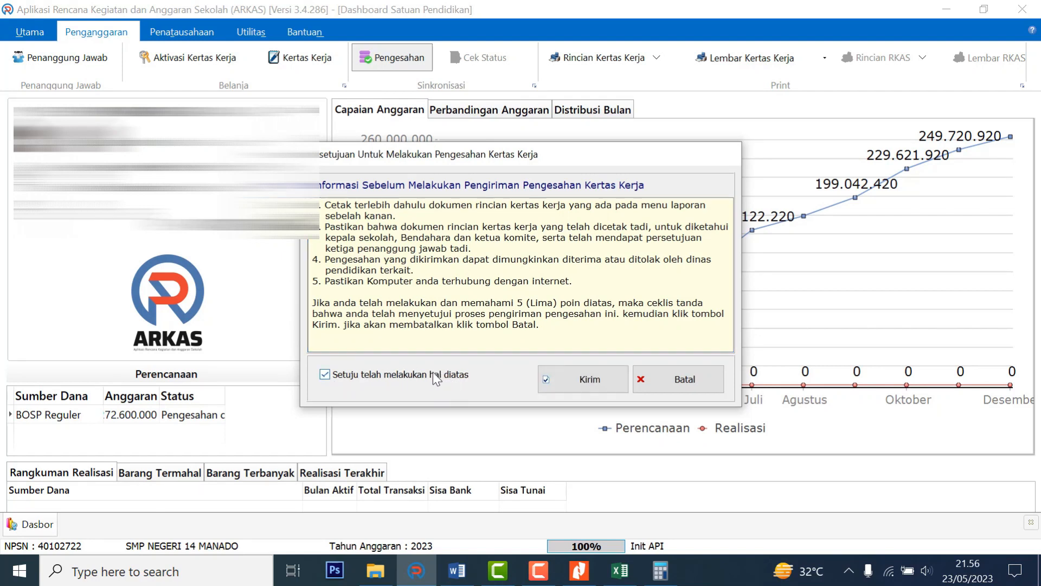
pyautogui.click(619, 389)
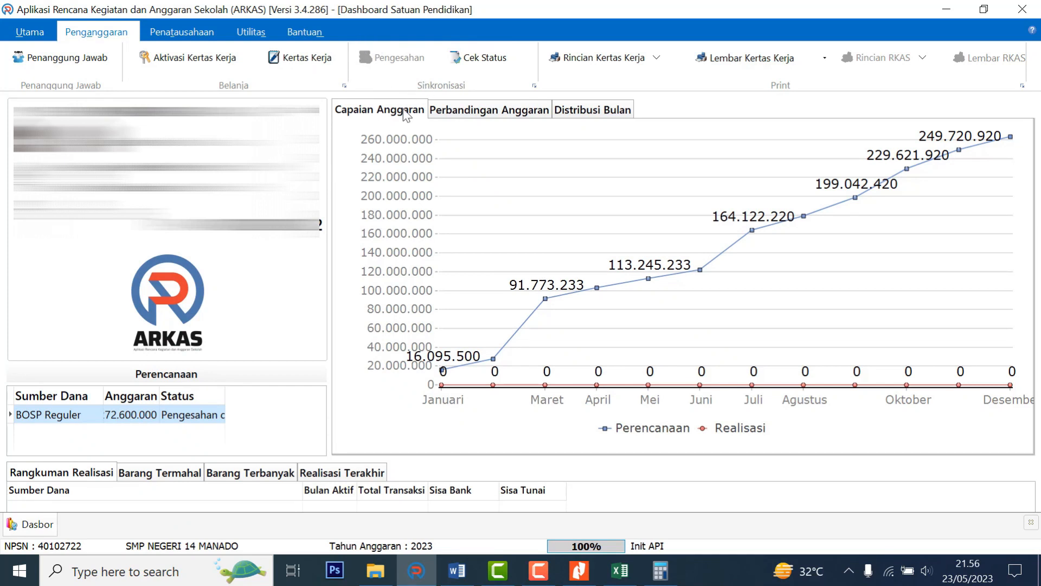
pyautogui.click(489, 61)
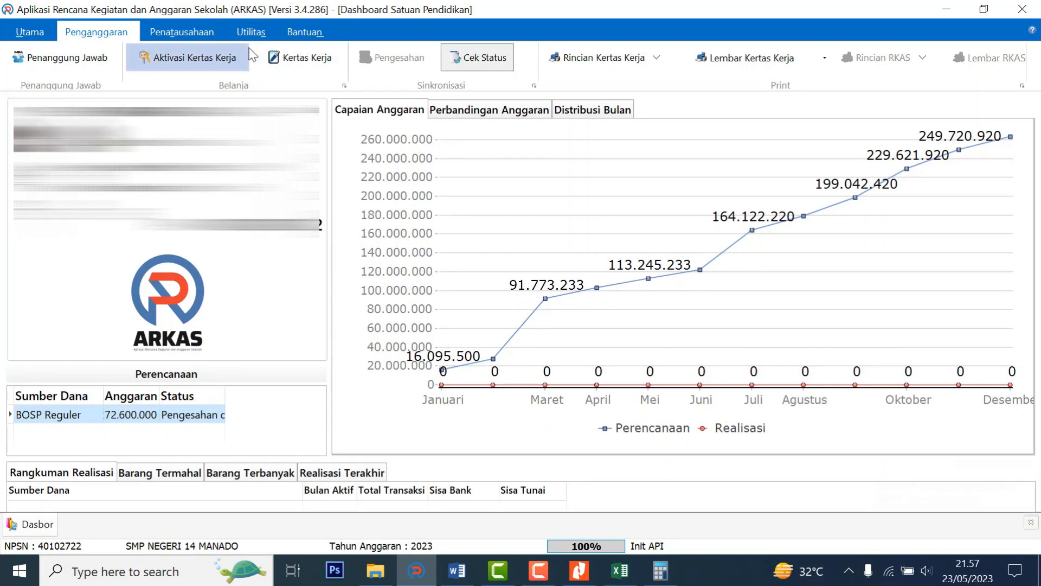
# Visit Aktivasi BKU, then reopen the Kertas Kerja with Sumber Dana BOSP Reguler.
pyautogui.click(198, 36)
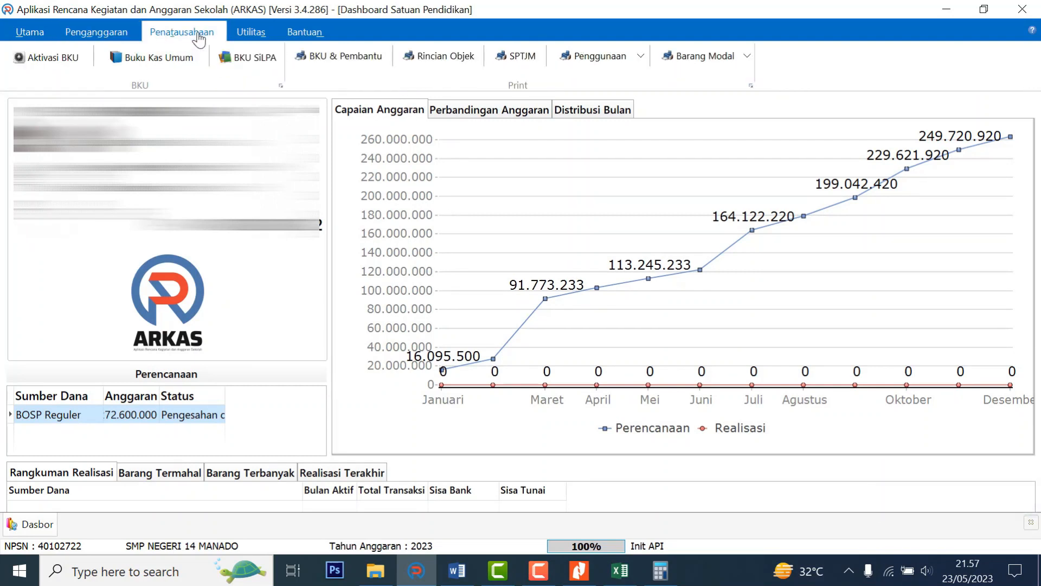
pyautogui.click(63, 61)
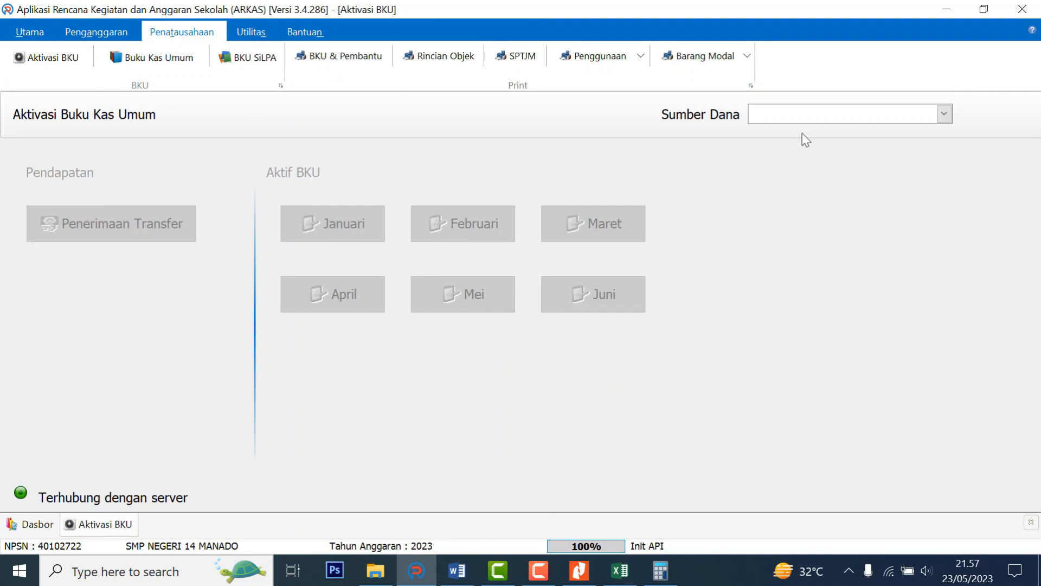
pyautogui.click(800, 117)
pyautogui.click(673, 192)
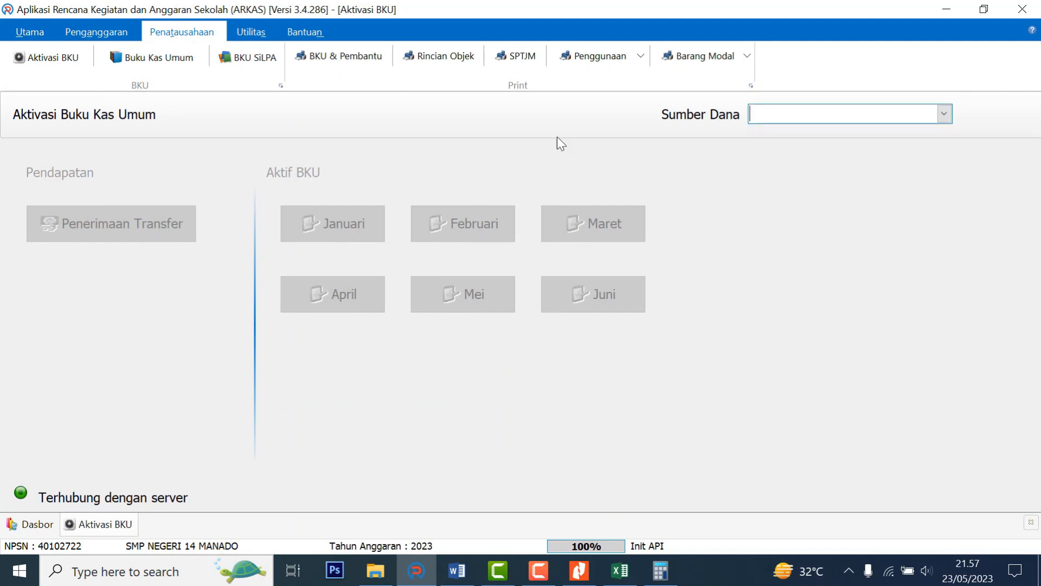
pyautogui.click(95, 33)
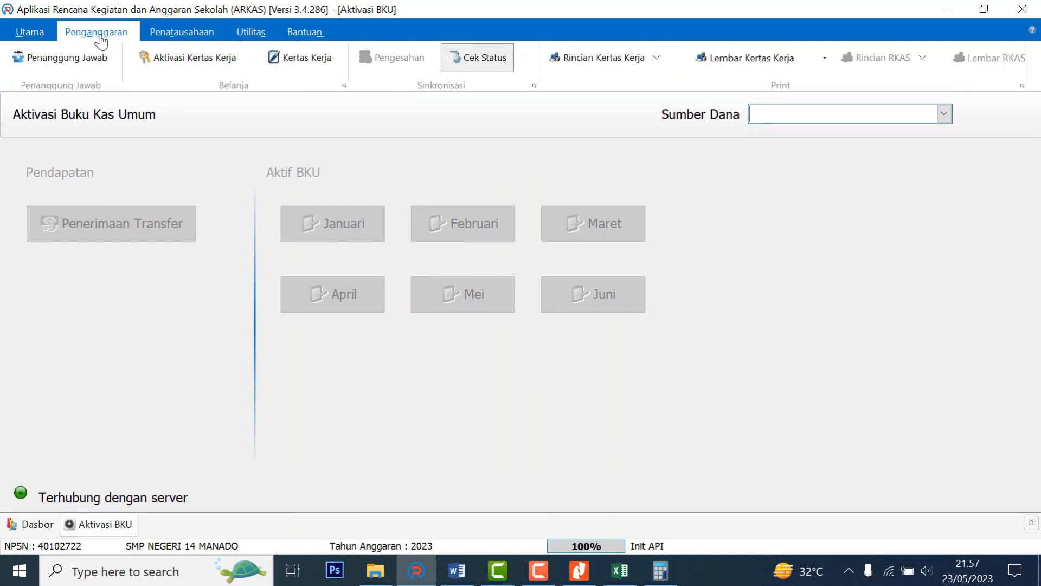
pyautogui.click(320, 57)
pyautogui.click(844, 113)
pyautogui.click(824, 132)
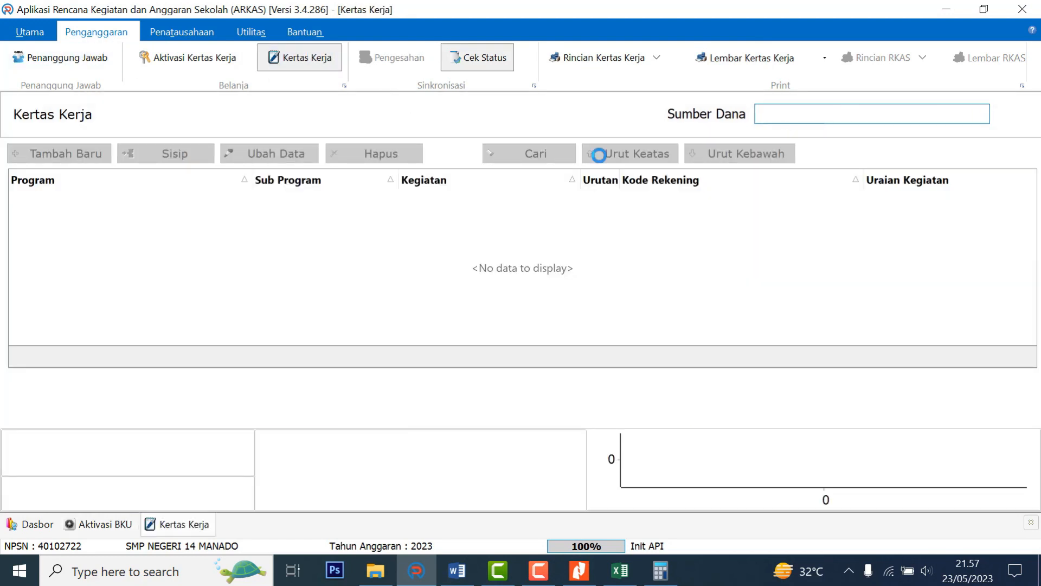
pyautogui.click(374, 274)
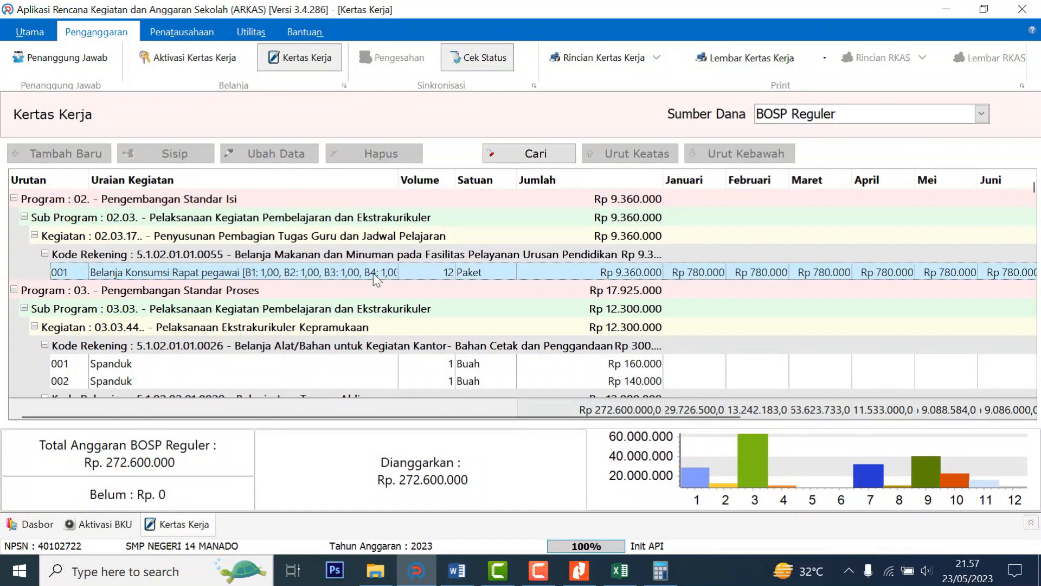